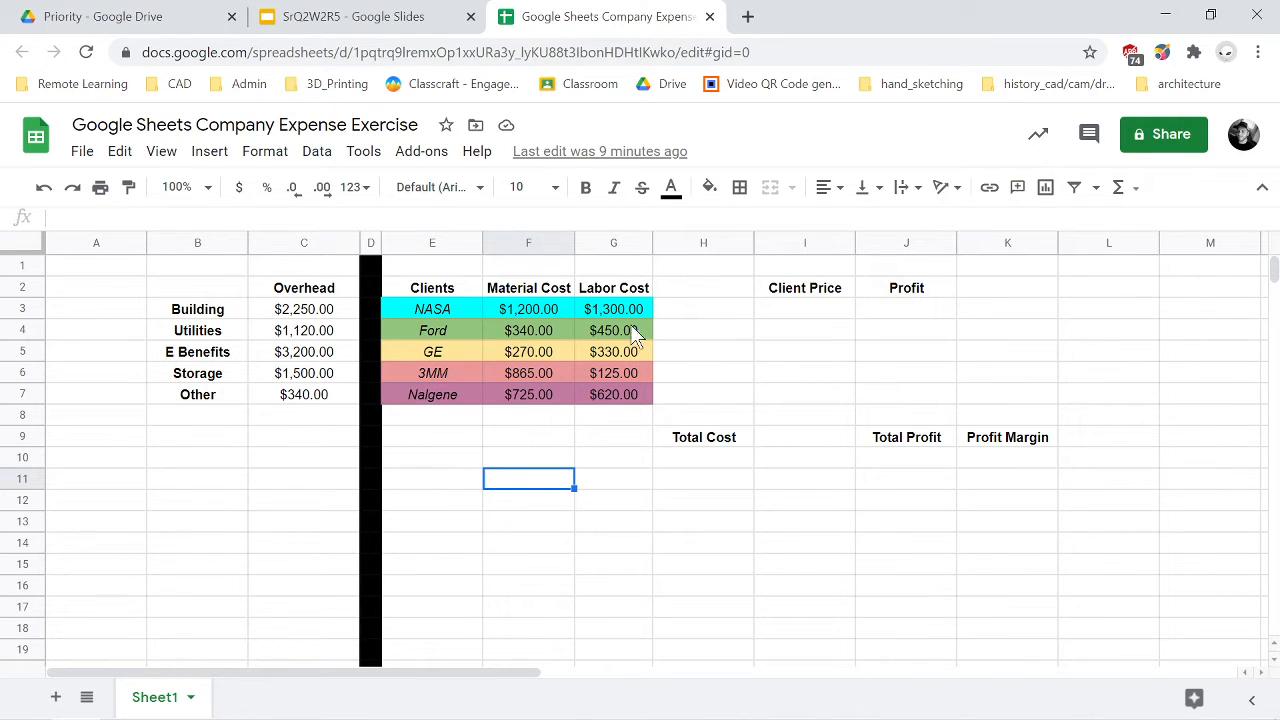
# Remove the bold formatting from cells B1:B9 and apply it again.
pyautogui.click(200, 310)
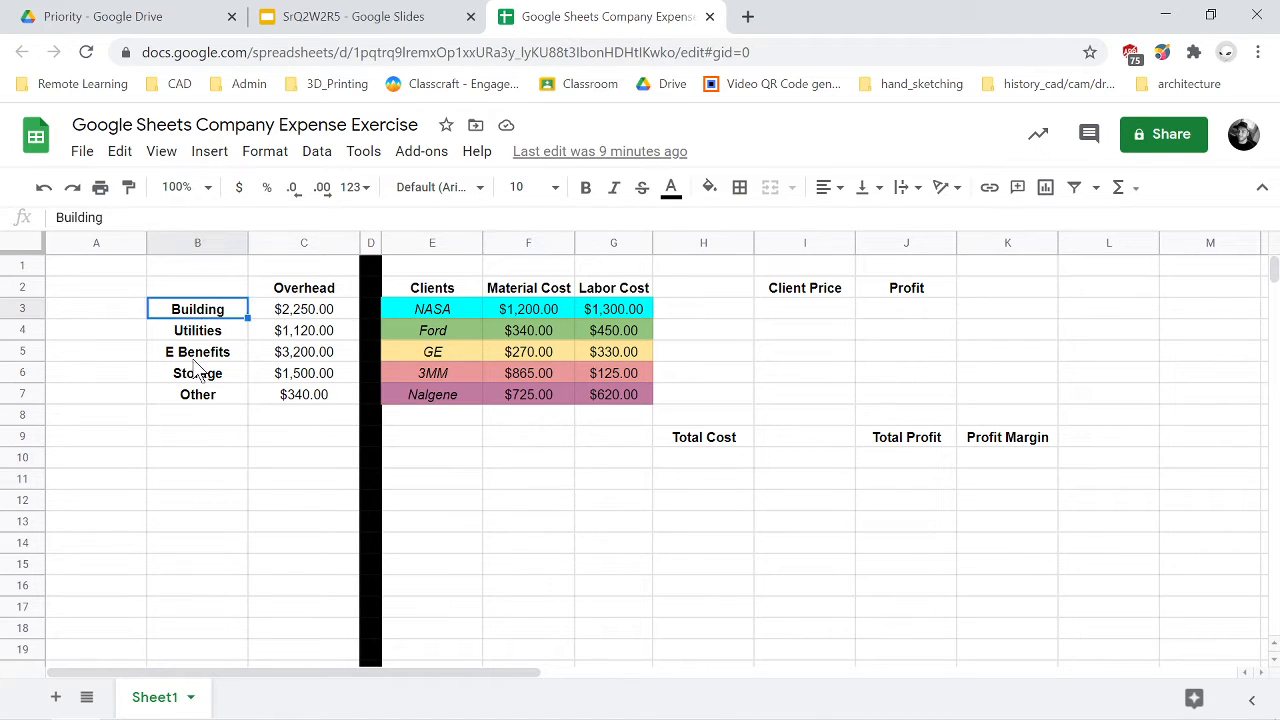
pyautogui.click(211, 274)
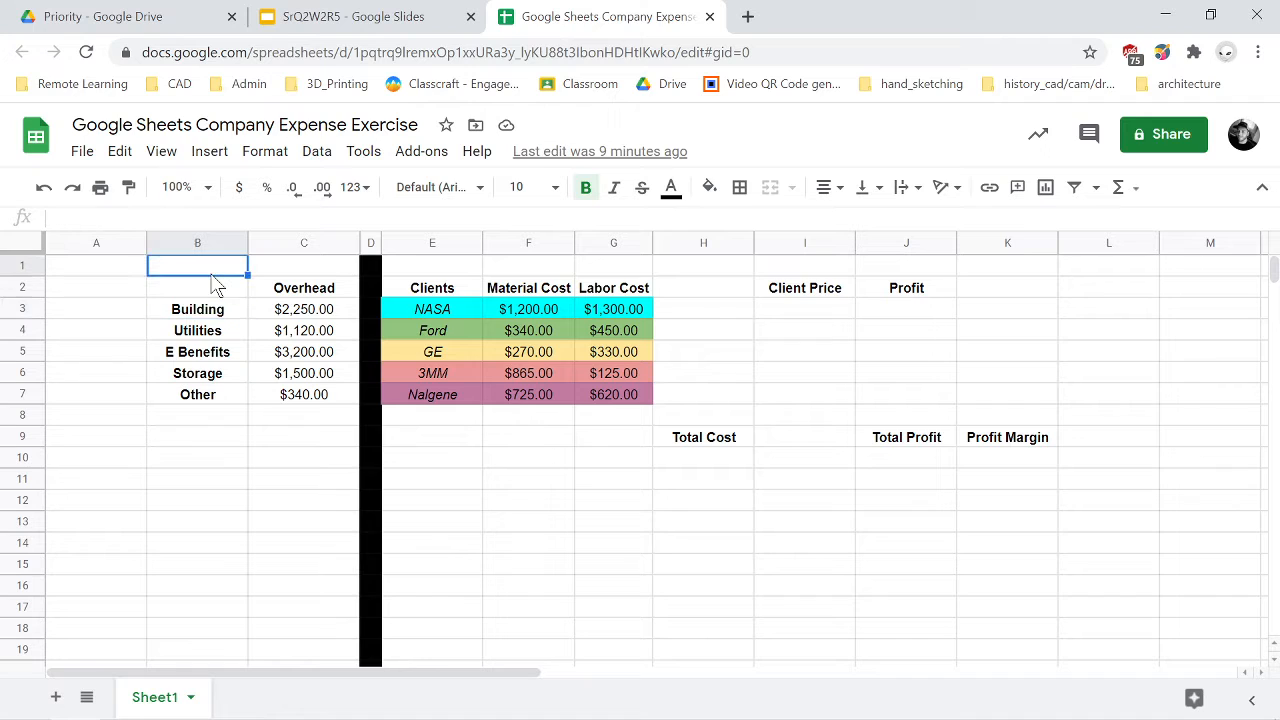
pyautogui.hotkey('shift', 'Down')
pyautogui.hotkey('shift', 'Down')
pyautogui.hotkey('shift', 'Down')
pyautogui.hotkey('shift', 'Down')
pyautogui.hotkey('shift', 'Down')
pyautogui.hotkey('shift', 'Down')
pyautogui.hotkey('shift', 'Down')
pyautogui.hotkey('shift', 'Down')
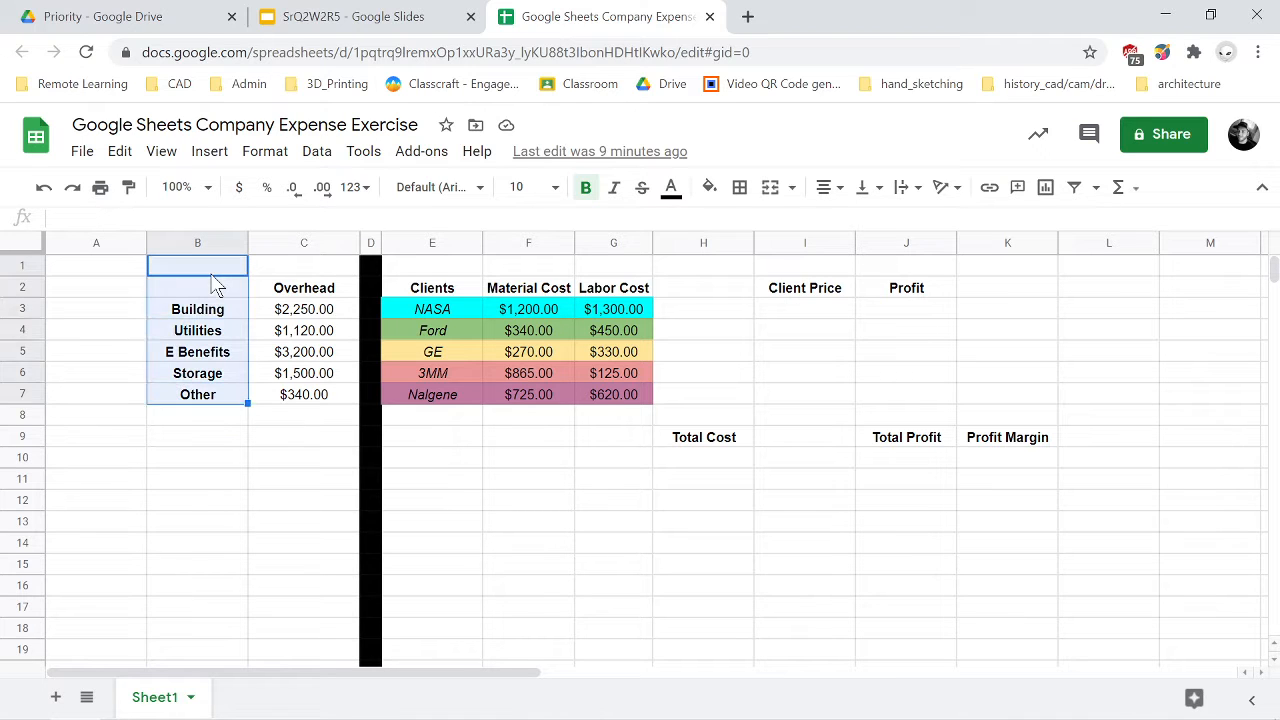
pyautogui.click(586, 190)
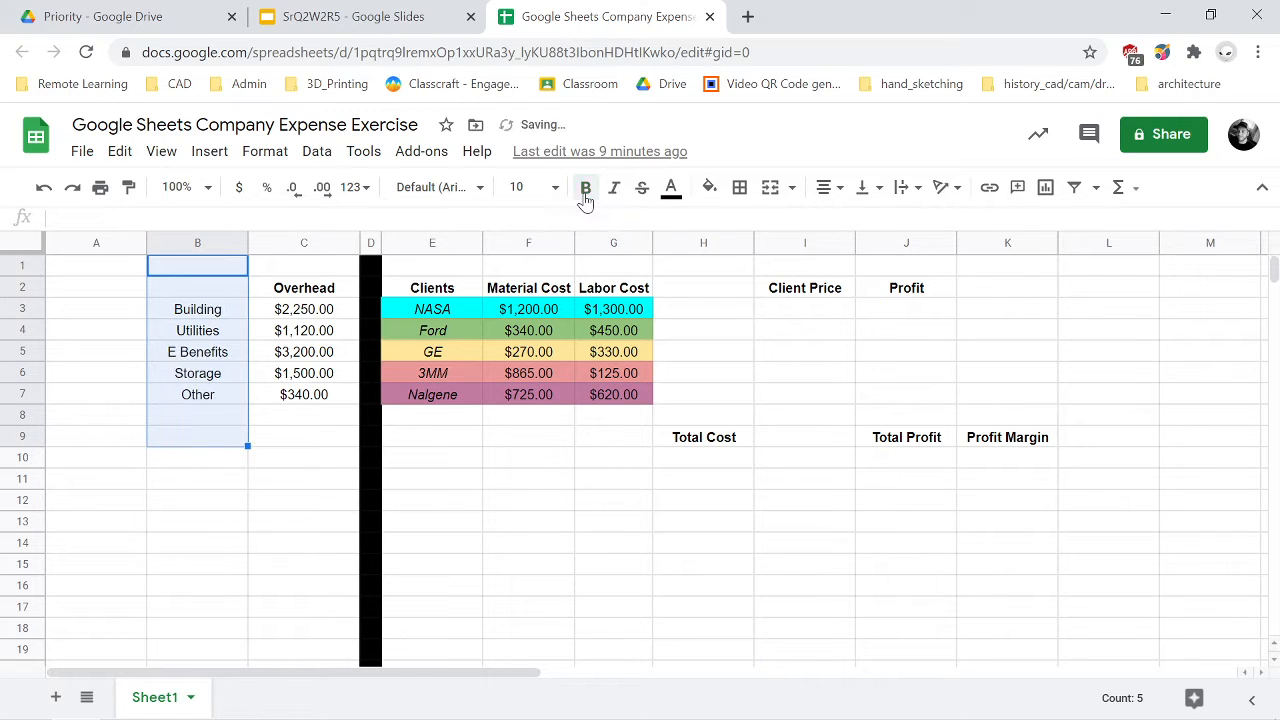
pyautogui.click(589, 190)
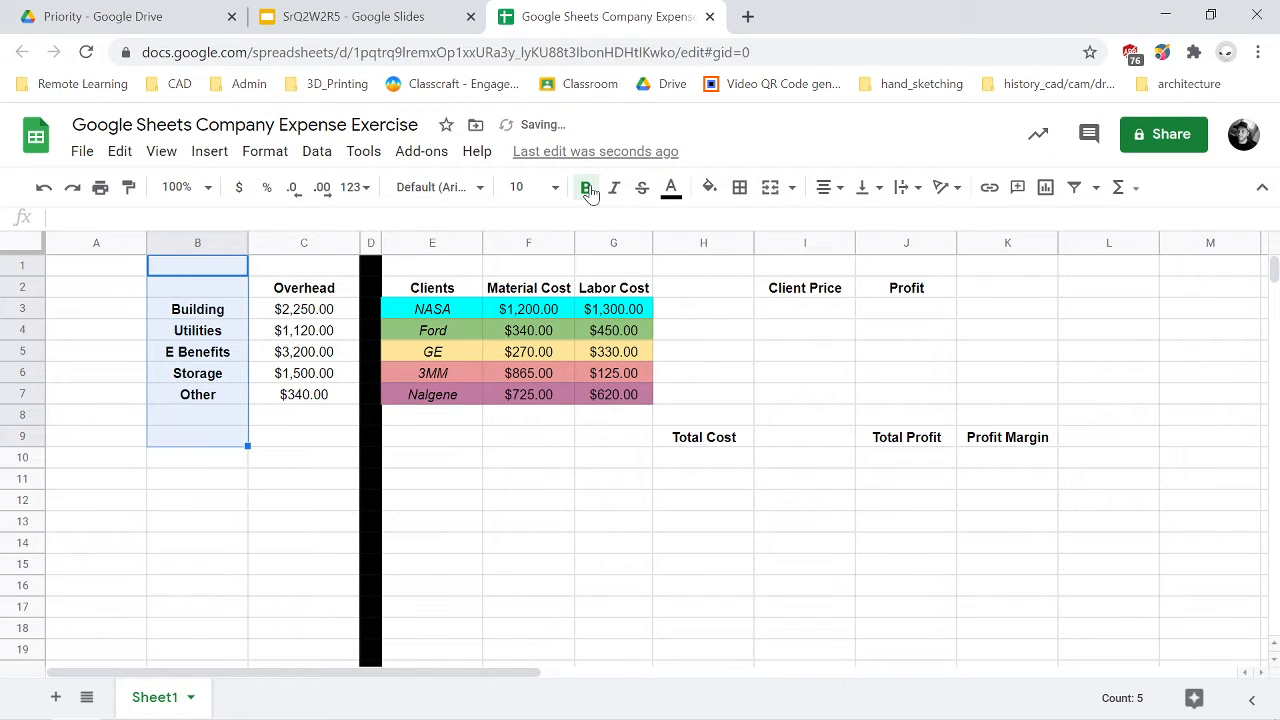
# Examine the bold formatting of the header cells across B2:J2.
pyautogui.click(262, 352)
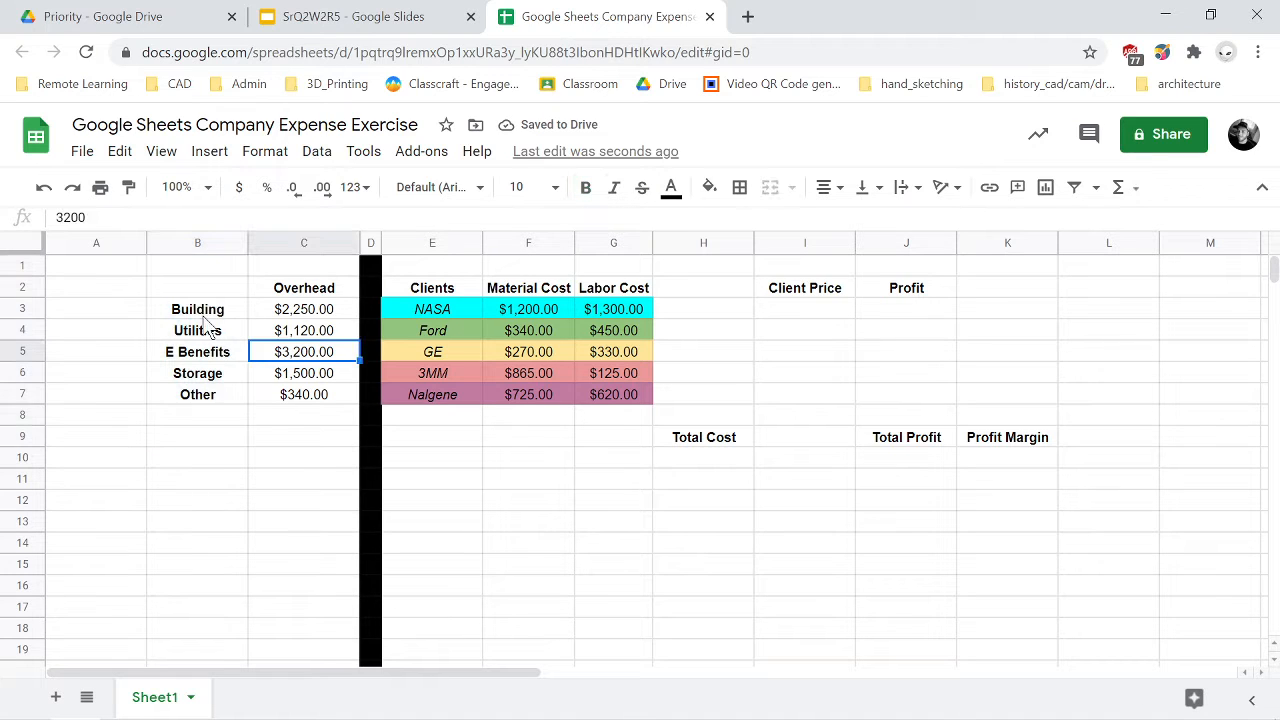
pyautogui.click(225, 288)
pyautogui.hotkey('shift', 'Right')
pyautogui.hotkey('shift', 'Right')
pyautogui.hotkey('shift', 'Right')
pyautogui.hotkey('shift', 'Right')
pyautogui.hotkey('shift', 'Right')
pyautogui.hotkey('shift', 'Right')
pyautogui.hotkey('shift', 'Right')
pyautogui.hotkey('shift', 'Right')
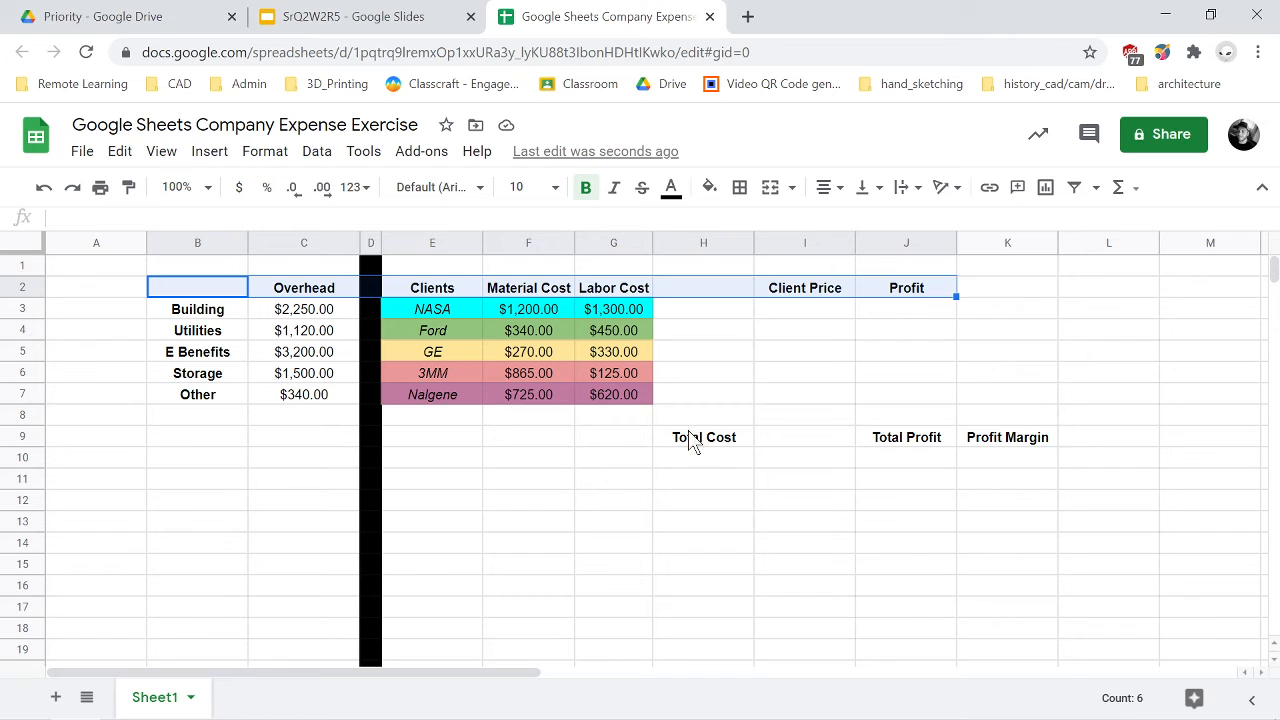
pyautogui.click(663, 468)
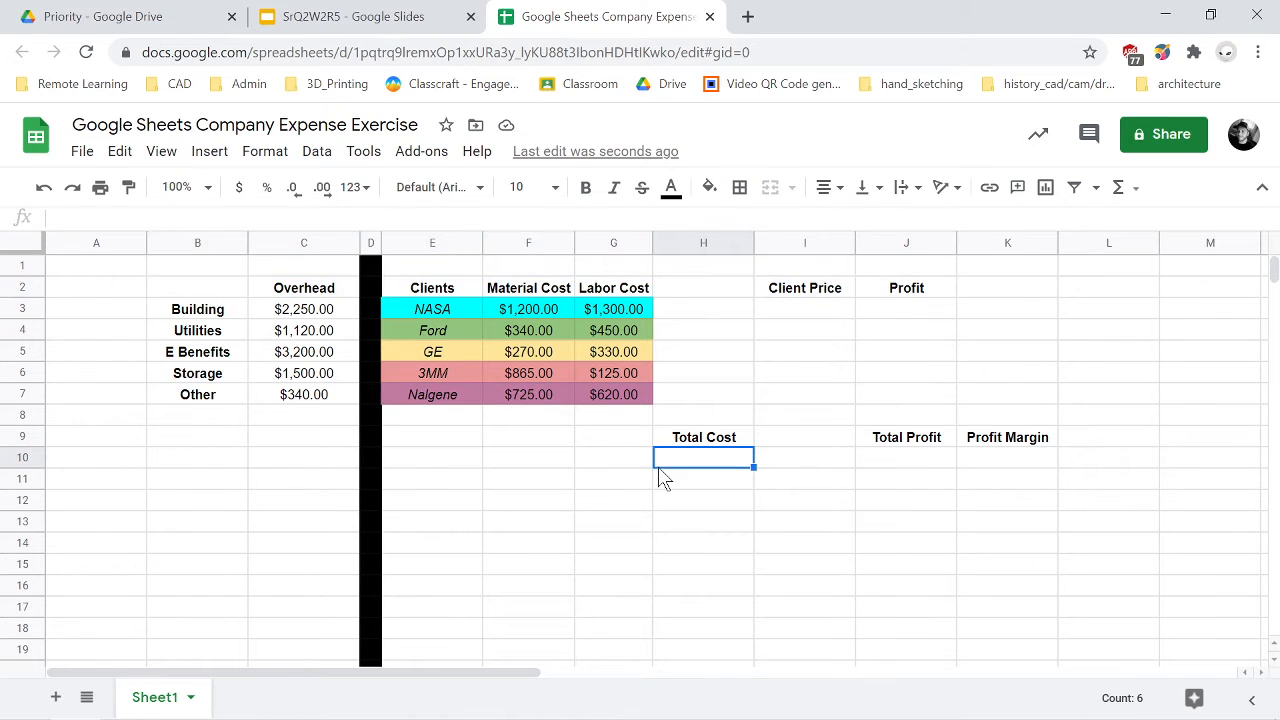
# Examine the italic formatting of the client names in E3:E7.
pyautogui.click(433, 313)
pyautogui.hotkey('shift', 'Down')
pyautogui.hotkey('shift', 'Down')
pyautogui.hotkey('shift', 'Down')
pyautogui.hotkey('shift', 'Down')
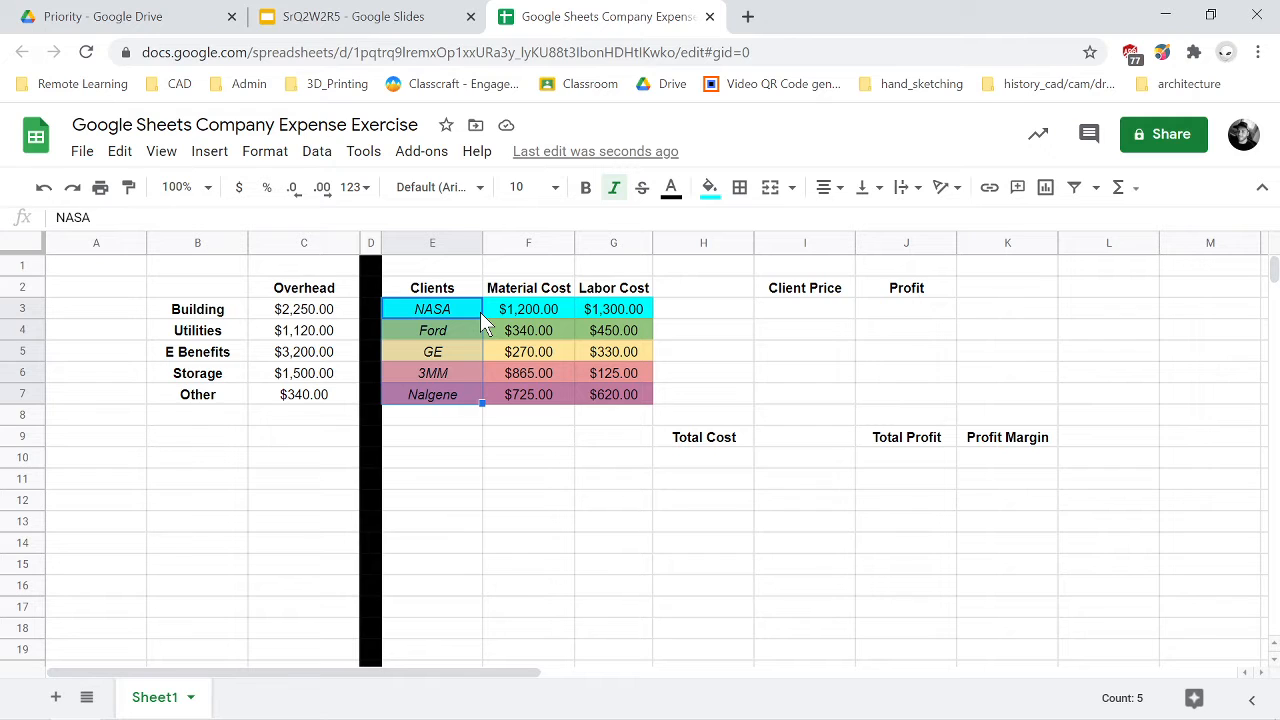
pyautogui.press('Up')
pyautogui.press('Down')
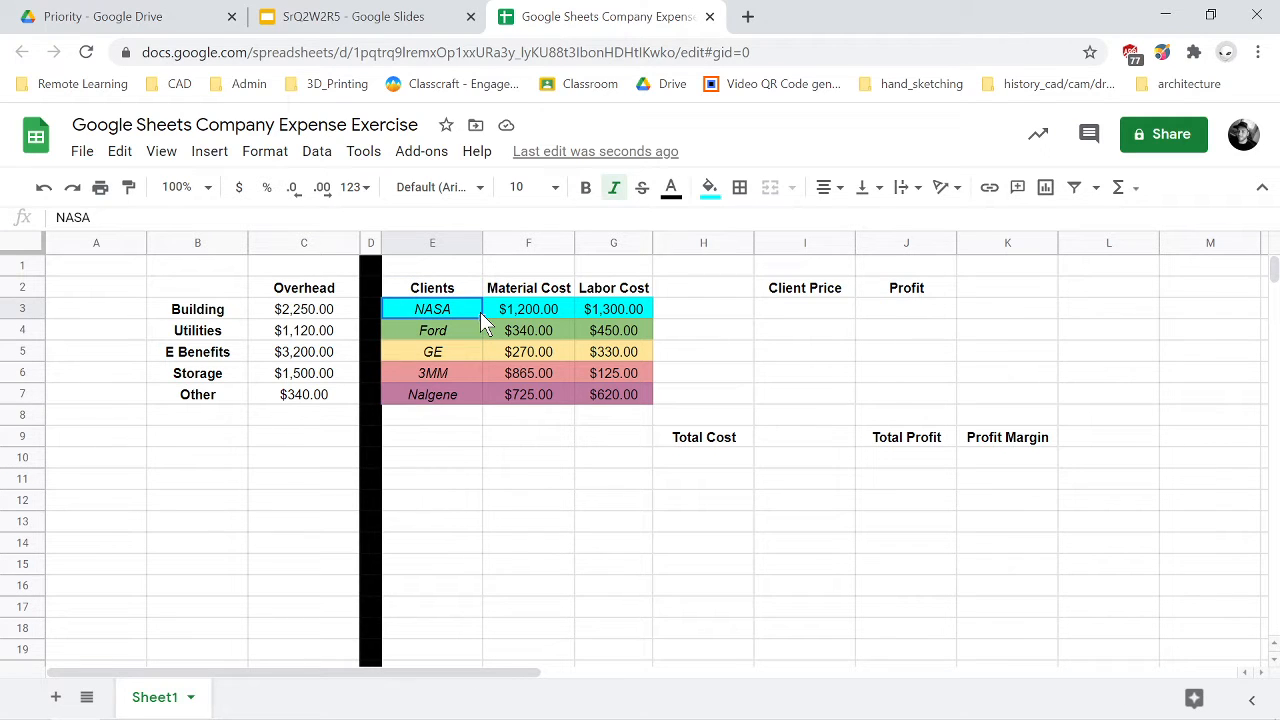
pyautogui.hotkey('shift', 'Right')
pyautogui.press('Left')
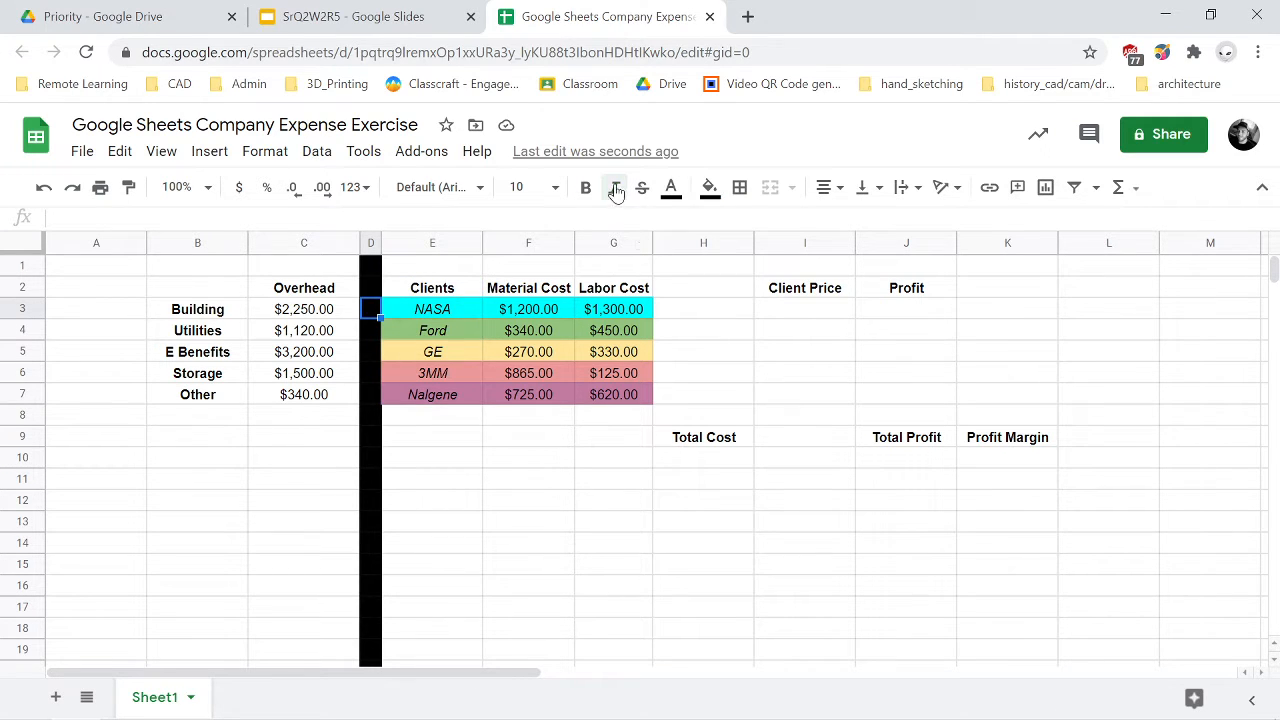
pyautogui.press('Right')
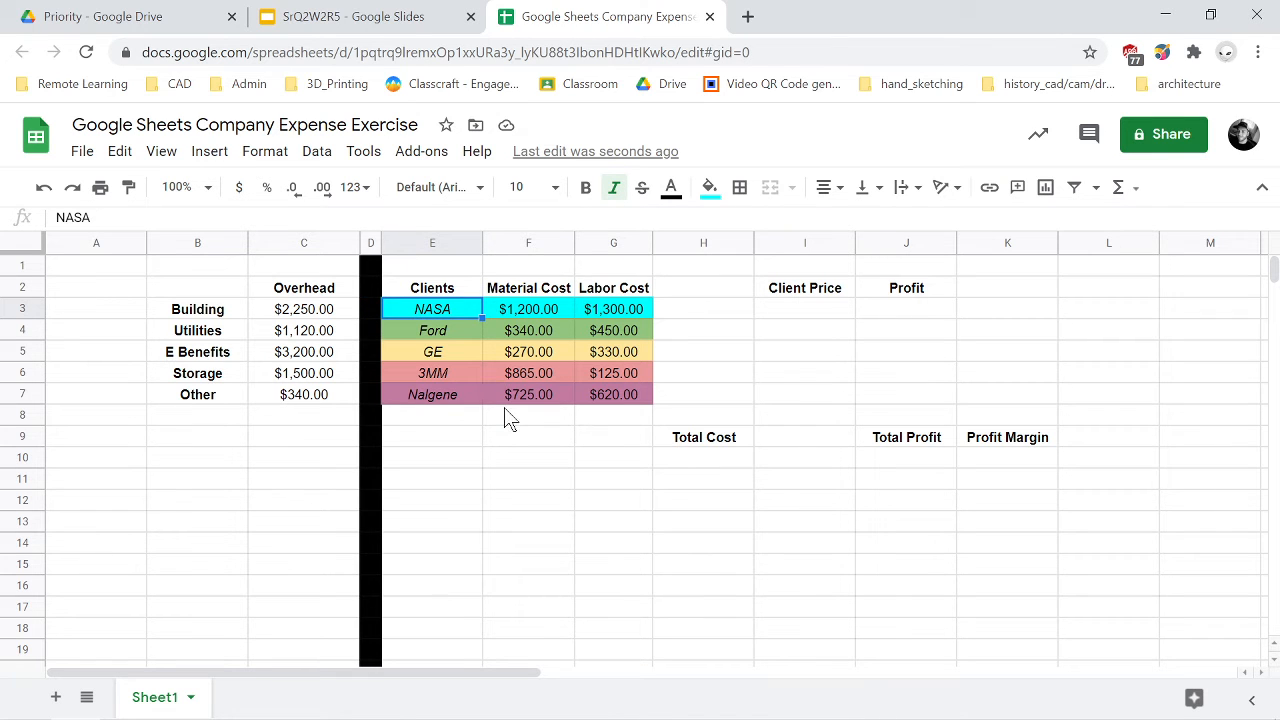
# Change the fill color of the NASA row, cells E3:G3, to cornflower blue.
pyautogui.hotkey('shift', 'Right')
pyautogui.hotkey('shift', 'Right')
pyautogui.press('Left')
pyautogui.press('Right')
pyautogui.press('Right')
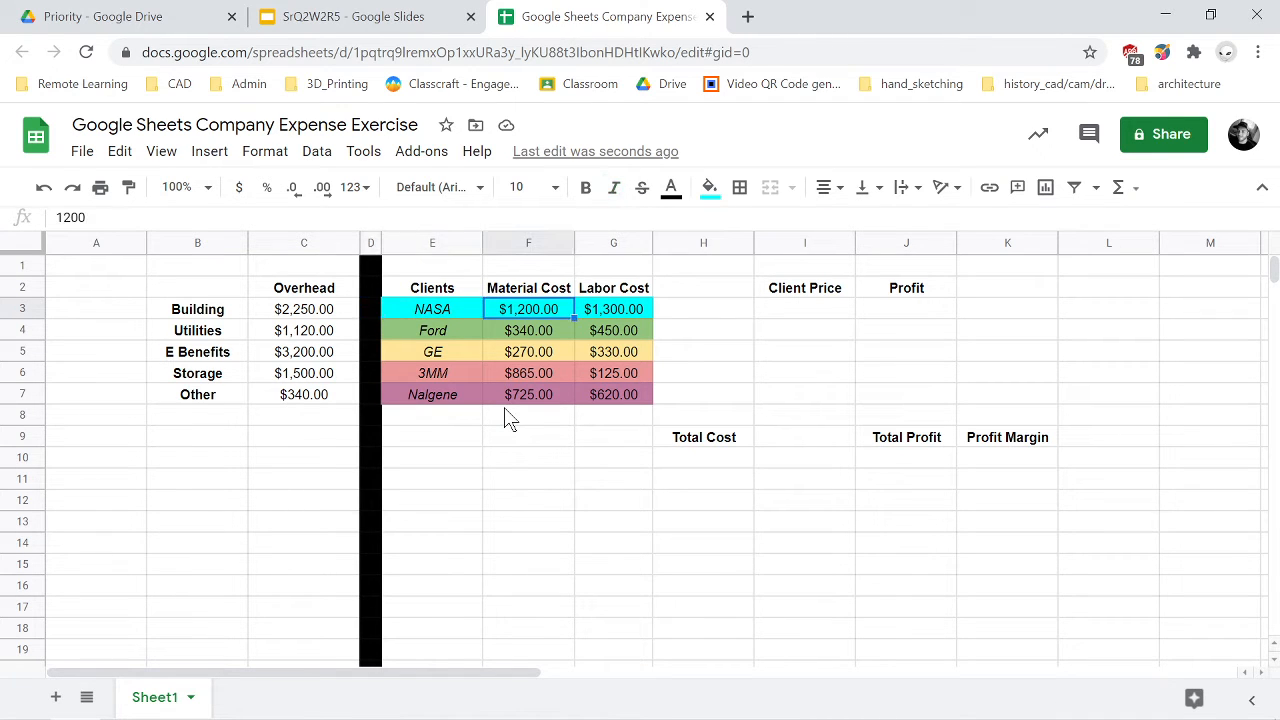
pyautogui.press('Left')
pyautogui.hotkey('shift', 'Right')
pyautogui.hotkey('shift', 'Right')
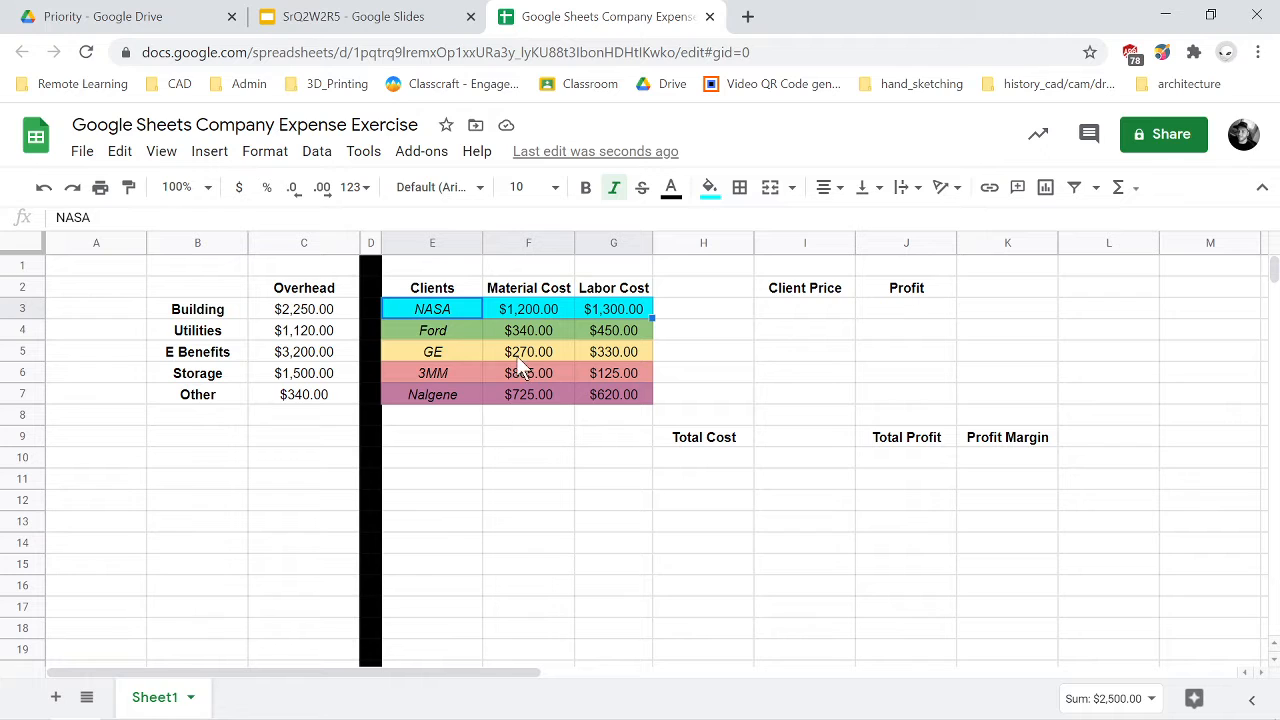
pyautogui.click(711, 192)
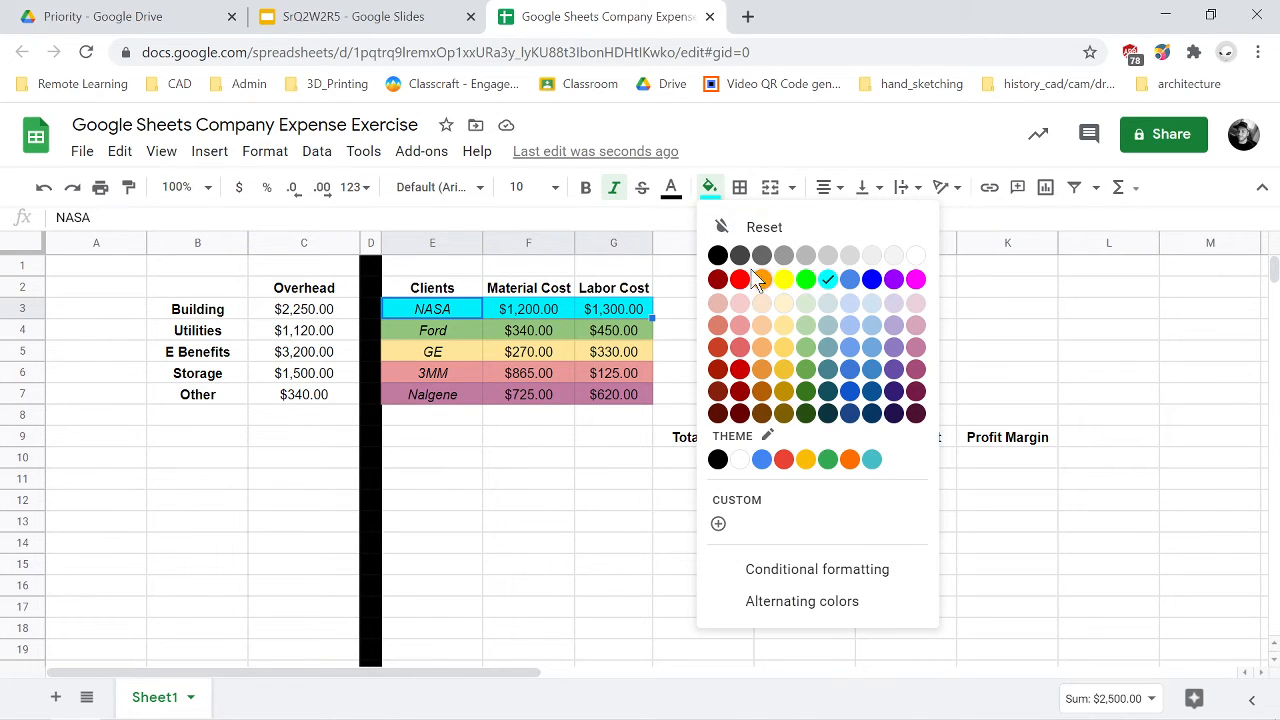
pyautogui.click(848, 280)
pyautogui.click(500, 442)
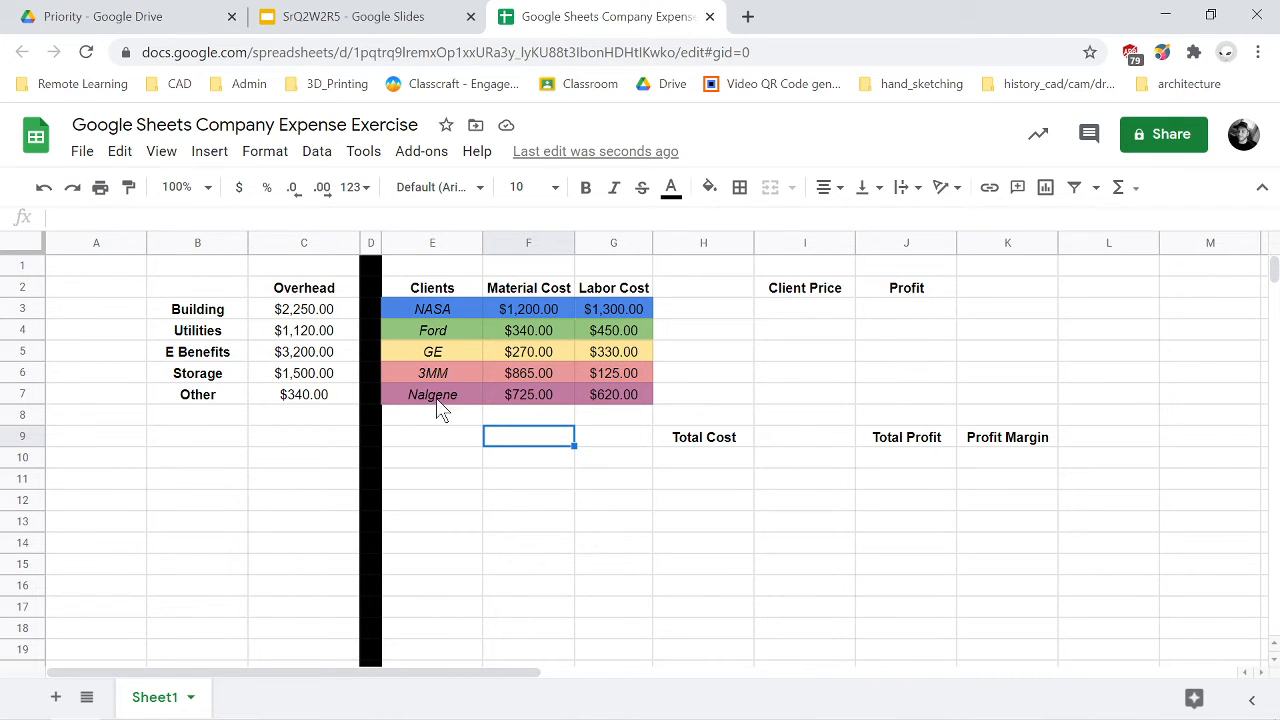
# Format the overhead amounts in C3:C7 as currency.
pyautogui.click(310, 310)
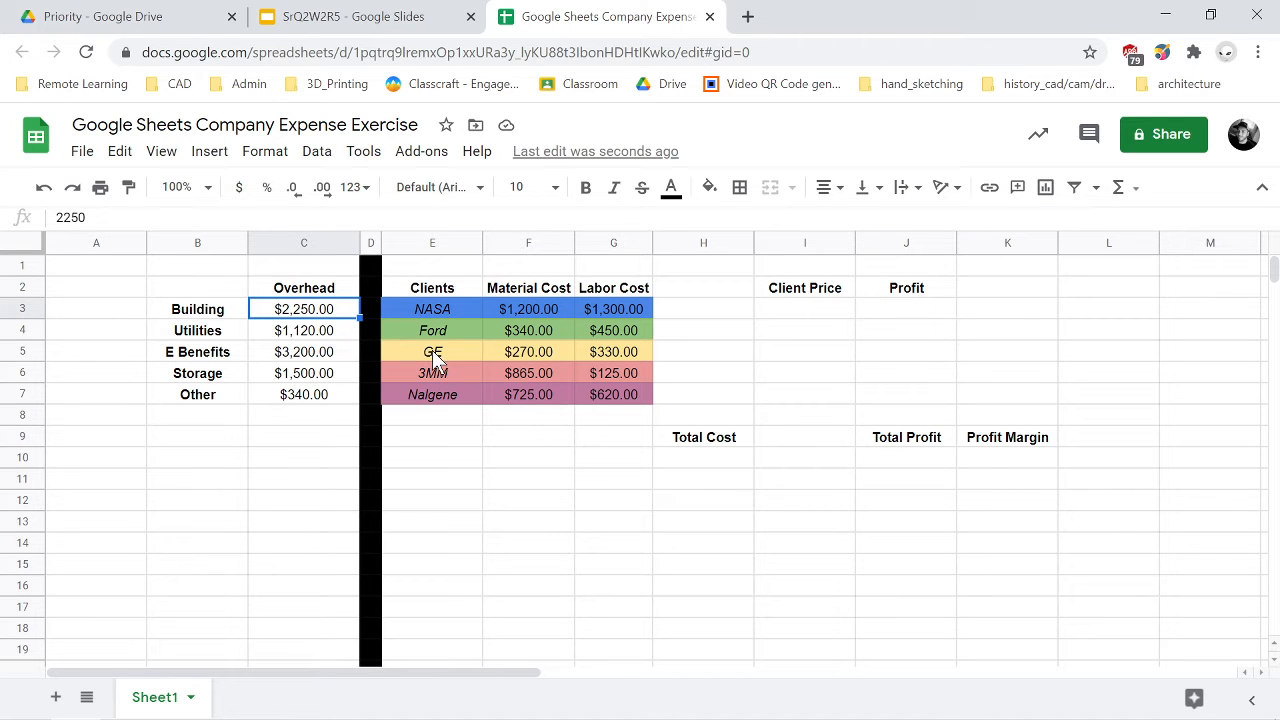
pyautogui.hotkey('shift', 'Down')
pyautogui.hotkey('shift', 'Down')
pyautogui.hotkey('shift', 'Down')
pyautogui.hotkey('shift', 'Down')
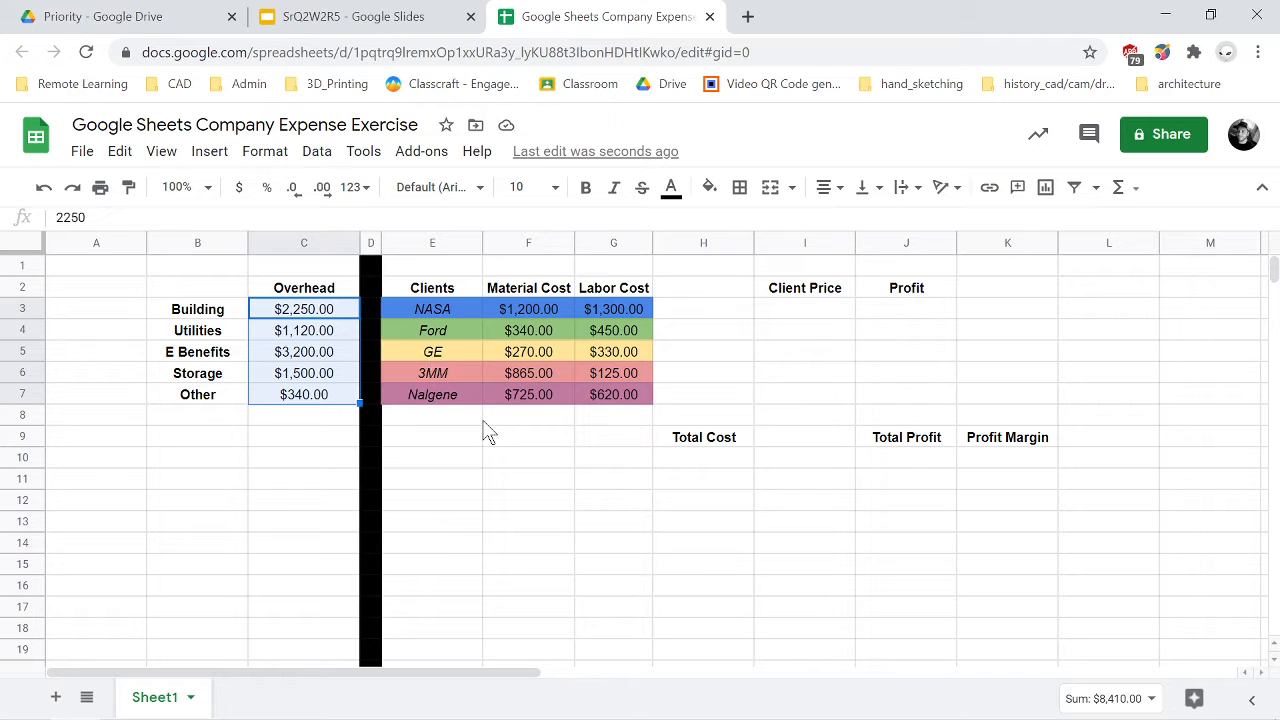
pyautogui.click(240, 190)
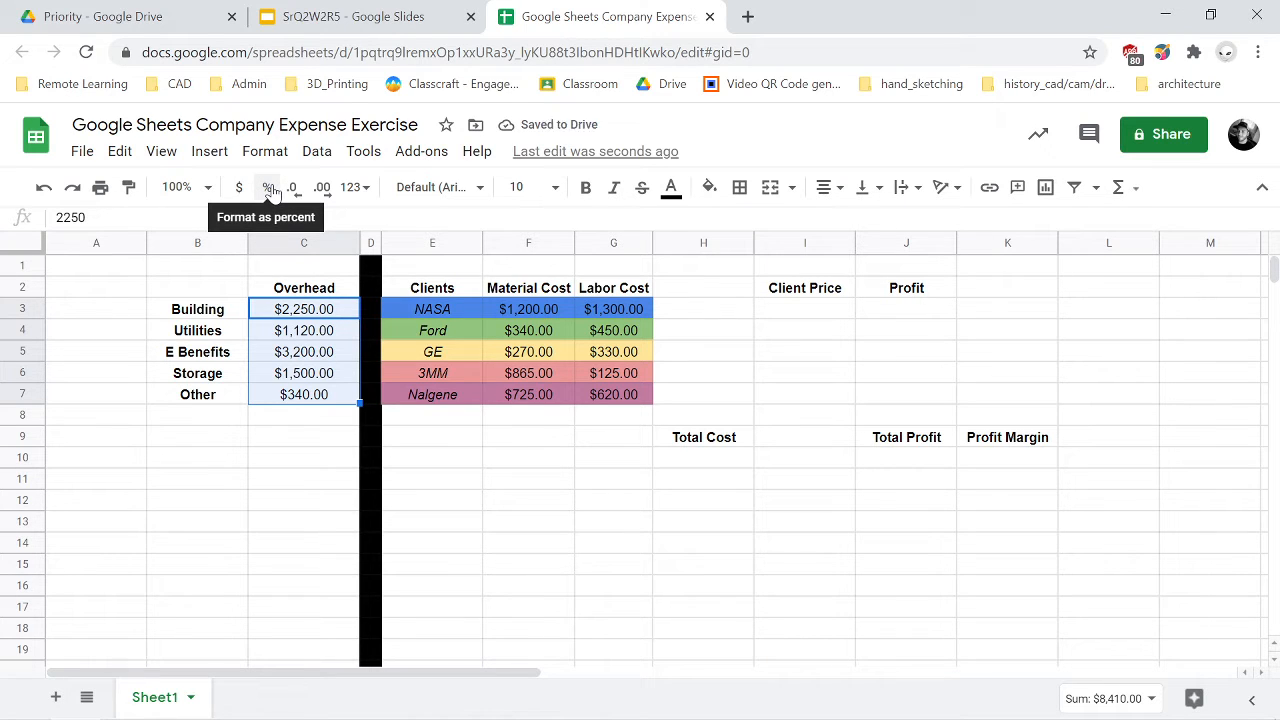
# Switch the overhead amounts in C3:C7 to percent format and return them to currency.
pyautogui.click(268, 189)
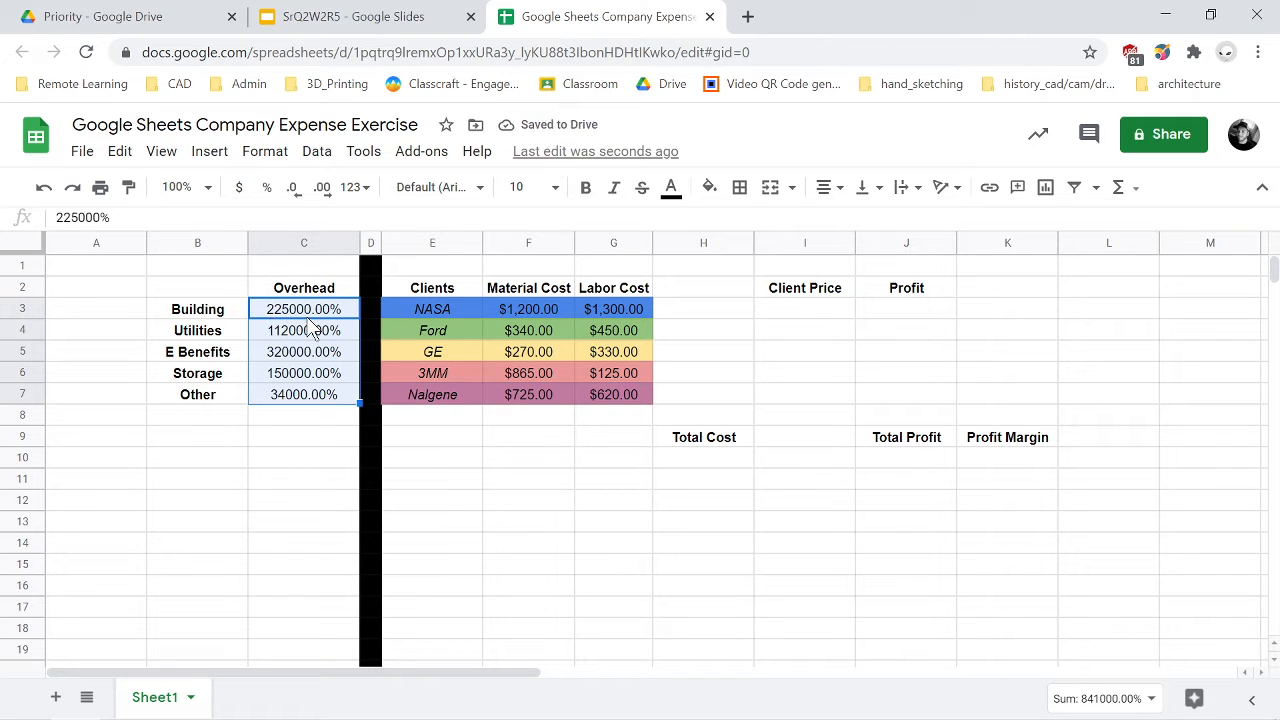
pyautogui.click(239, 189)
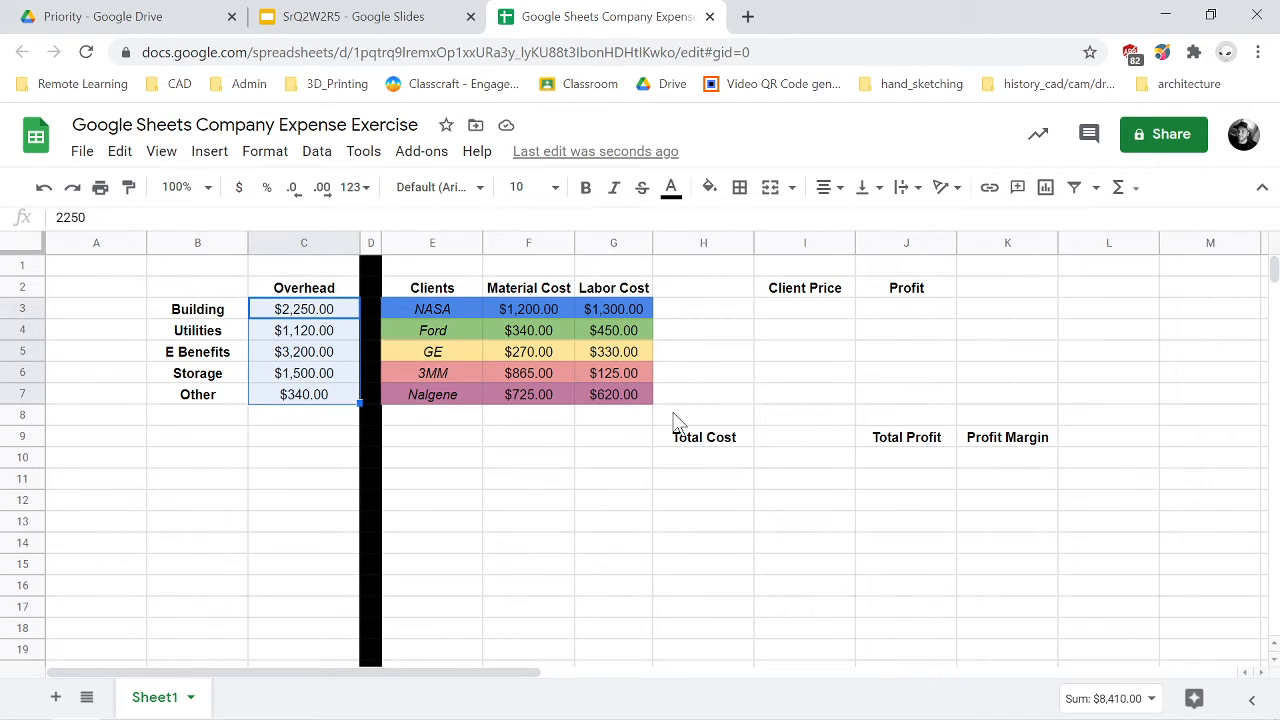
pyautogui.click(535, 443)
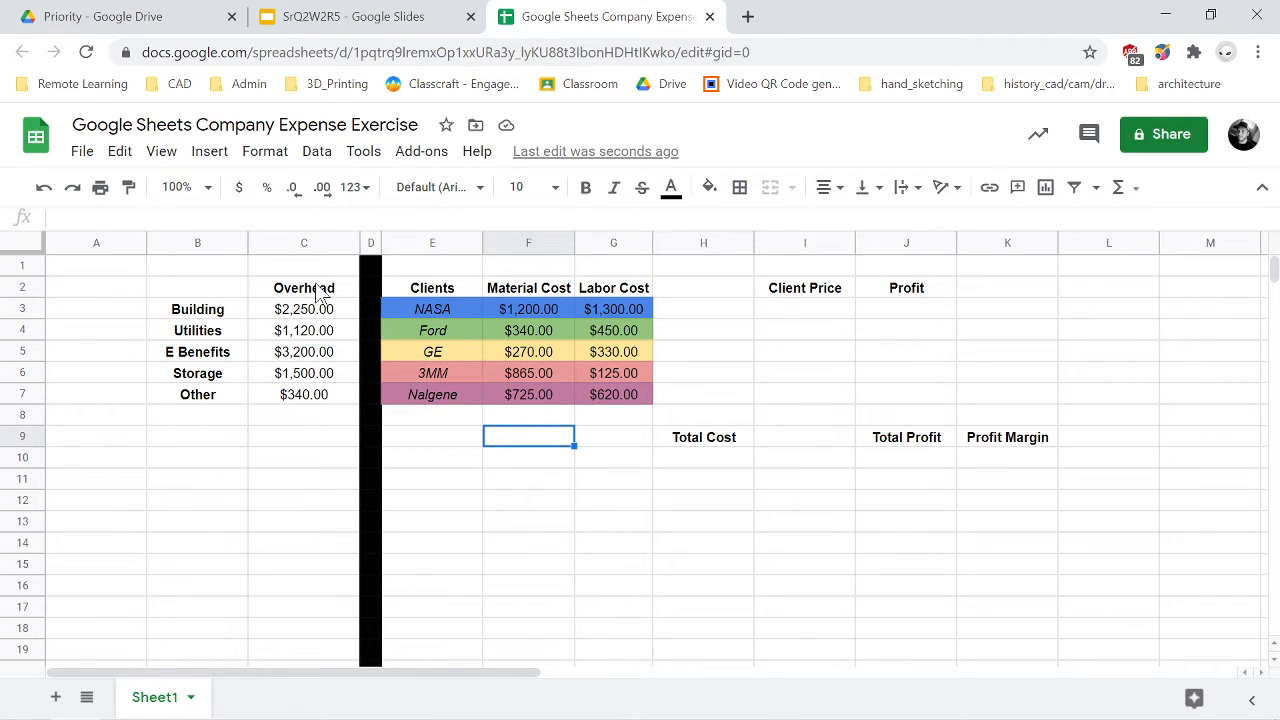
# Total the overhead costs in cell C8 with the formula =sum(C3:C7).
pyautogui.click(288, 418)
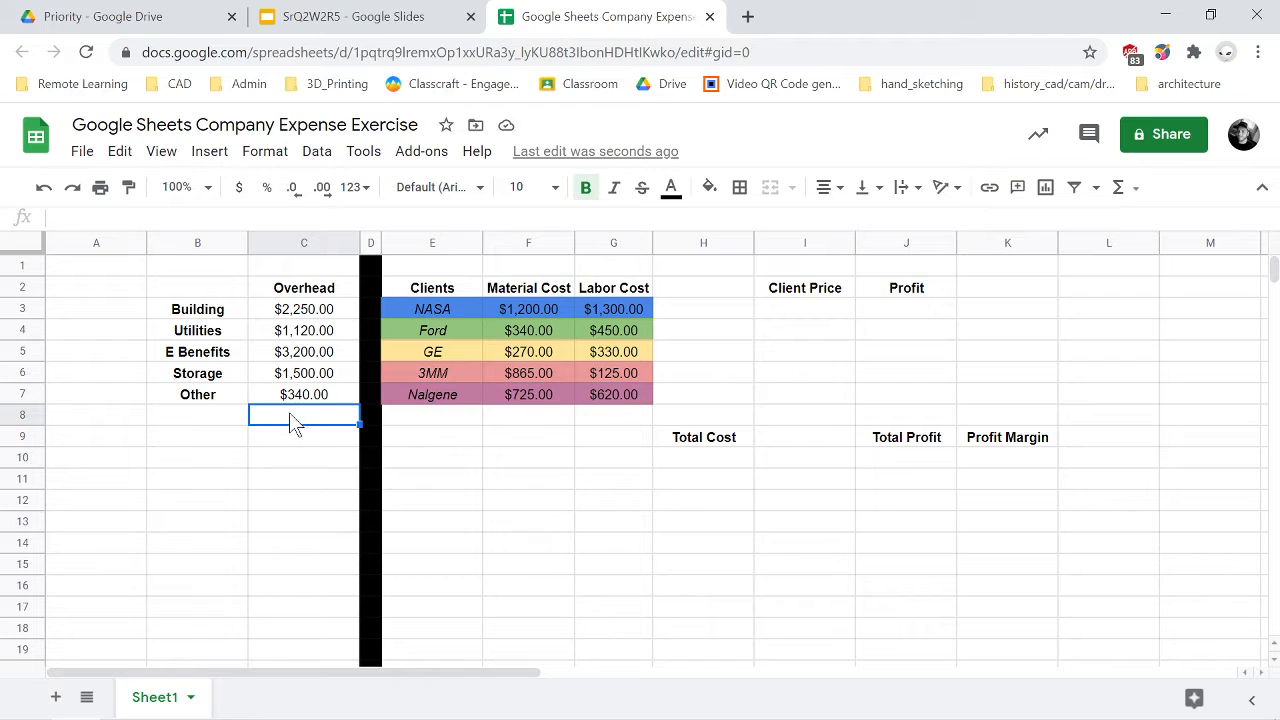
pyautogui.click(284, 440)
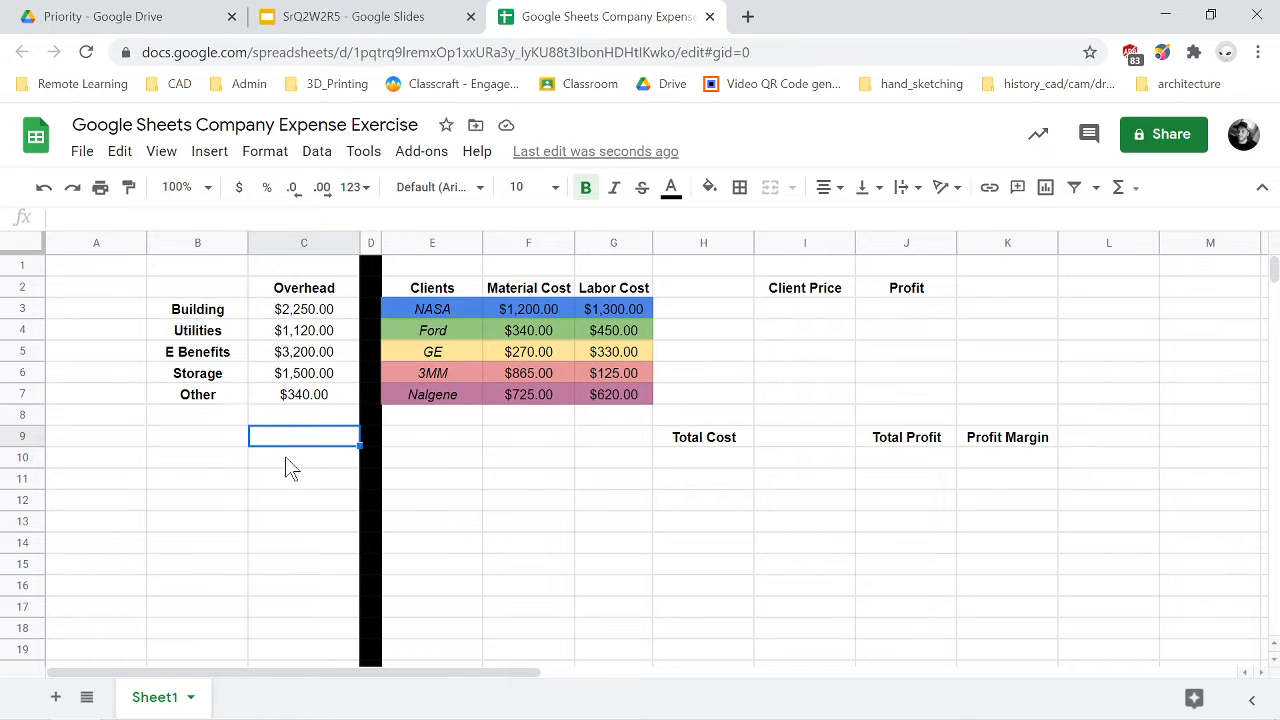
pyautogui.click(284, 458)
pyautogui.click(283, 418)
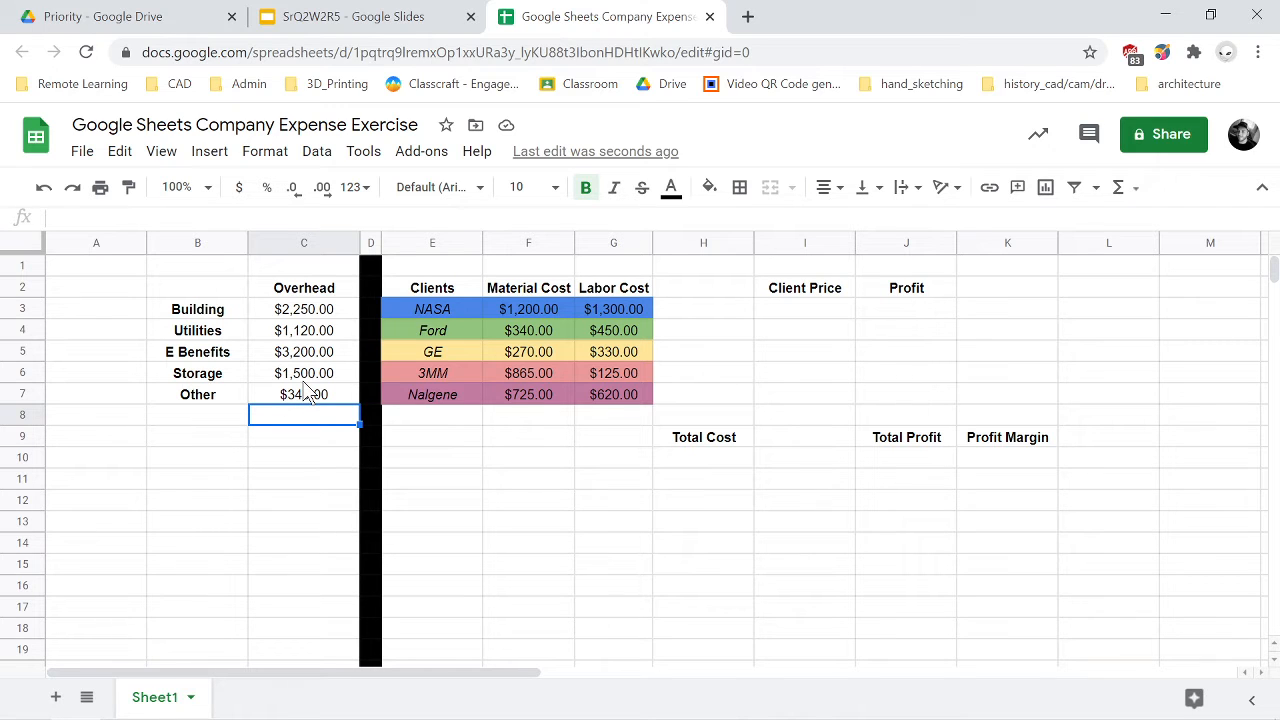
pyautogui.write('=')
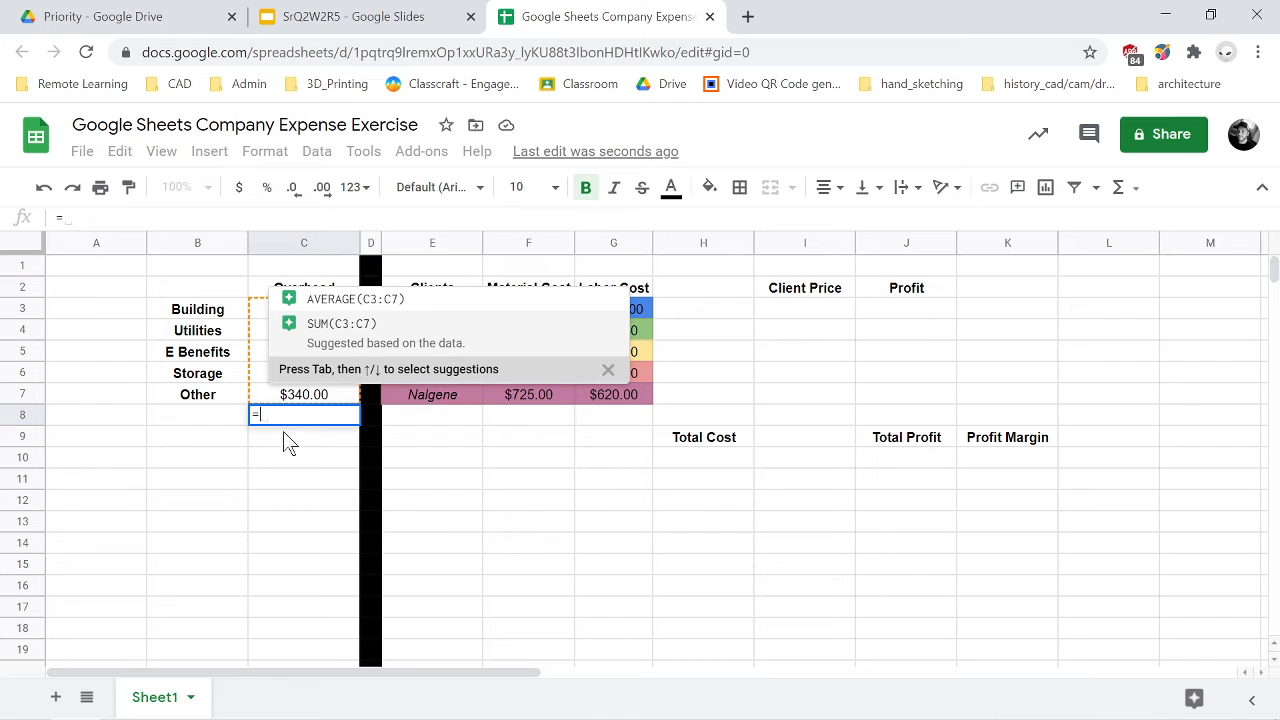
pyautogui.write('sum')
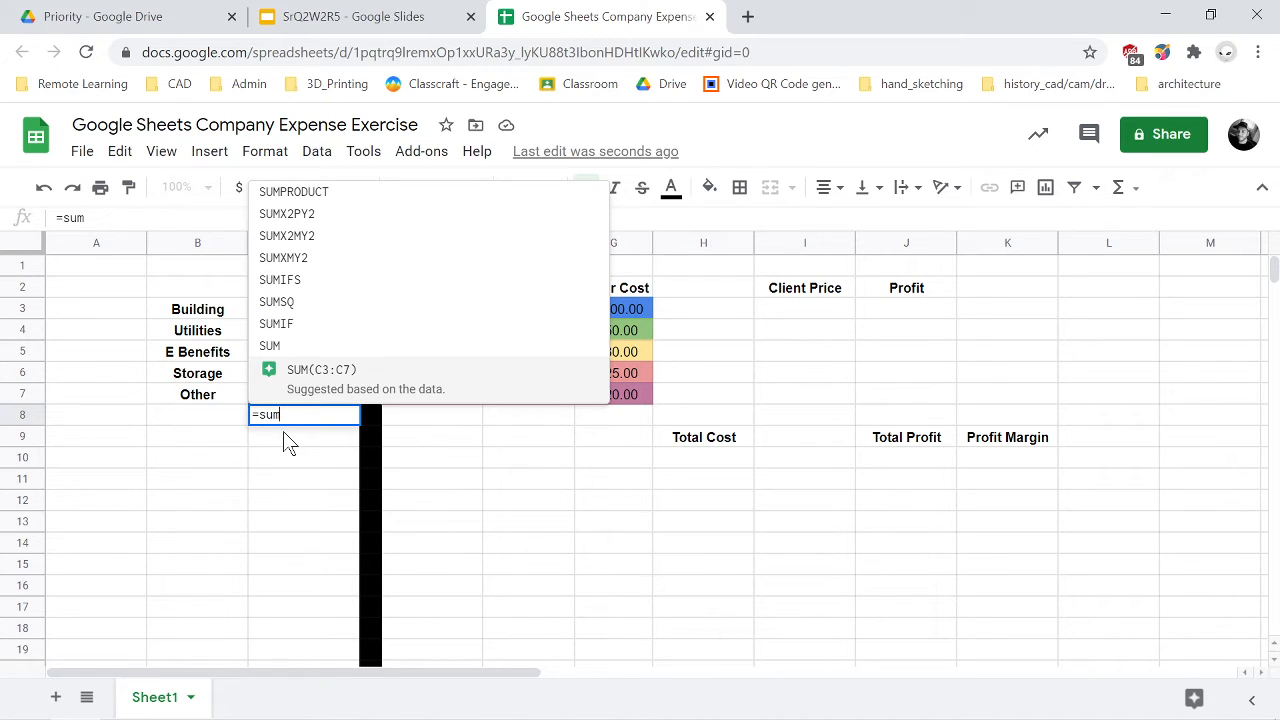
pyautogui.write('(')
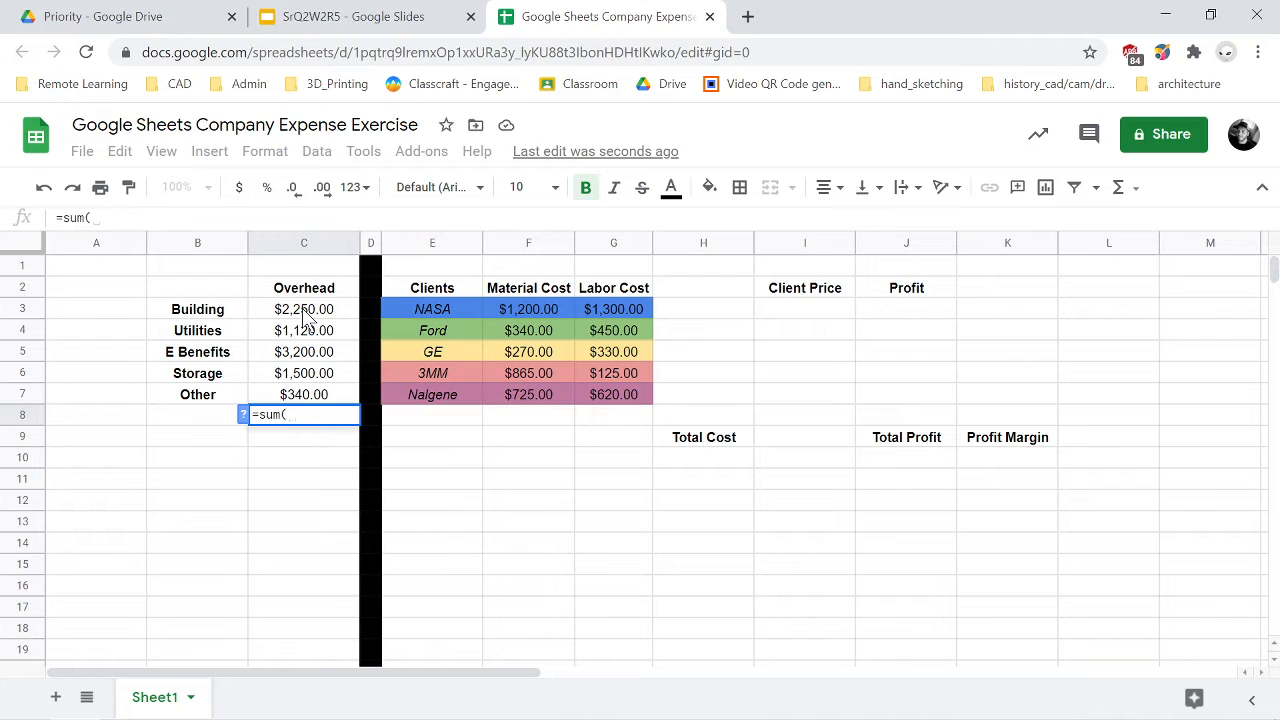
pyautogui.moveTo(303, 313); pyautogui.dragTo(342, 385)
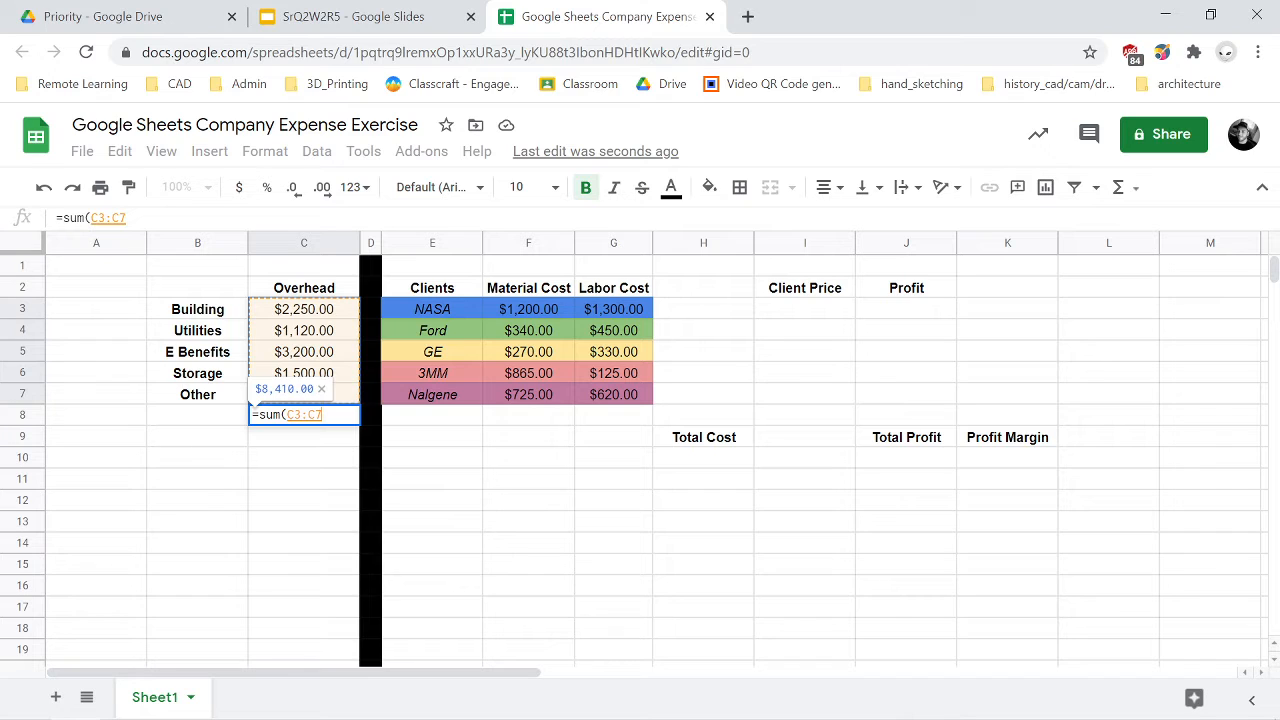
pyautogui.write(')')
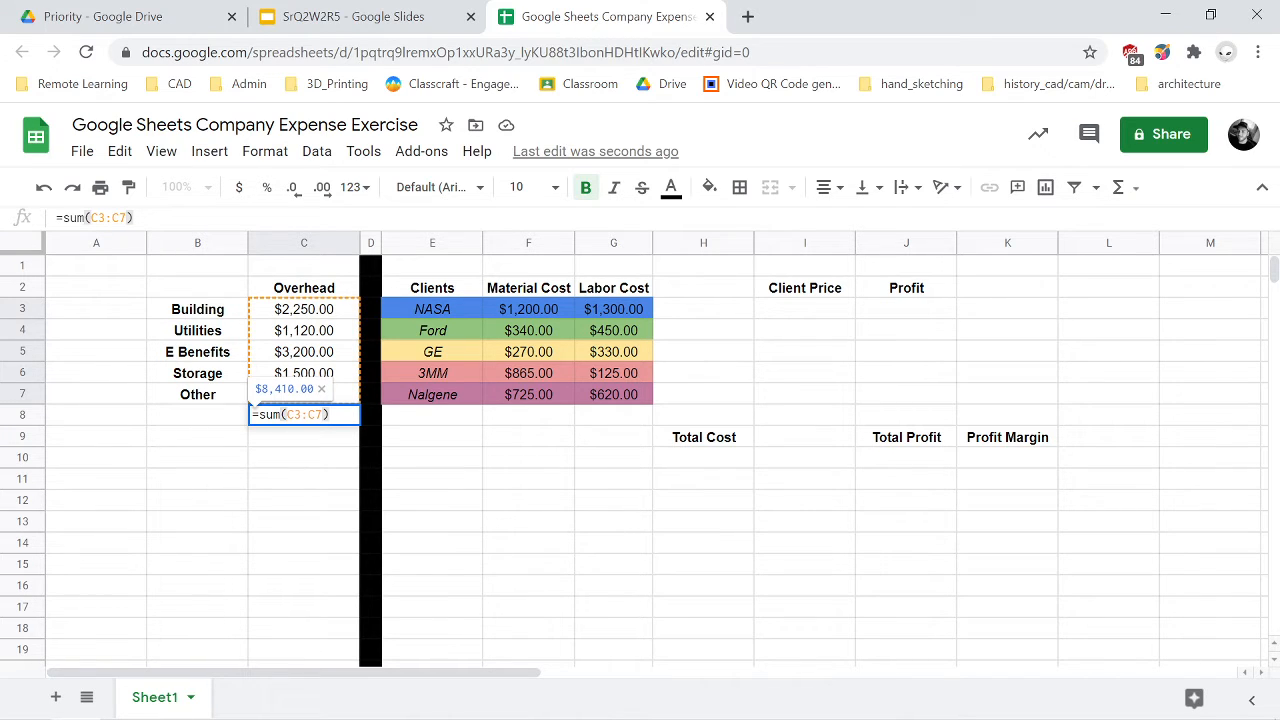
pyautogui.press('Return')
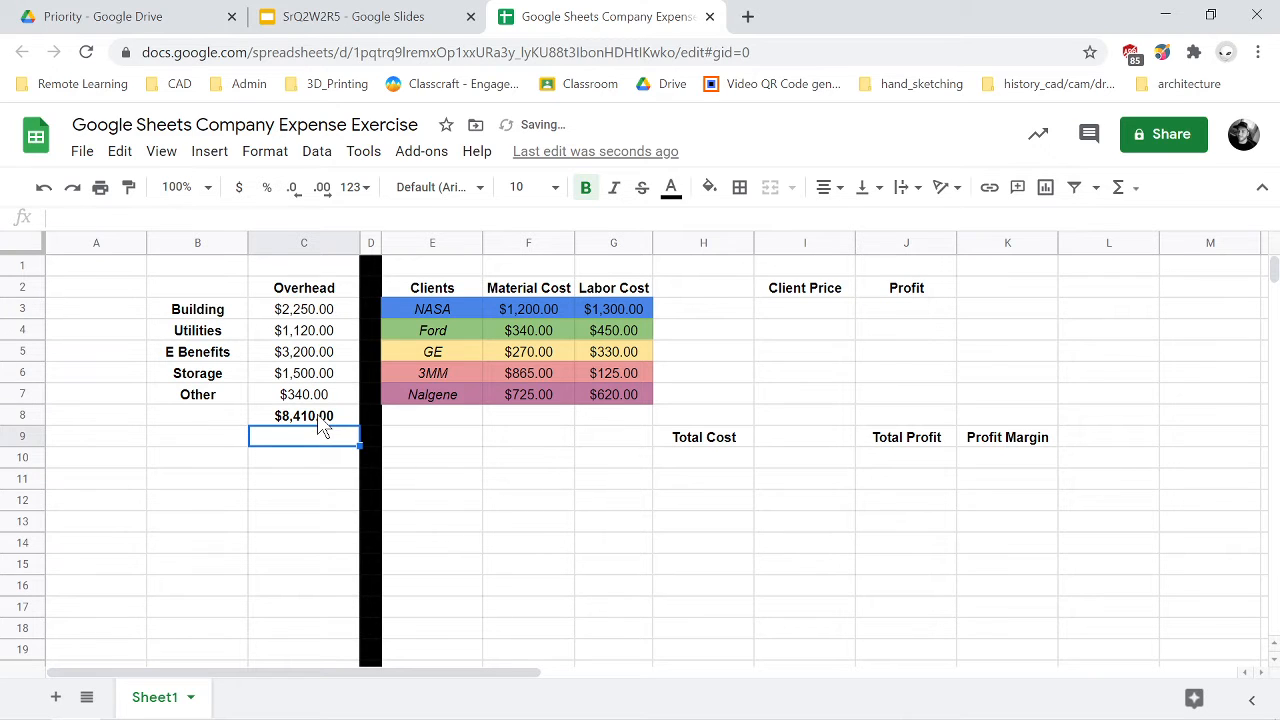
# Review the total formula in C8 and the overhead values in C3:C7 that it adds up.
pyautogui.click(322, 426)
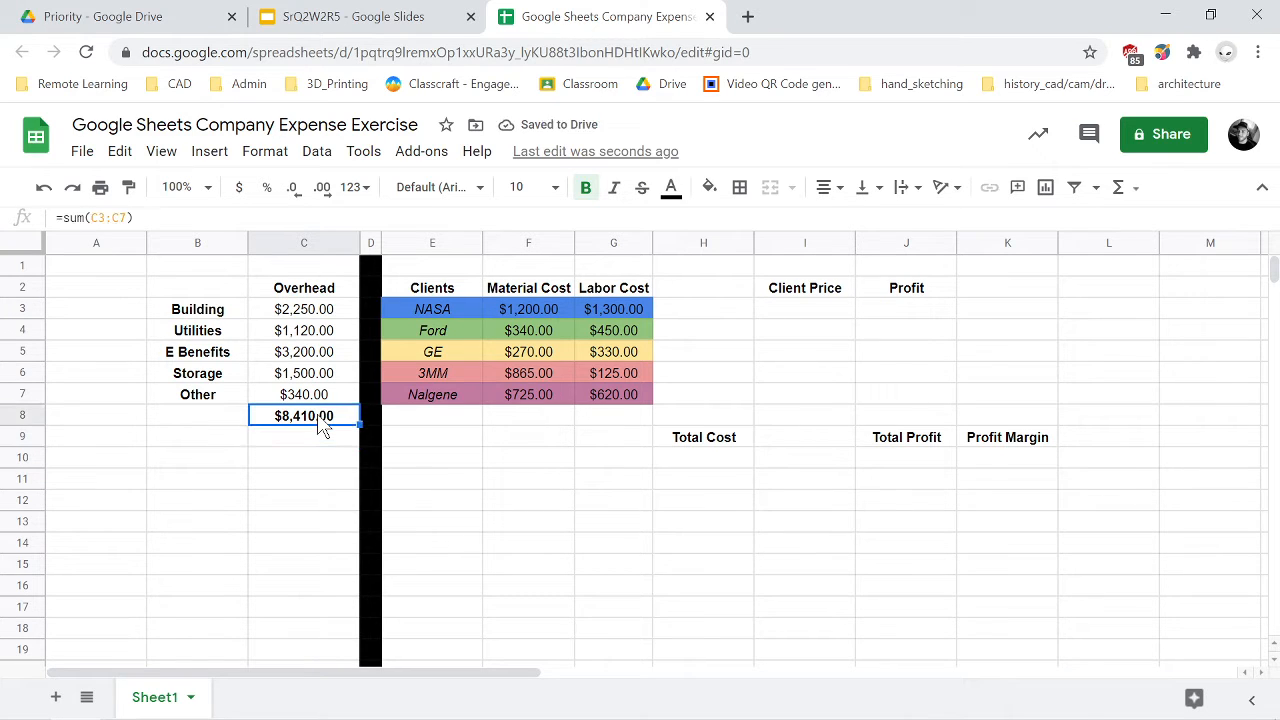
pyautogui.press('Up')
pyautogui.press('Up')
pyautogui.press('Up')
pyautogui.press('Up')
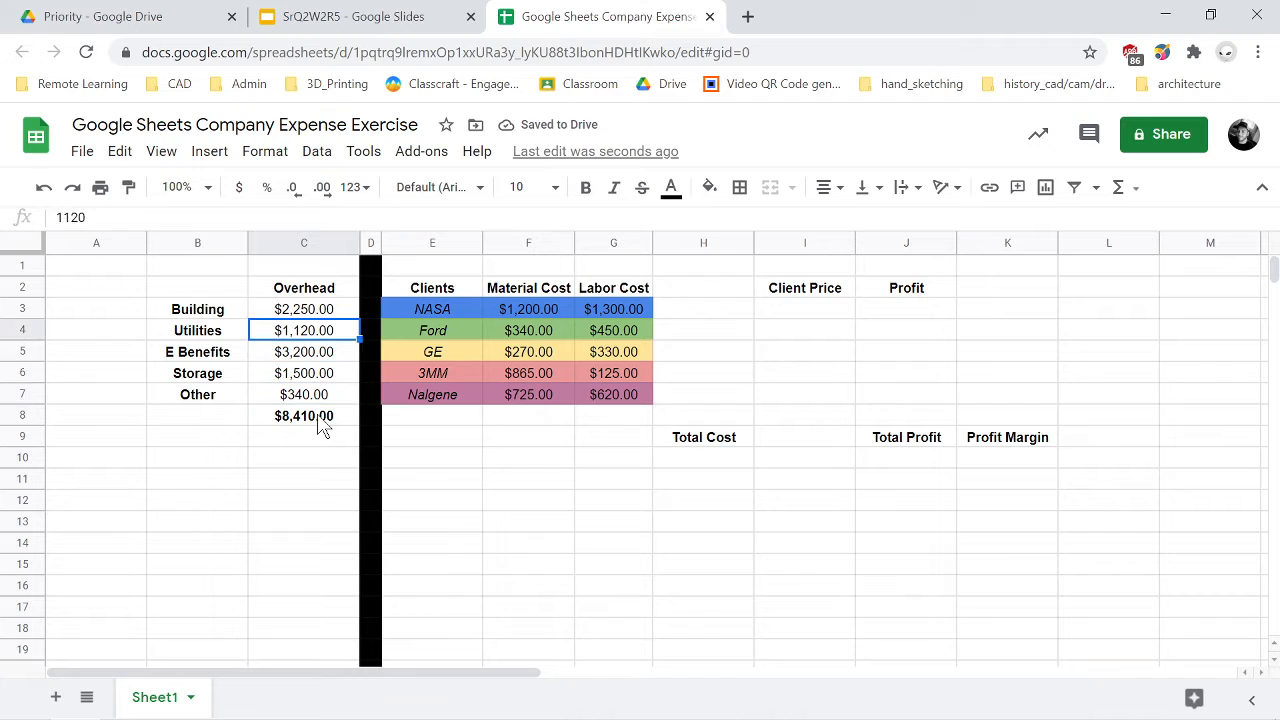
pyautogui.press('Up')
pyautogui.press('Down')
pyautogui.press('Down')
pyautogui.press('Down')
pyautogui.press('Down')
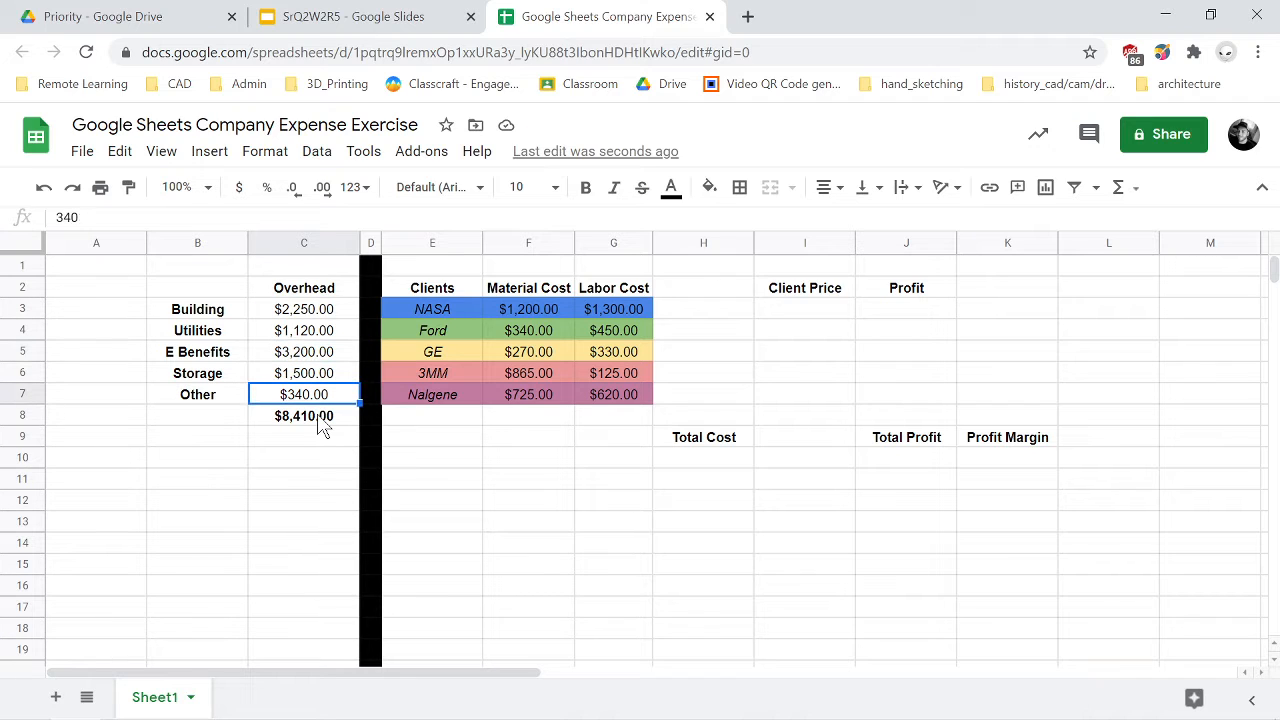
pyautogui.press('Up')
pyautogui.press('Up')
pyautogui.press('Up')
pyautogui.press('Up')
pyautogui.press('Down')
pyautogui.press('Down')
pyautogui.press('Down')
pyautogui.press('Down')
pyautogui.press('Up')
pyautogui.press('Up')
pyautogui.press('Up')
pyautogui.press('Up')
pyautogui.press('Down')
pyautogui.press('Down')
pyautogui.press('Down')
pyautogui.press('Down')
pyautogui.press('Down')
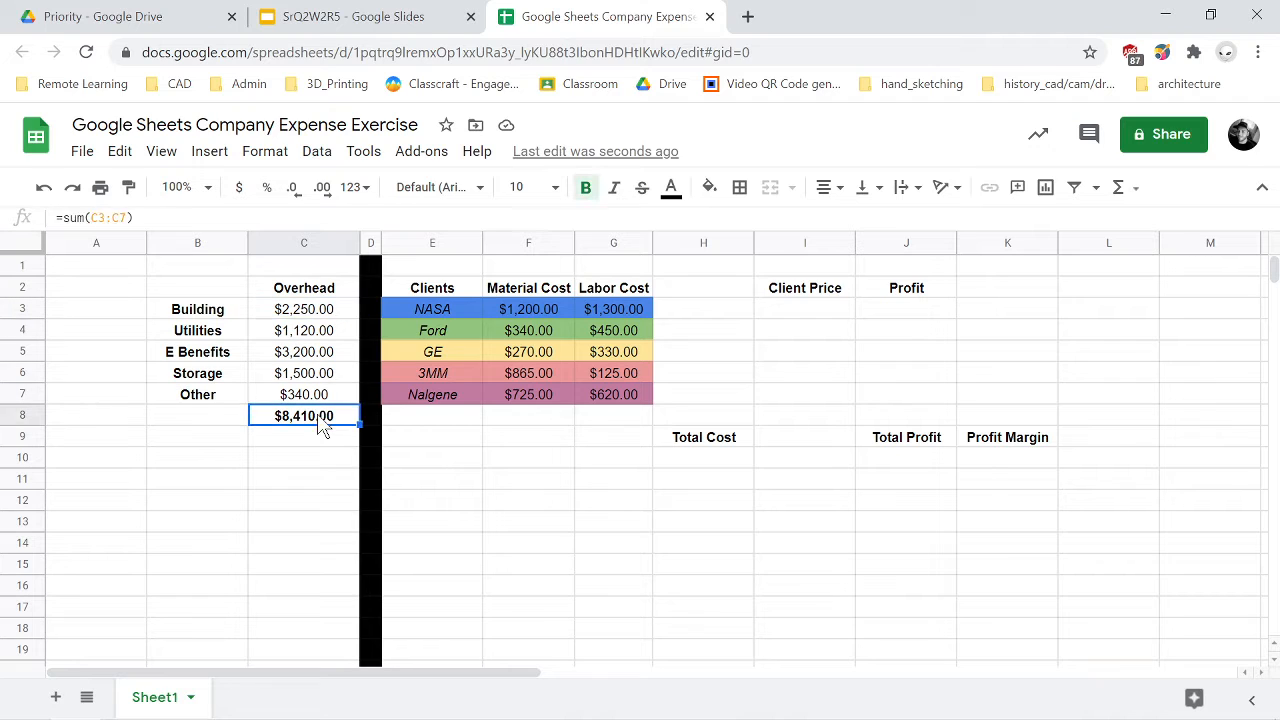
# Total the clients' material costs in cell F8 with the formula =sum(F3:F7).
pyautogui.press('Left')
pyautogui.press('Right')
pyautogui.press('Right')
pyautogui.press('Right')
pyautogui.press('Right')
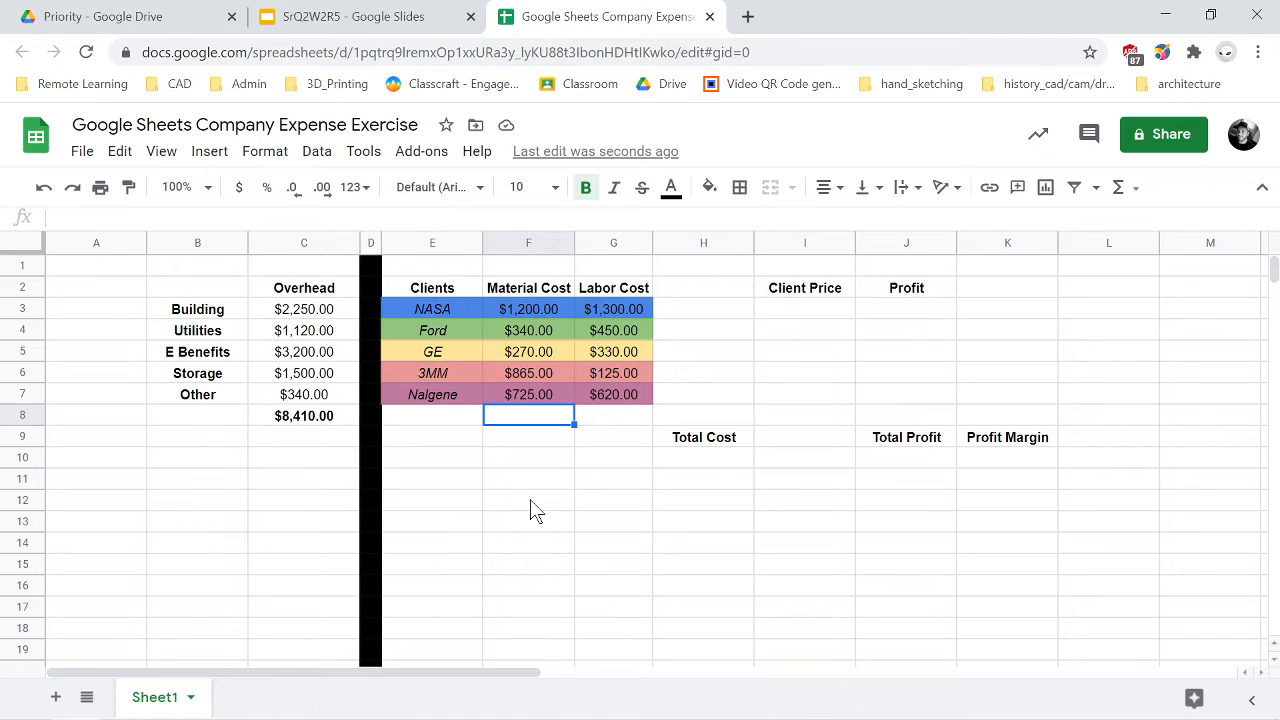
pyautogui.press('Right')
pyautogui.press('Left')
pyautogui.press('Right')
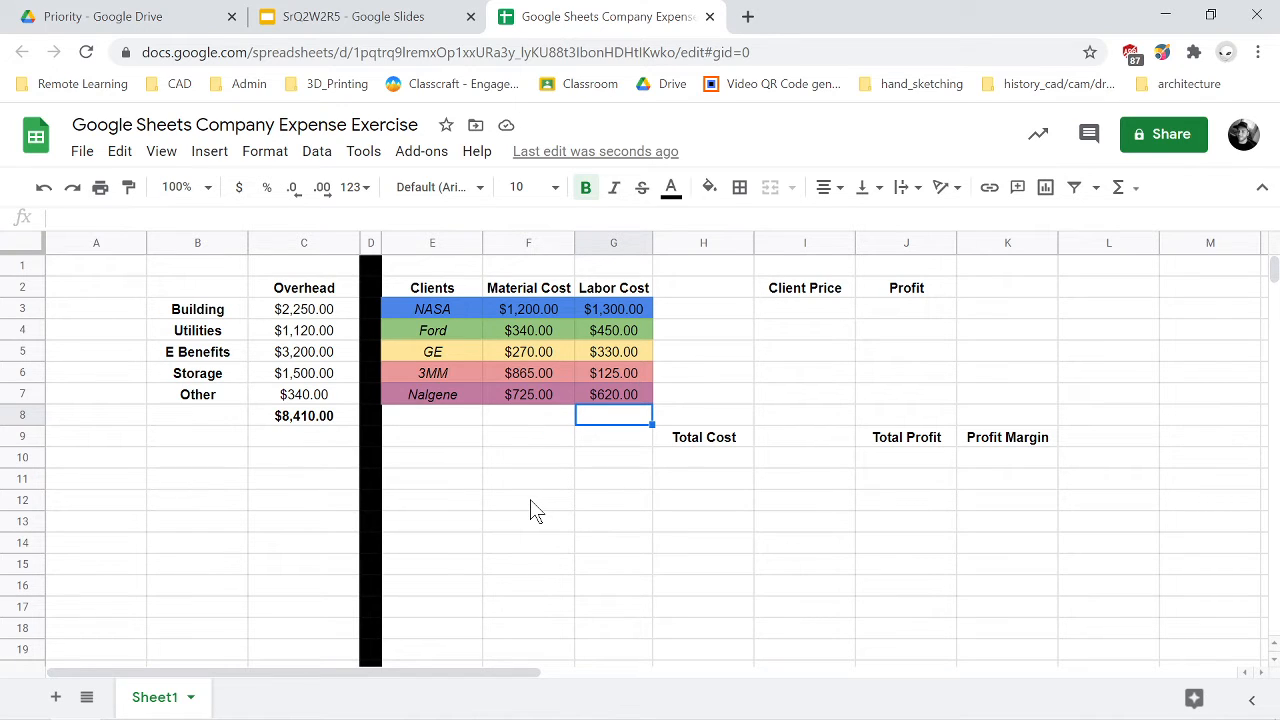
pyautogui.press('Left')
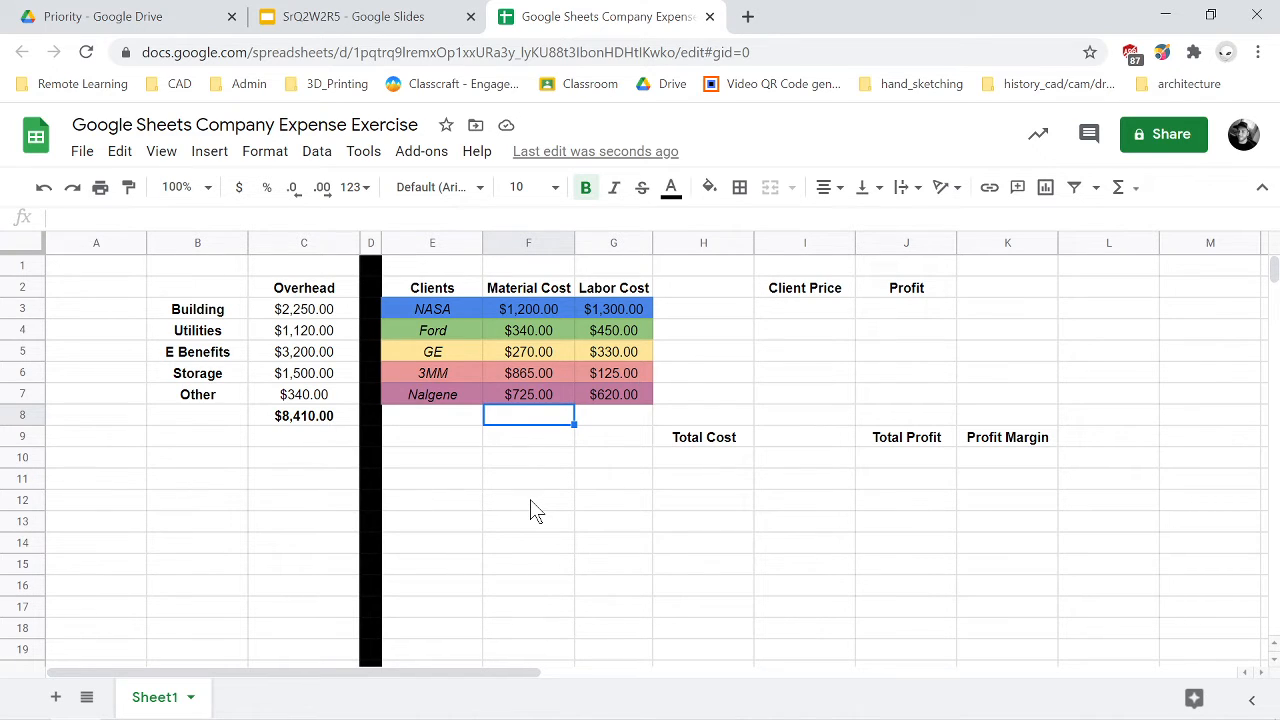
pyautogui.write('=')
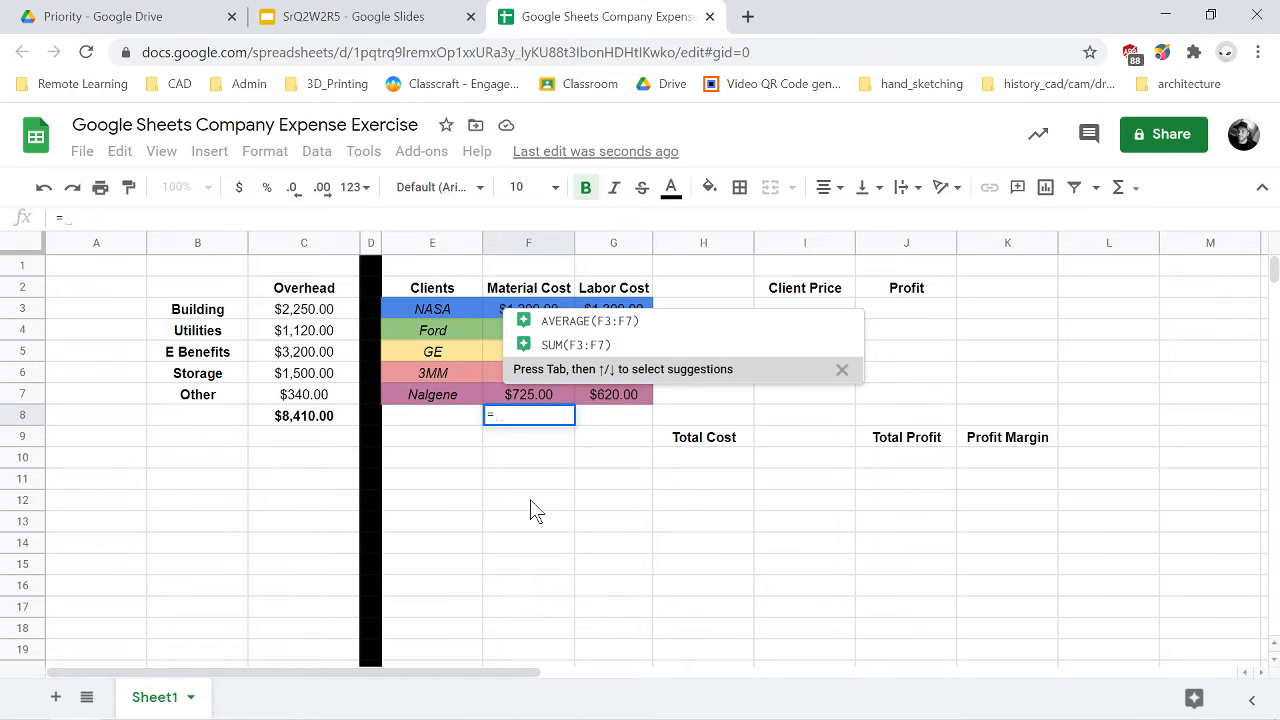
pyautogui.write('sum(')
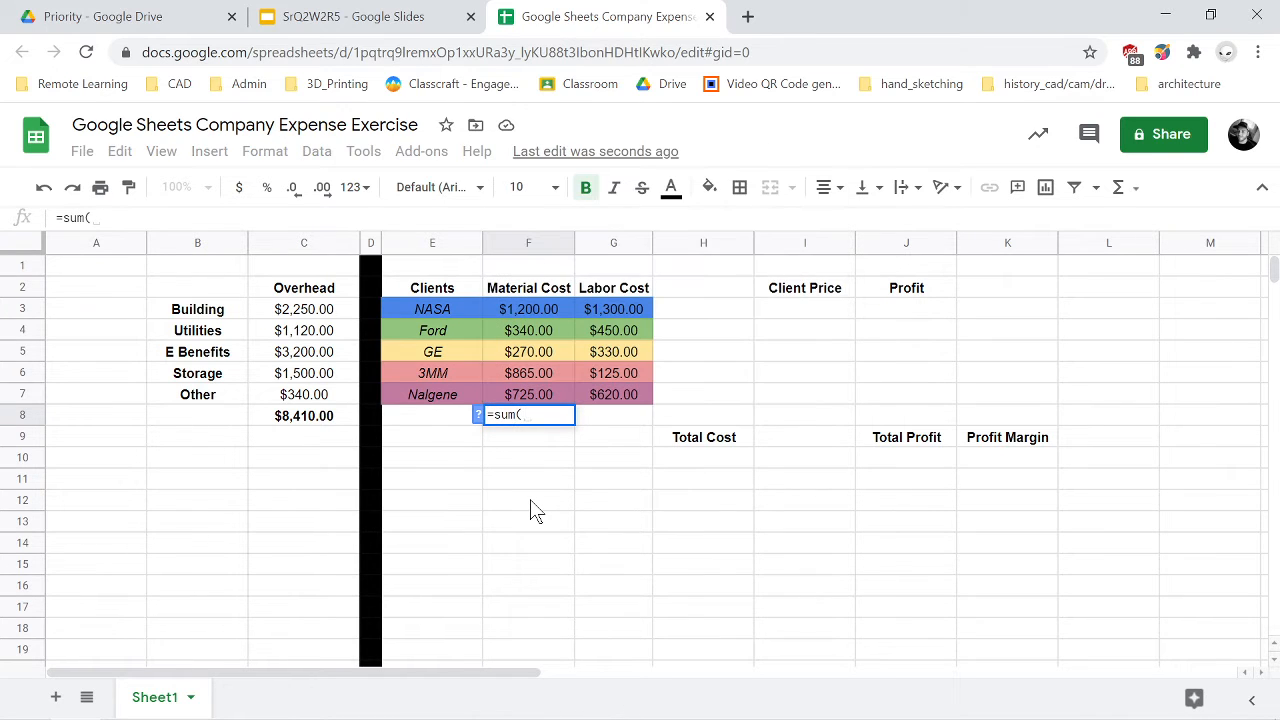
pyautogui.press('Up')
pyautogui.press('Up')
pyautogui.press('Up')
pyautogui.press('Up')
pyautogui.press('Up')
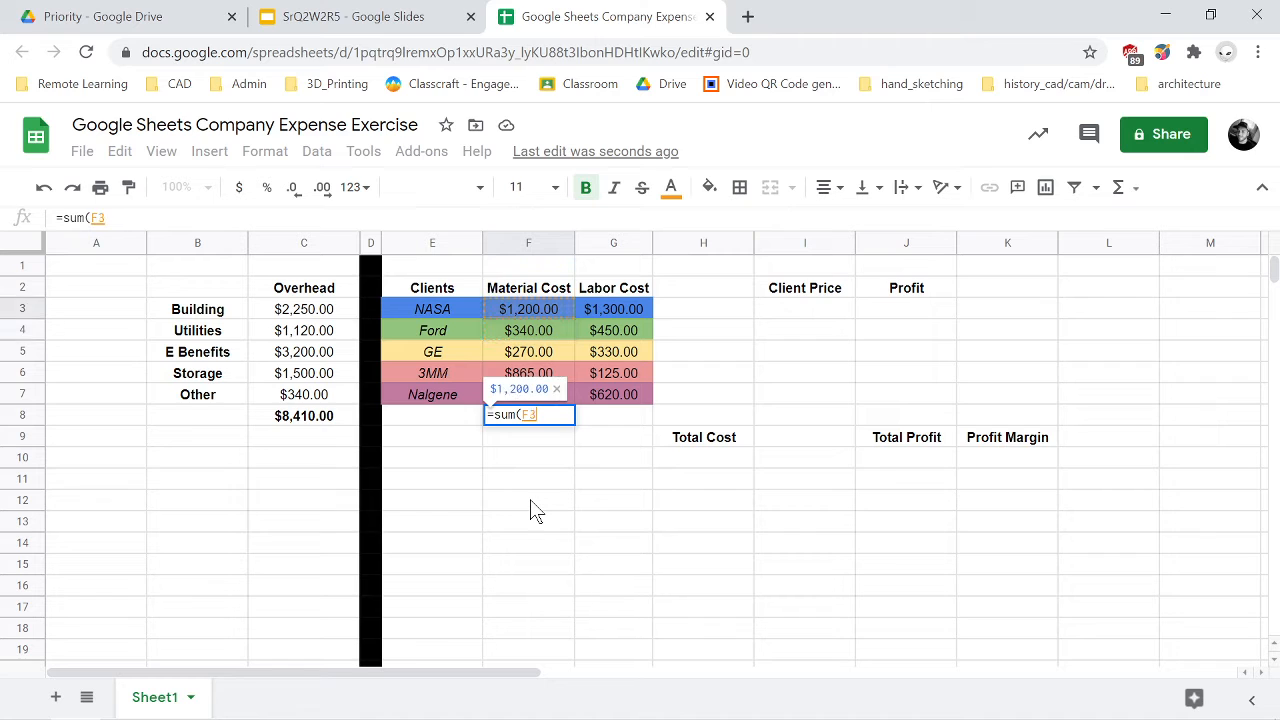
pyautogui.hotkey('shift', 'Down')
pyautogui.hotkey('shift', 'Down')
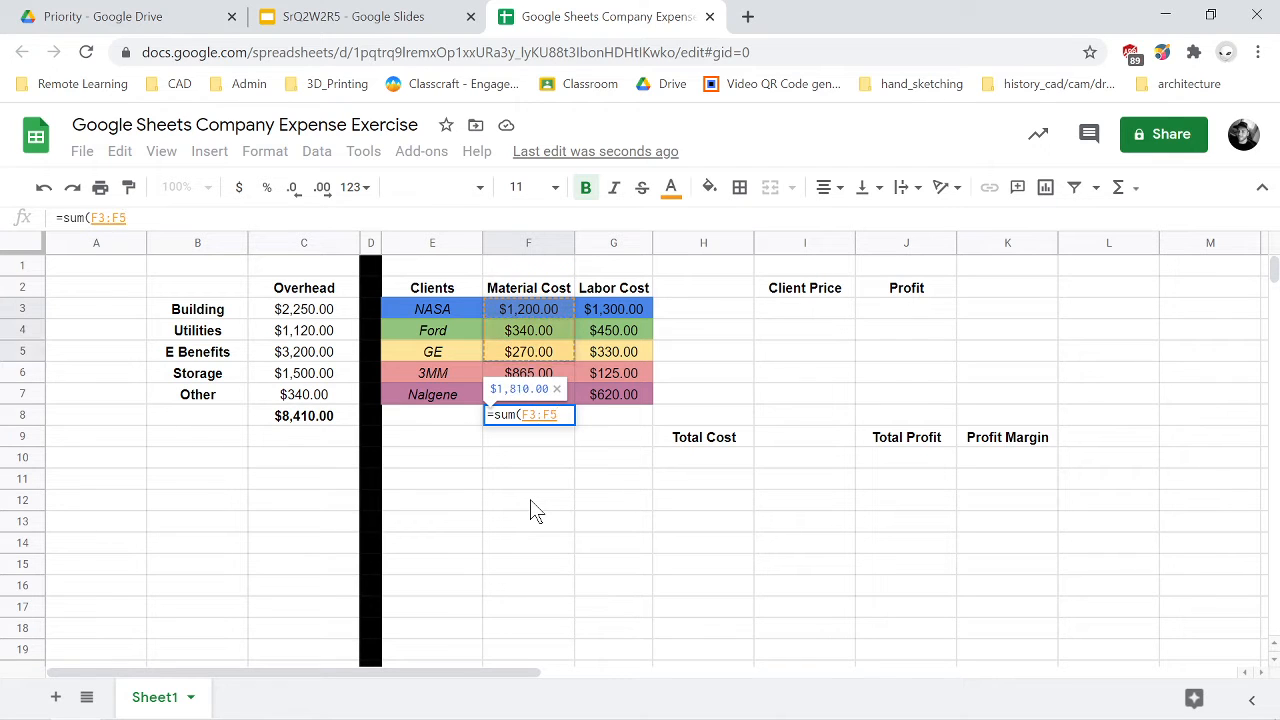
pyautogui.hotkey('shift', 'Down')
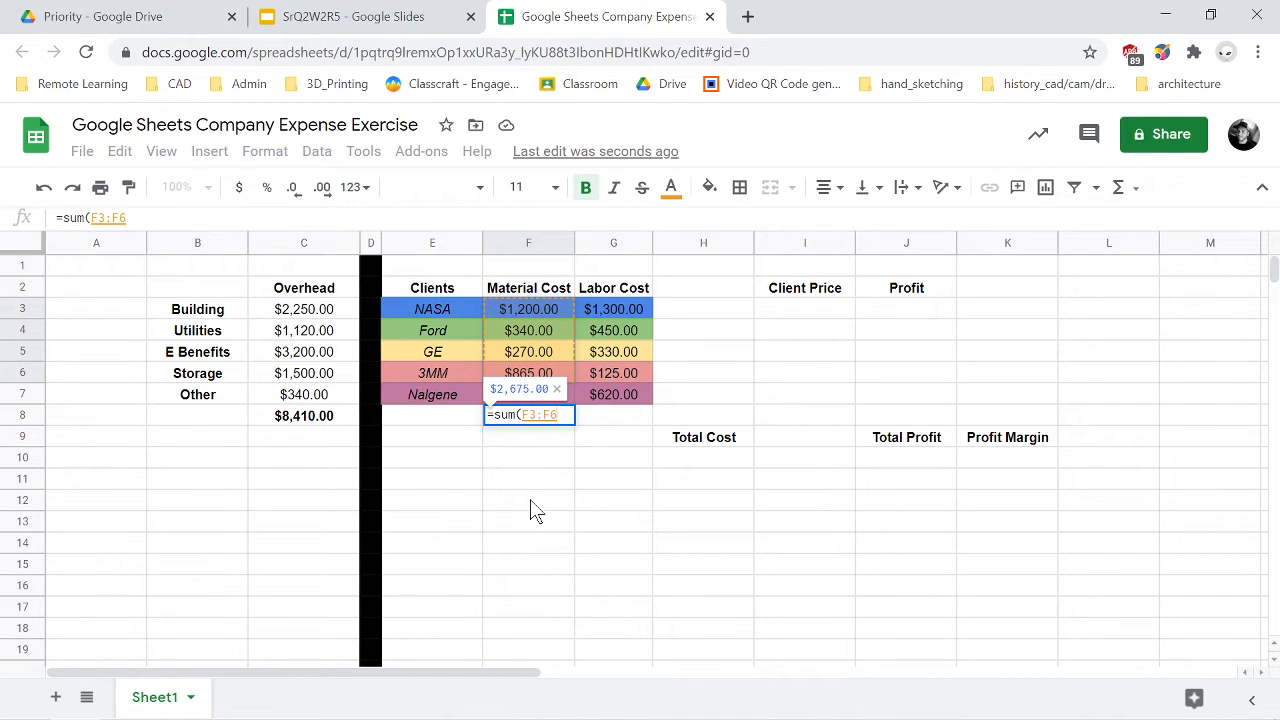
pyautogui.hotkey('shift', 'Down')
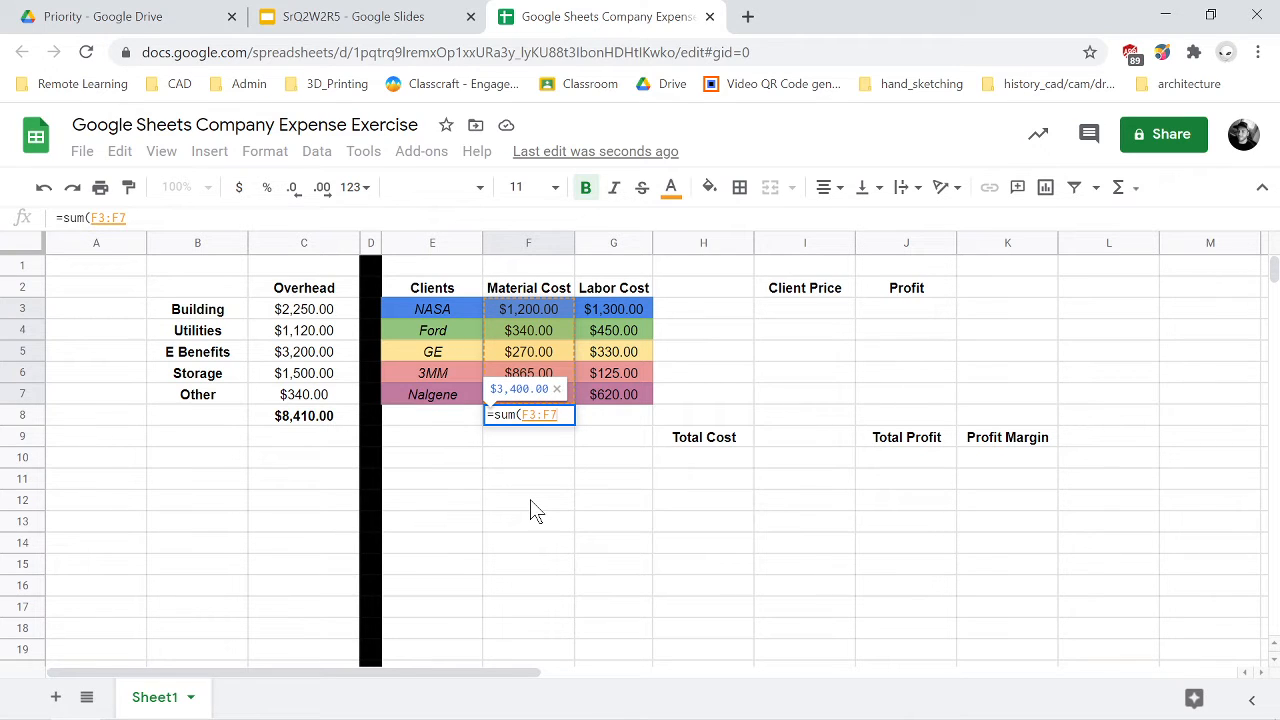
pyautogui.write(')')
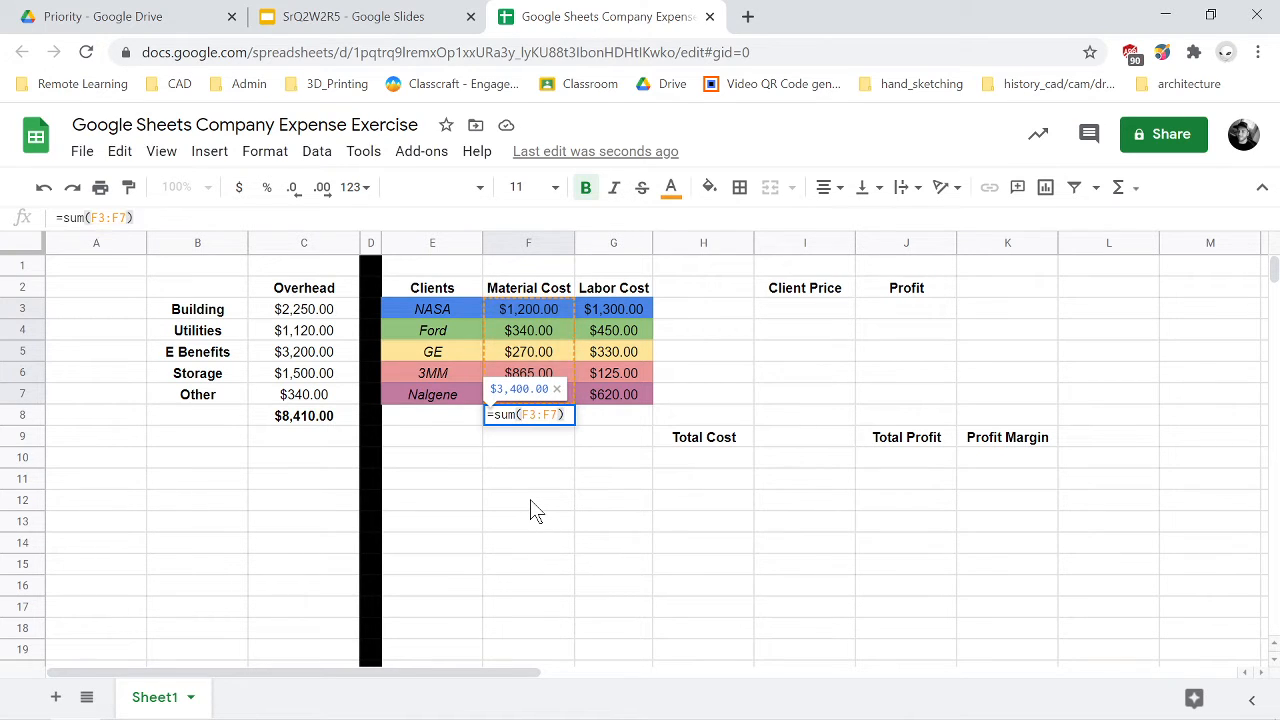
pyautogui.press('Return')
# Total the clients' labor costs in cell G8 with the formula =sum(G3:G7).
pyautogui.press('Up')
pyautogui.press('Right')
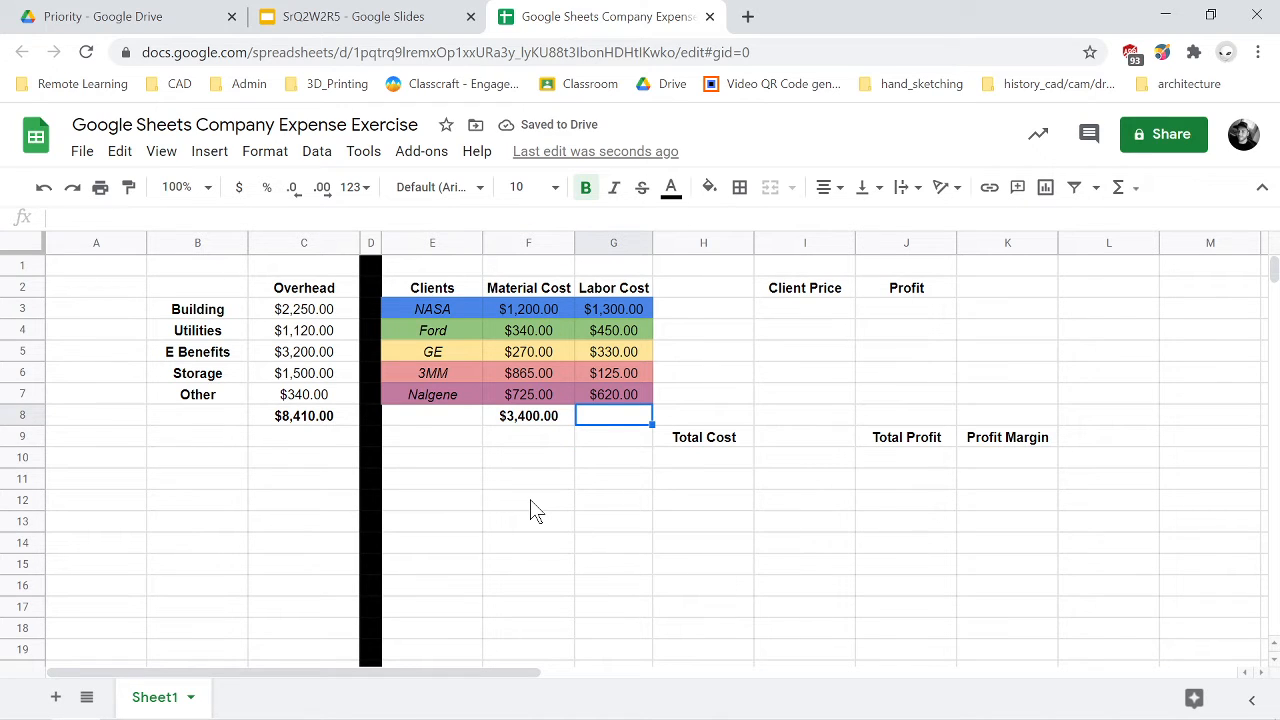
pyautogui.write('=sum(')
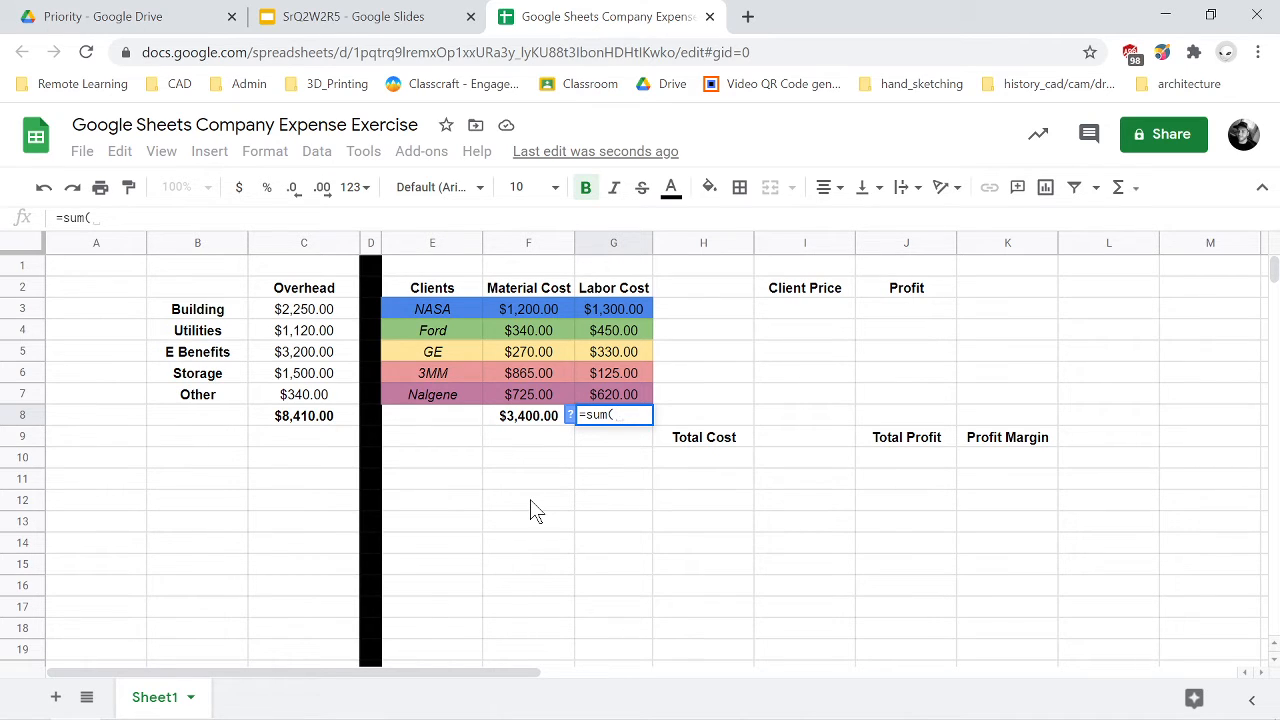
pyautogui.write('G3')
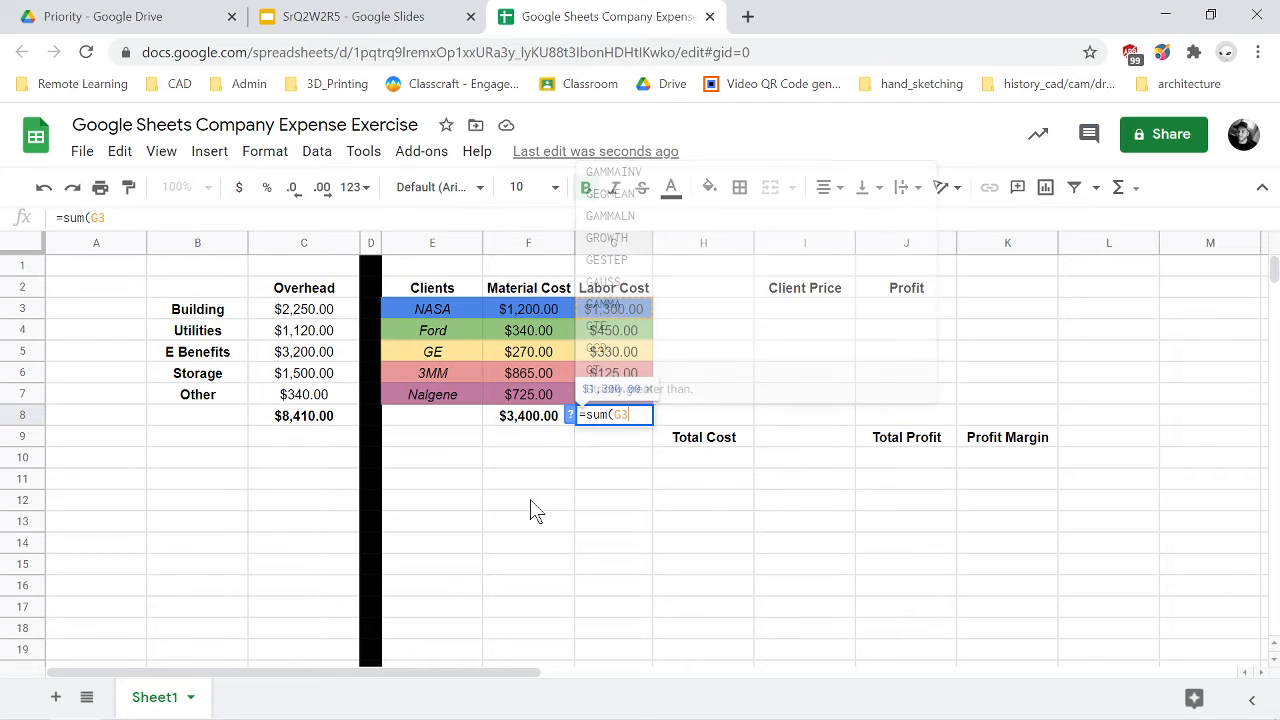
pyautogui.write(':')
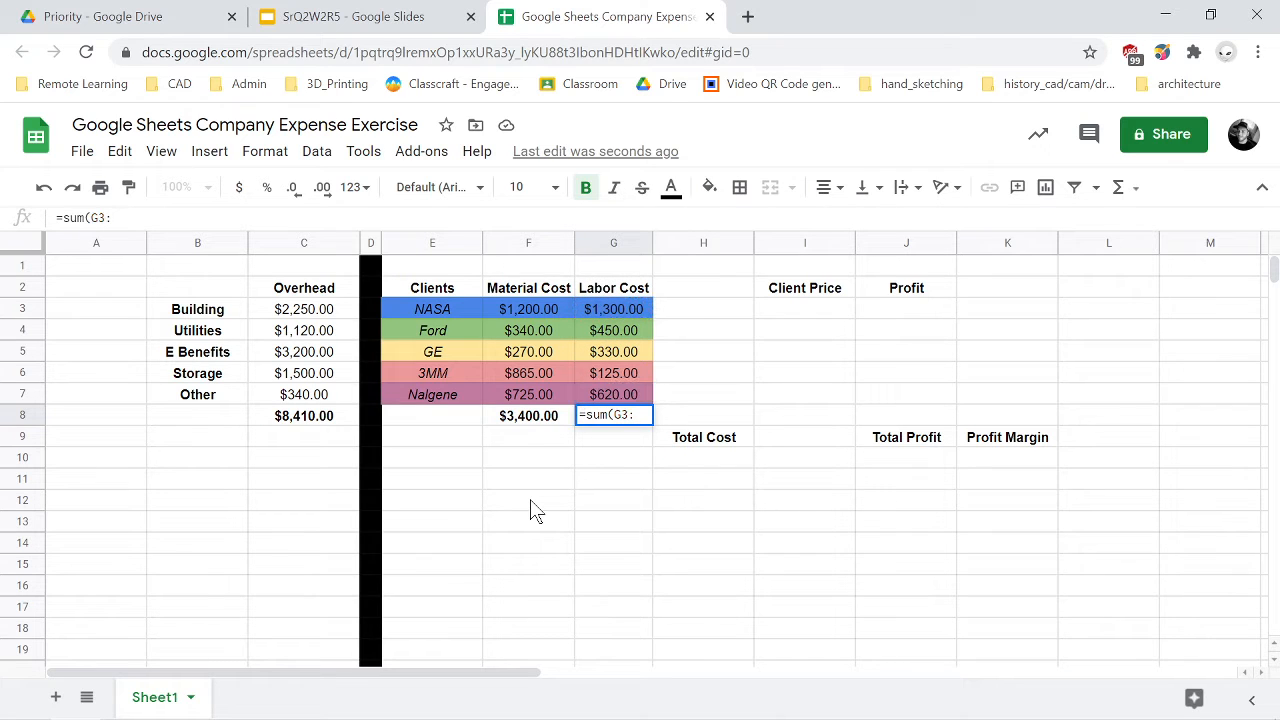
pyautogui.write('G7)')
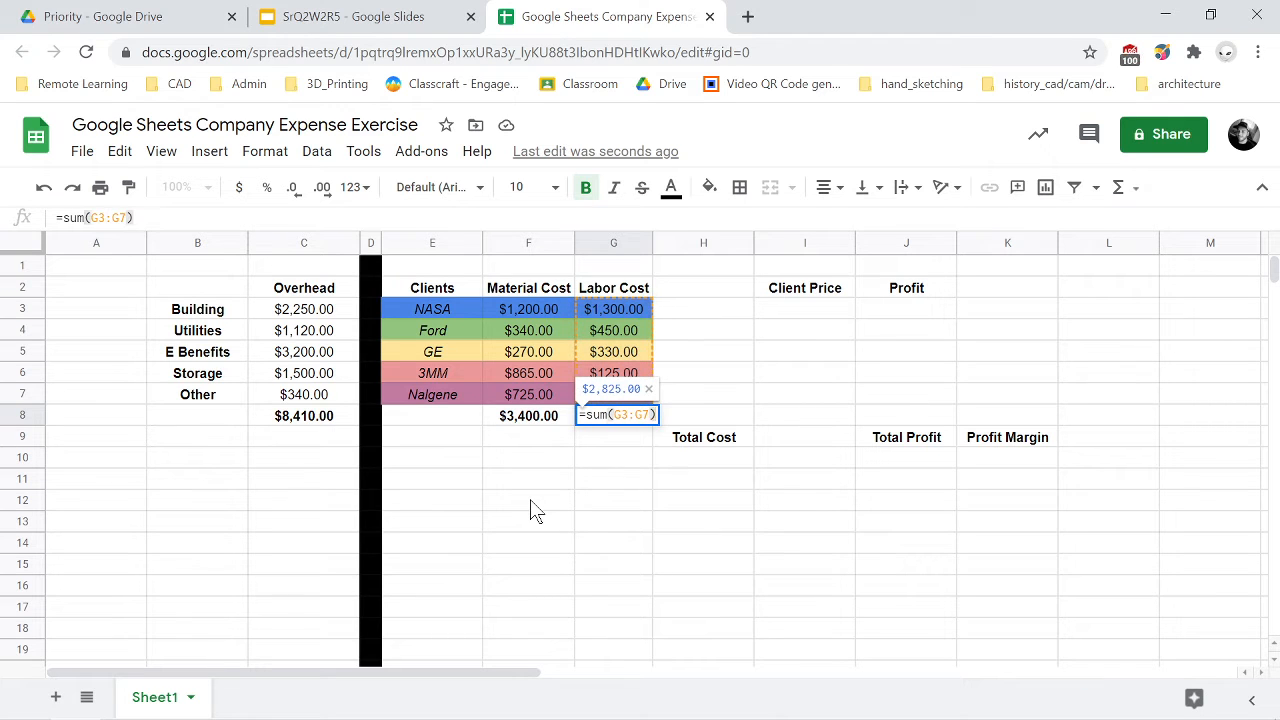
pyautogui.press('Return')
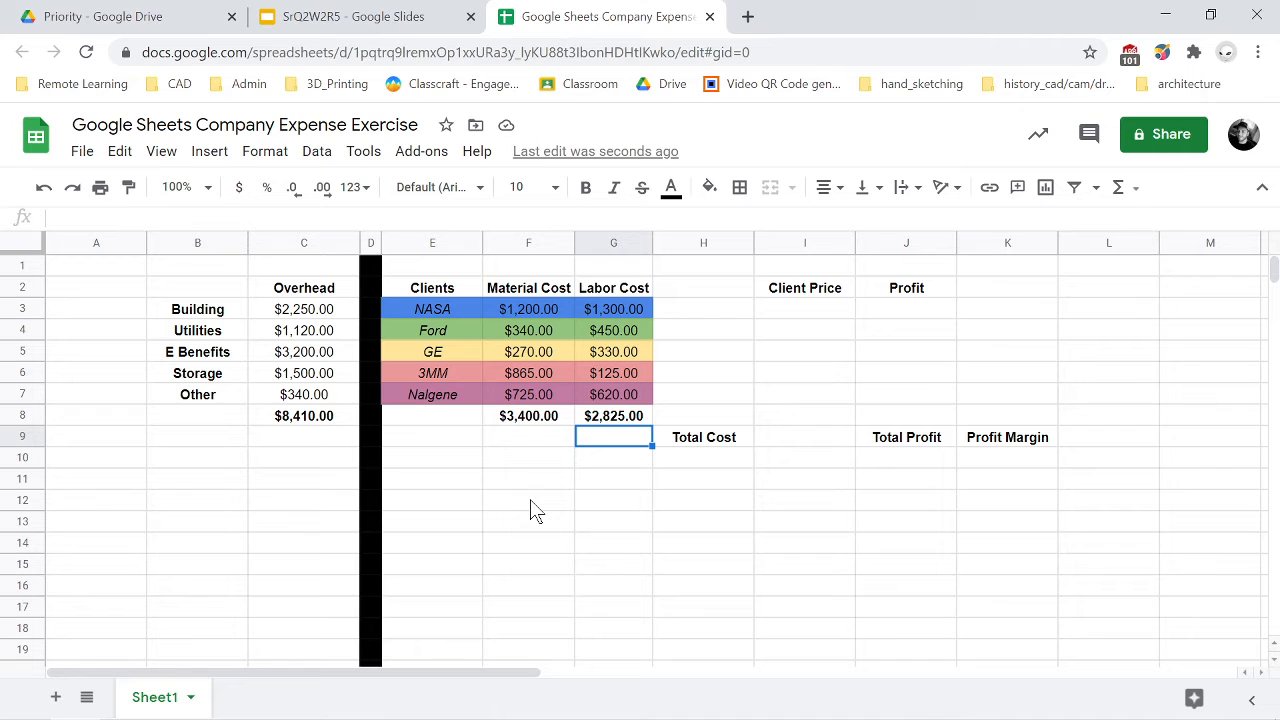
# Review the total formulas in F8, C8 and G8 and the empty Total Cost cell H10.
pyautogui.press('Up')
pyautogui.press('Left')
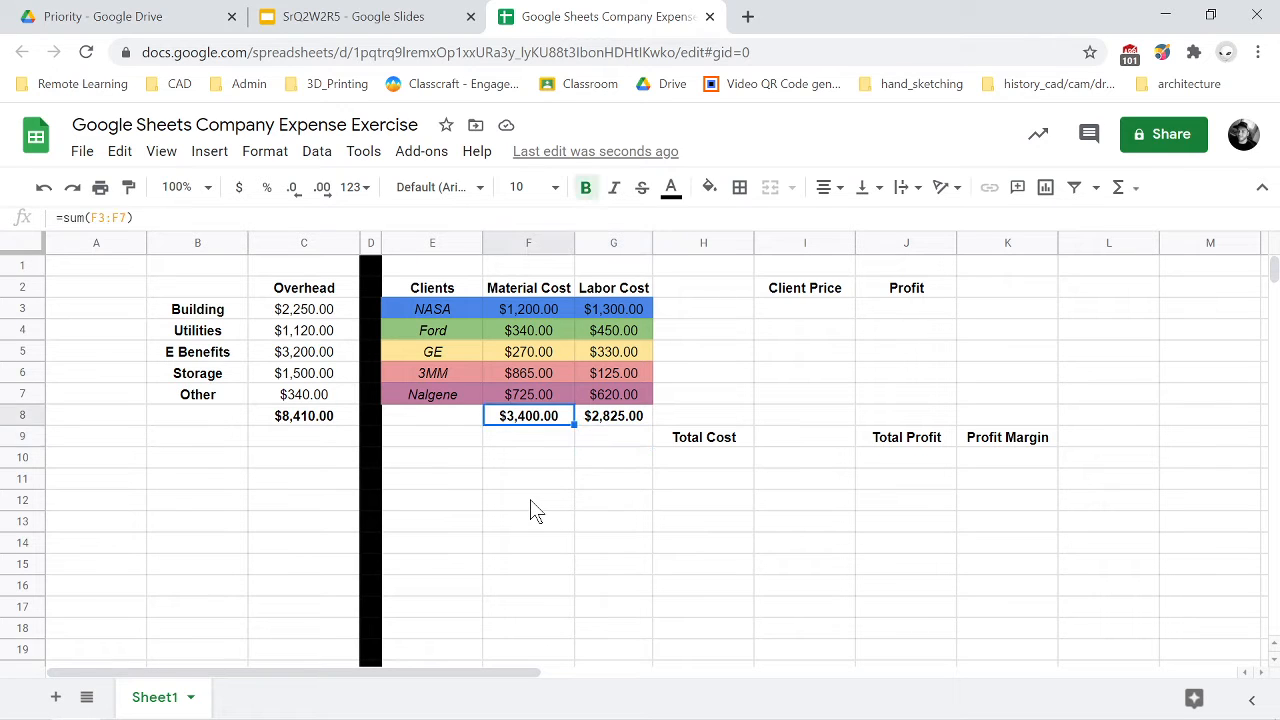
pyautogui.press('Left')
pyautogui.press('Left')
pyautogui.press('Left')
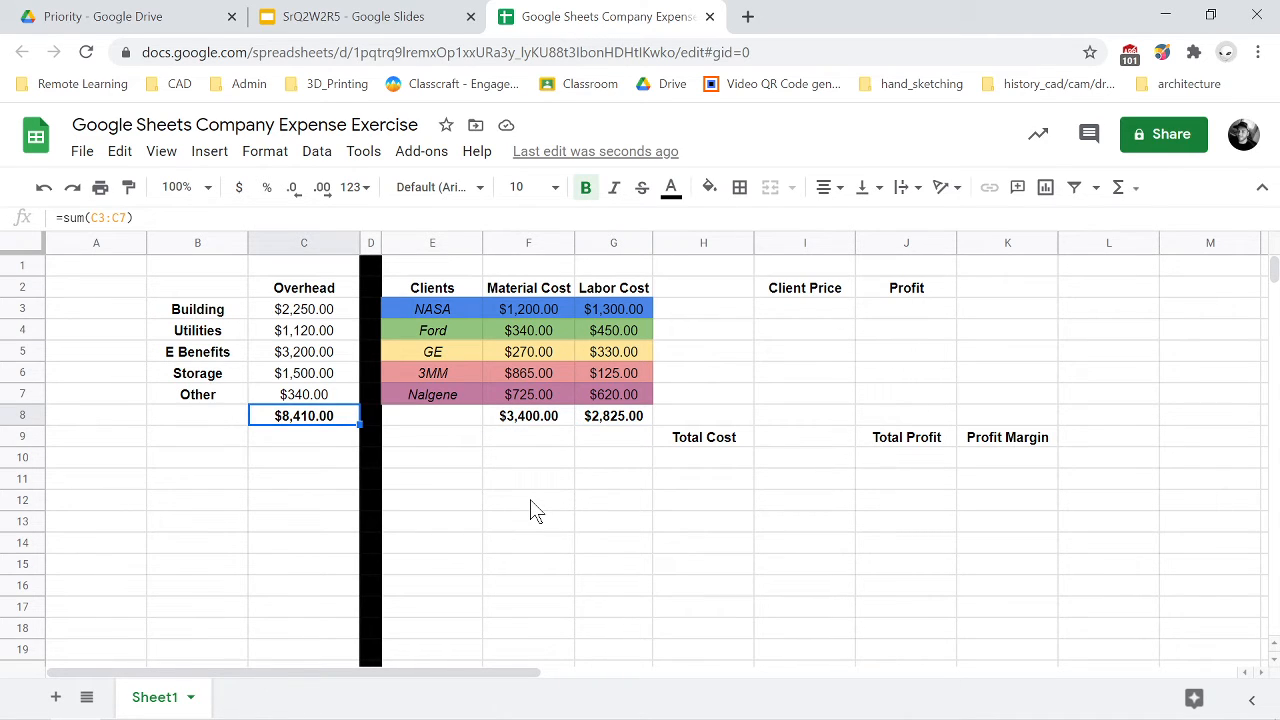
pyautogui.press('Right')
pyautogui.press('Right')
pyautogui.press('Right')
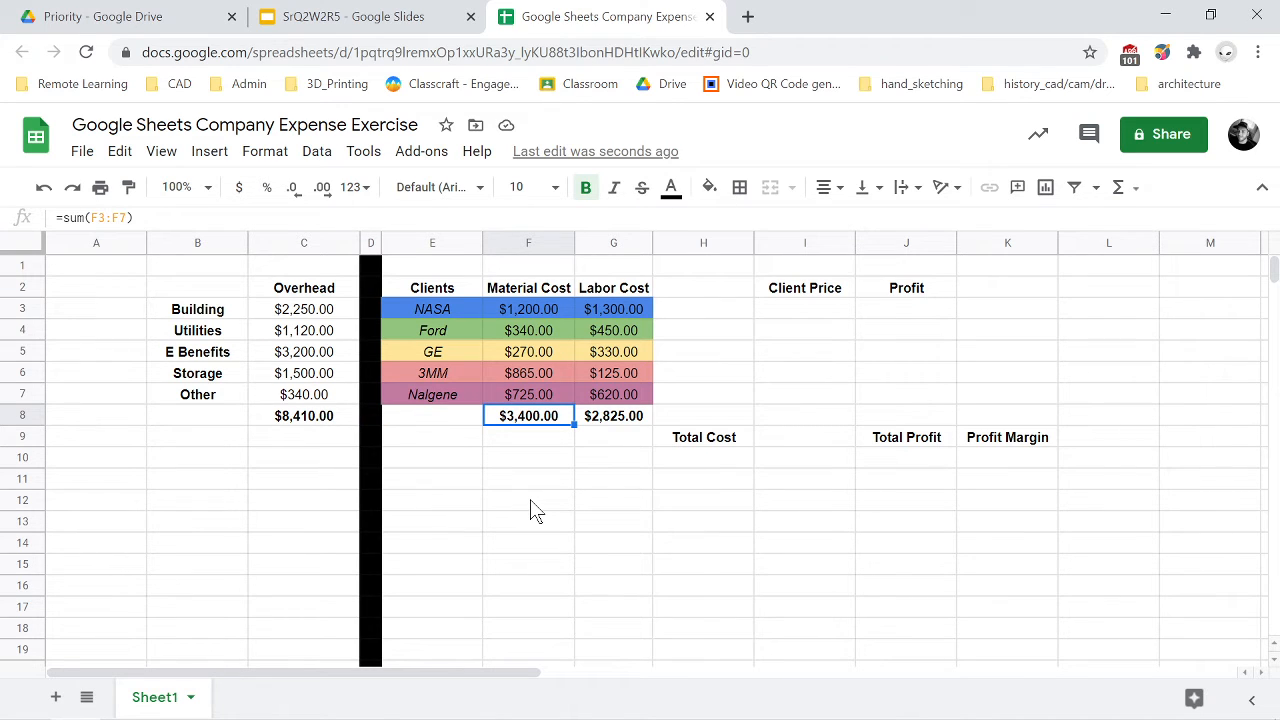
pyautogui.press('Right')
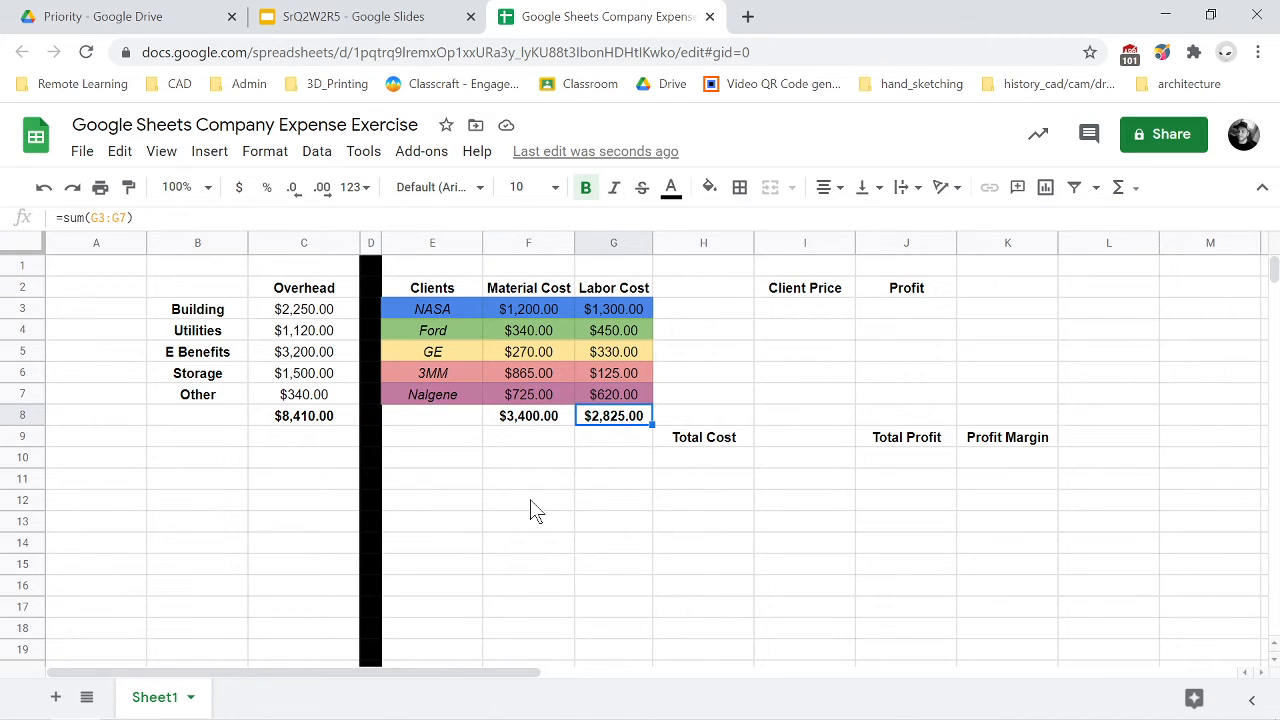
pyautogui.press('Down')
pyautogui.press('Down')
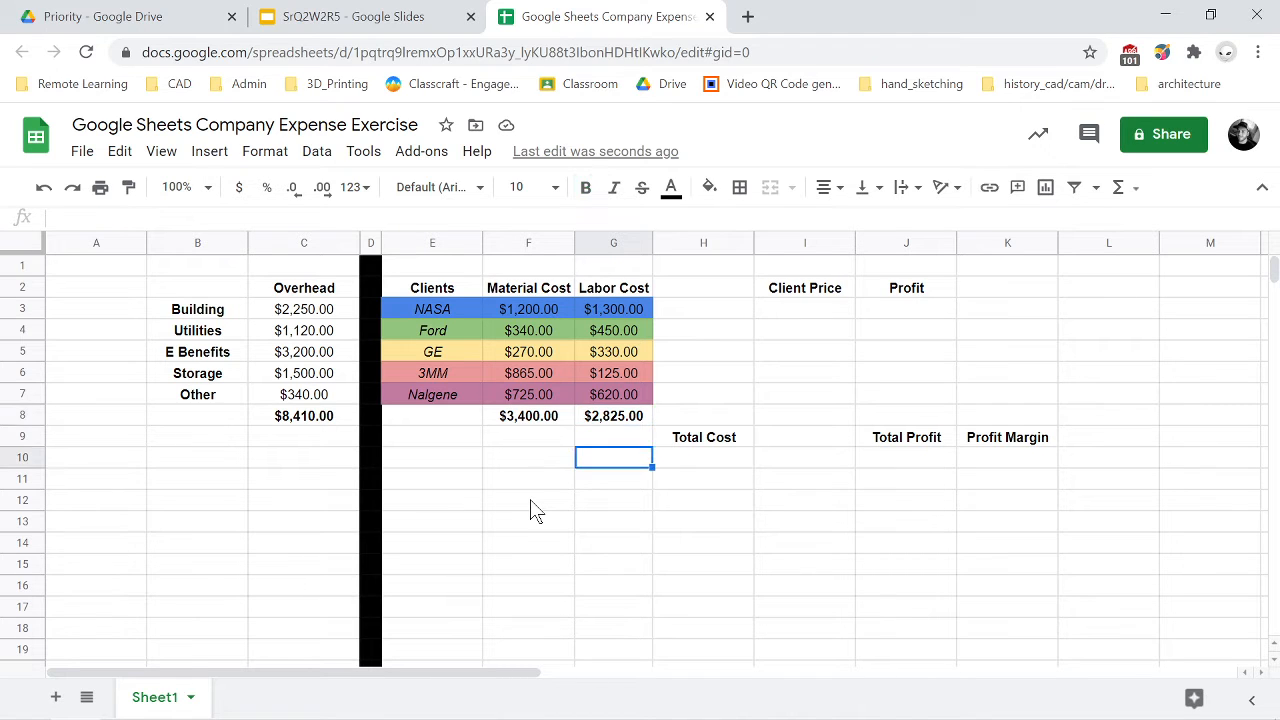
pyautogui.press('Right')
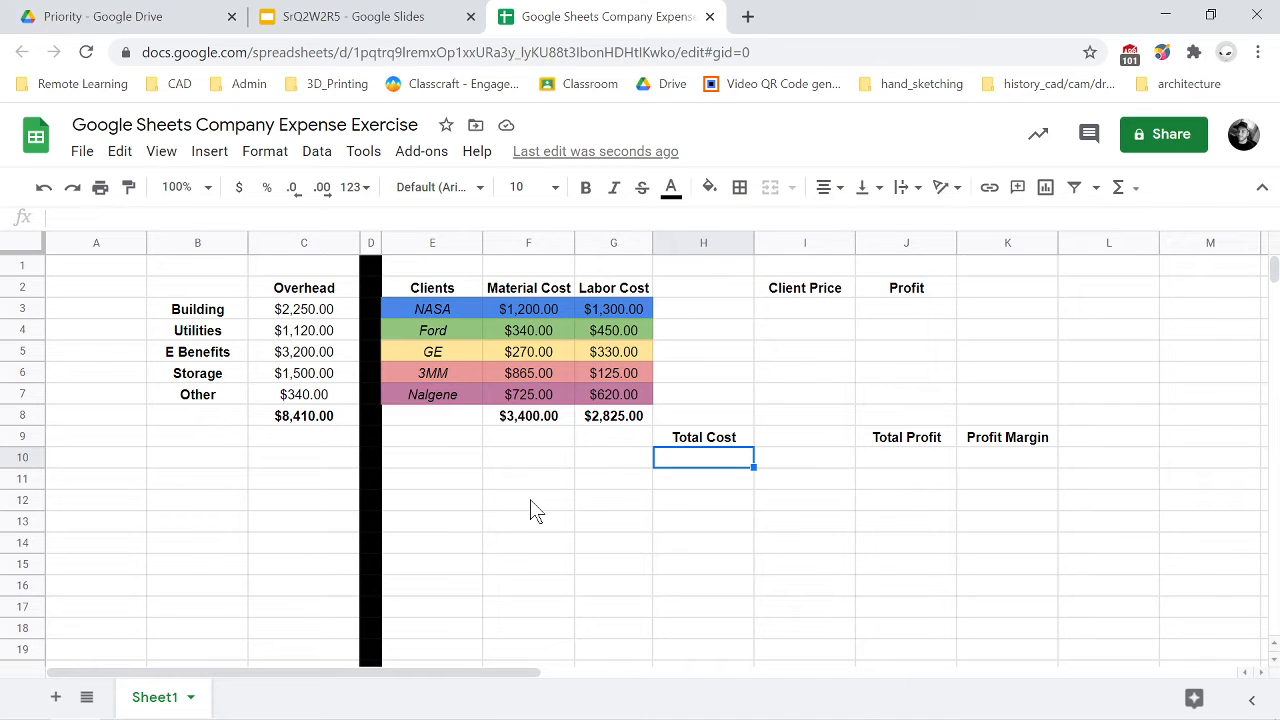
# Look through the individual overhead amounts in C3:C7 and the total formula in C8.
pyautogui.press('Left')
pyautogui.press('Up')
pyautogui.press('Up')
pyautogui.press('Left')
pyautogui.press('Up')
pyautogui.press('Up')
pyautogui.press('Left')
pyautogui.press('Left')
pyautogui.press('Left')
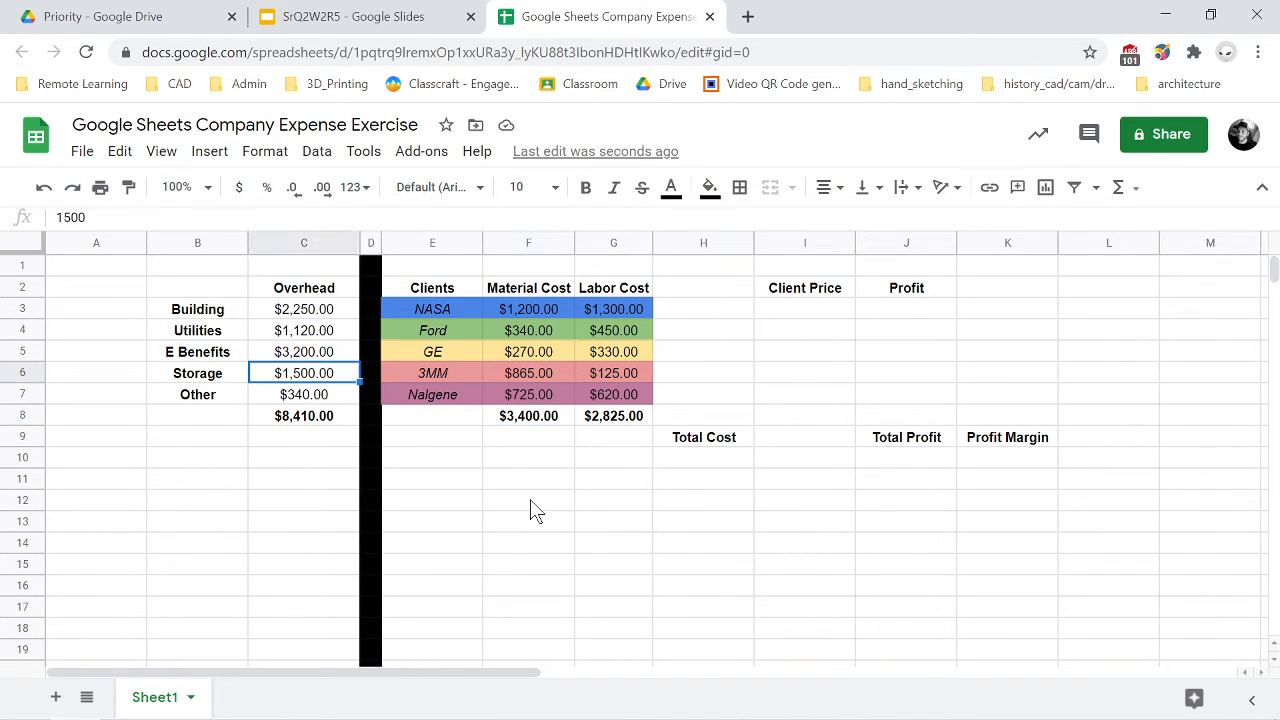
pyautogui.press('Up')
pyautogui.press('Up')
pyautogui.press('Up')
pyautogui.press('Up')
pyautogui.press('Down')
pyautogui.press('Down')
pyautogui.press('Down')
pyautogui.press('Down')
pyautogui.press('Down')
pyautogui.press('Up')
pyautogui.press('Up')
pyautogui.press('Up')
pyautogui.press('Up')
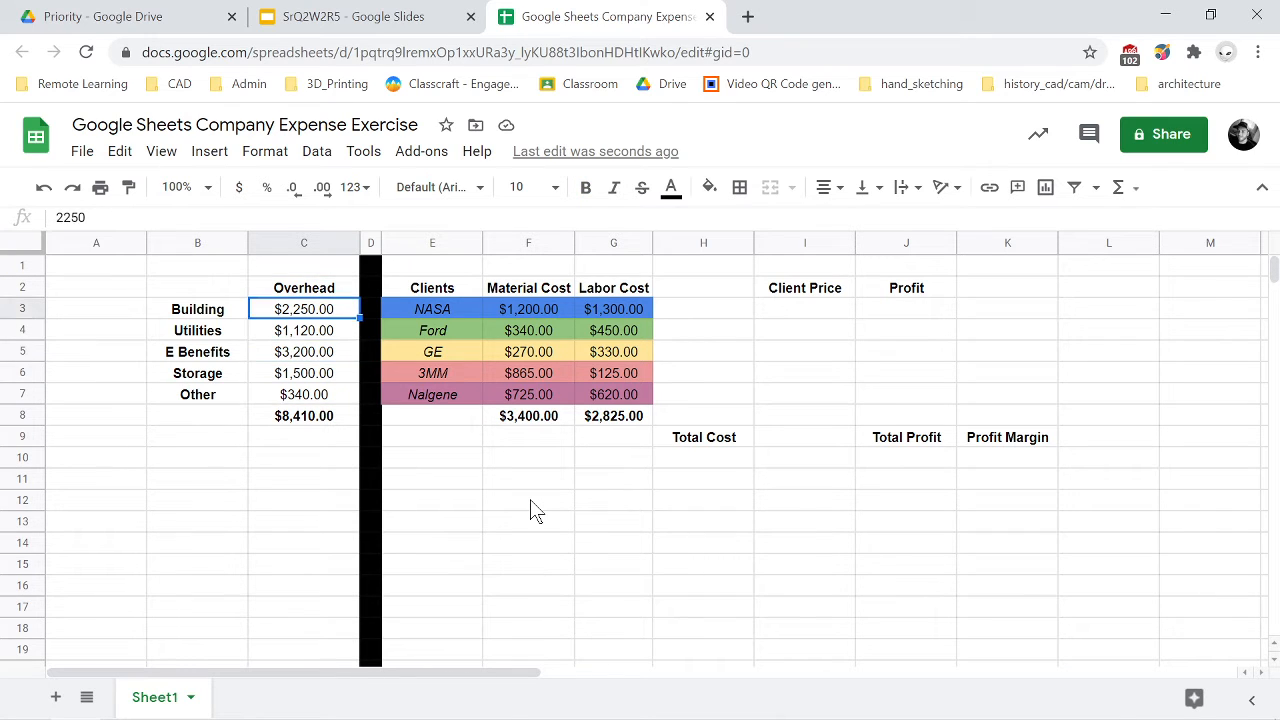
pyautogui.press('Down')
pyautogui.press('Down')
pyautogui.press('Down')
pyautogui.press('Down')
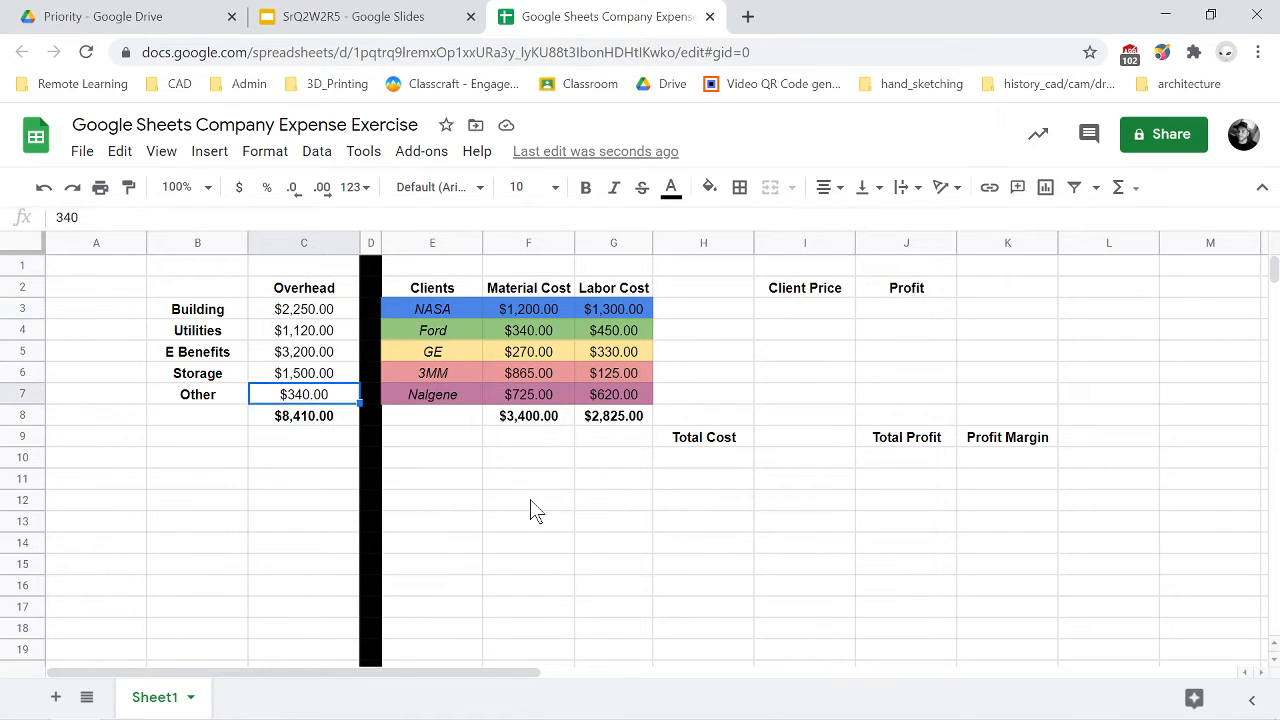
pyautogui.press('Up')
pyautogui.press('Up')
pyautogui.press('Up')
pyautogui.press('Up')
pyautogui.press('Down')
pyautogui.press('Up')
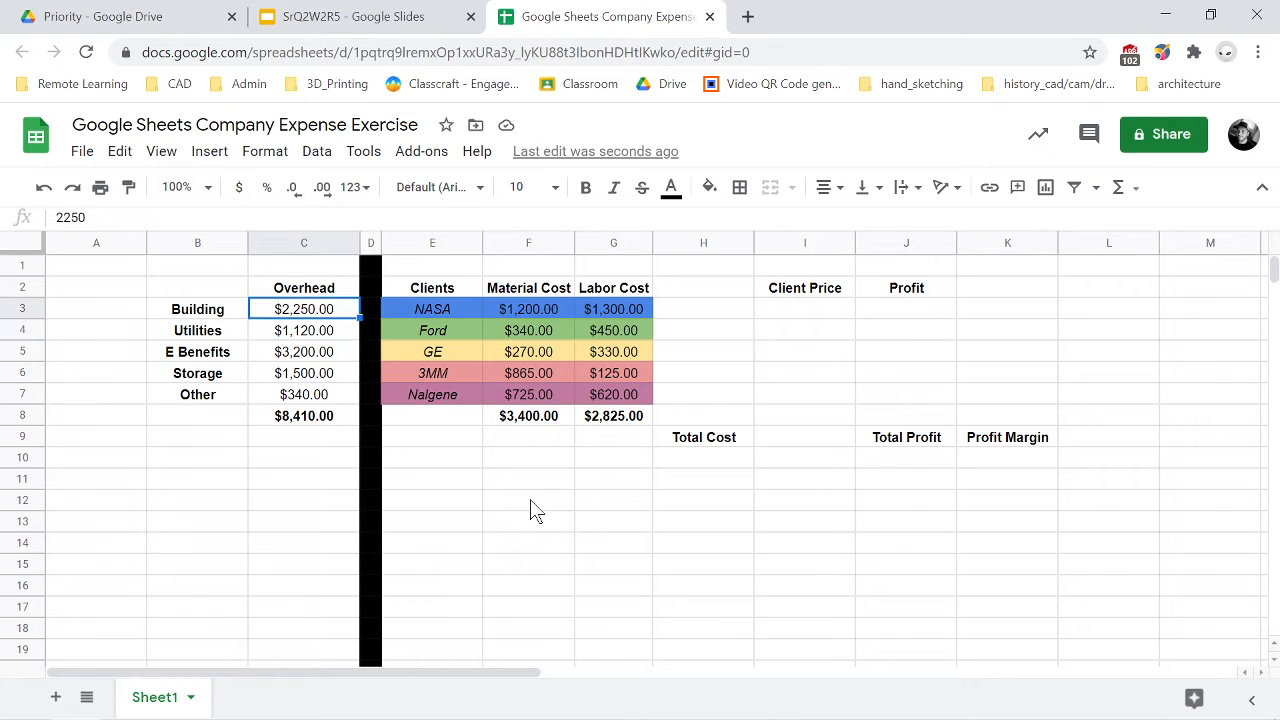
pyautogui.press('Down')
pyautogui.press('Down')
pyautogui.press('Down')
pyautogui.press('Down')
pyautogui.press('Down')
pyautogui.press('Down')
pyautogui.press('Up')
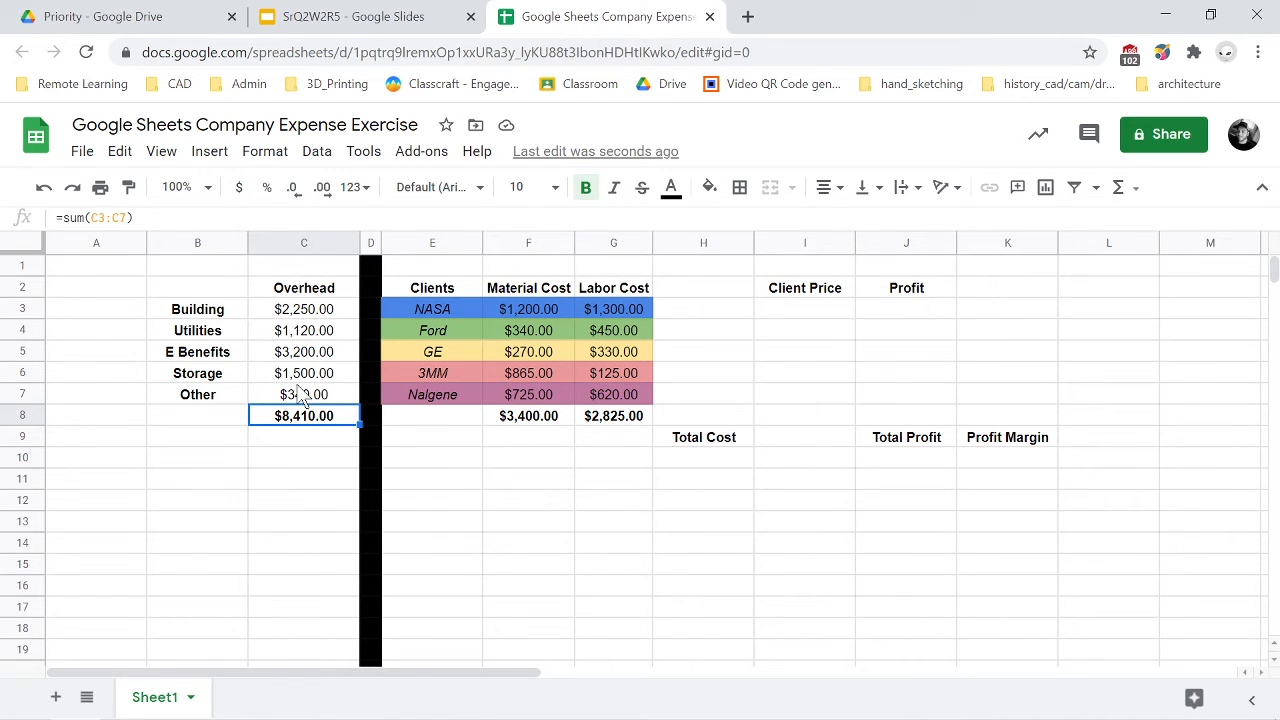
# Set the Utilities amount in C4 to 750 and check the overhead total in C8.
pyautogui.click(316, 337)
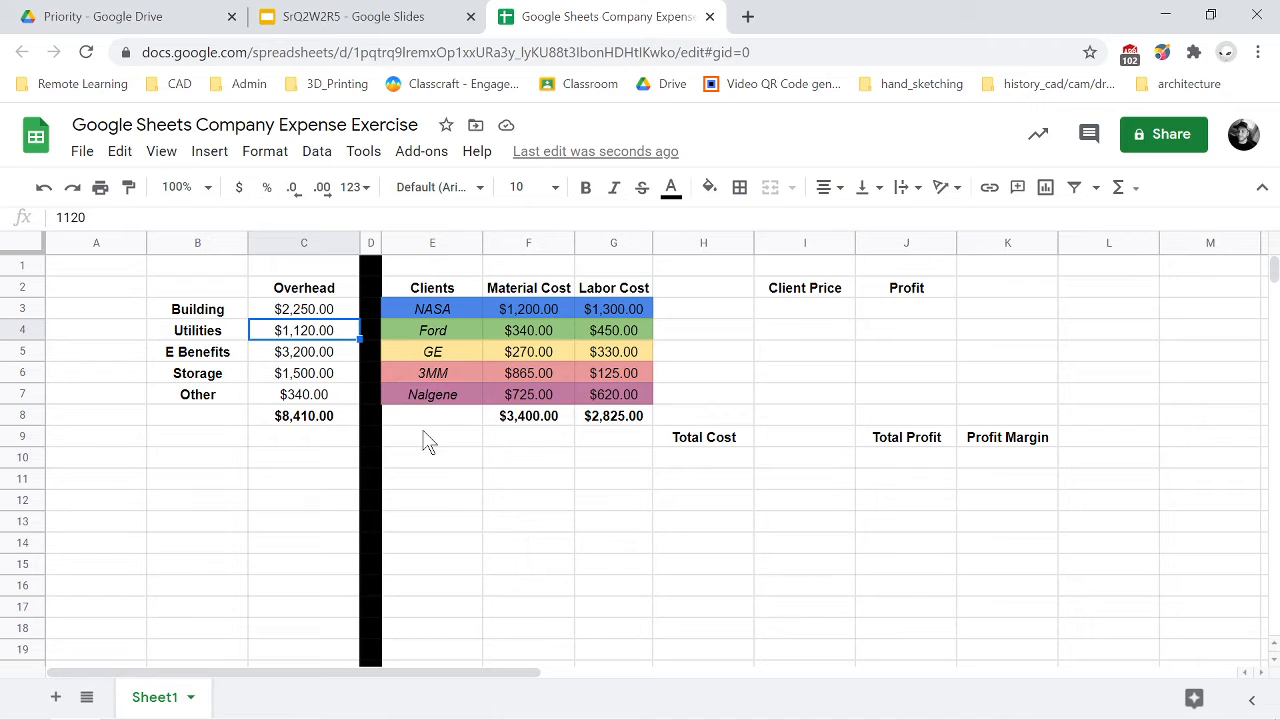
pyautogui.write('750')
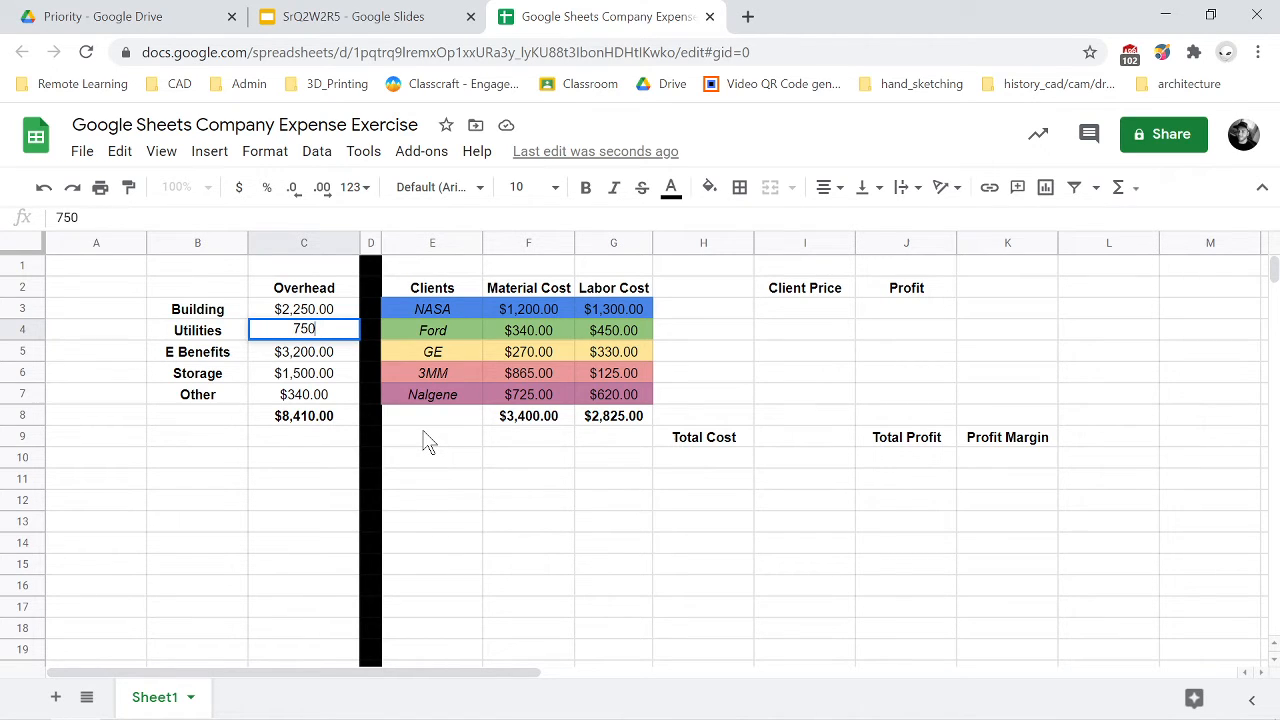
pyautogui.press('Return')
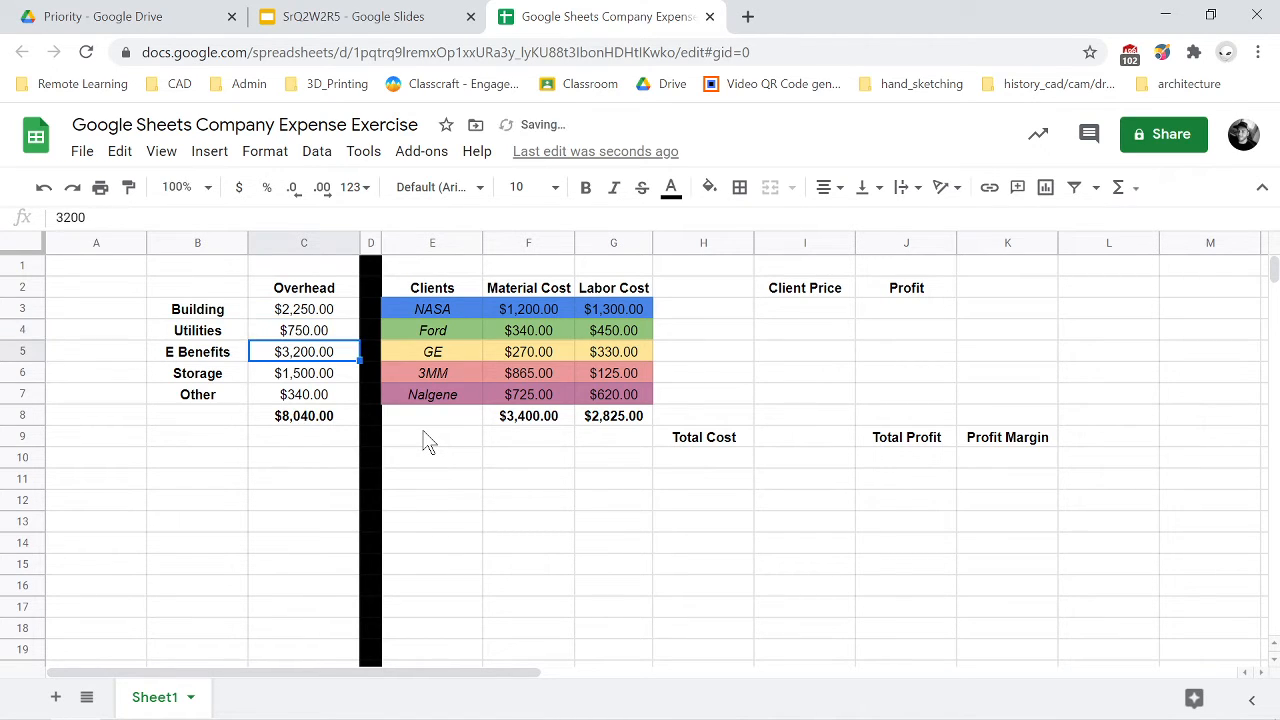
pyautogui.press('Down')
pyautogui.press('Down')
pyautogui.press('Down')
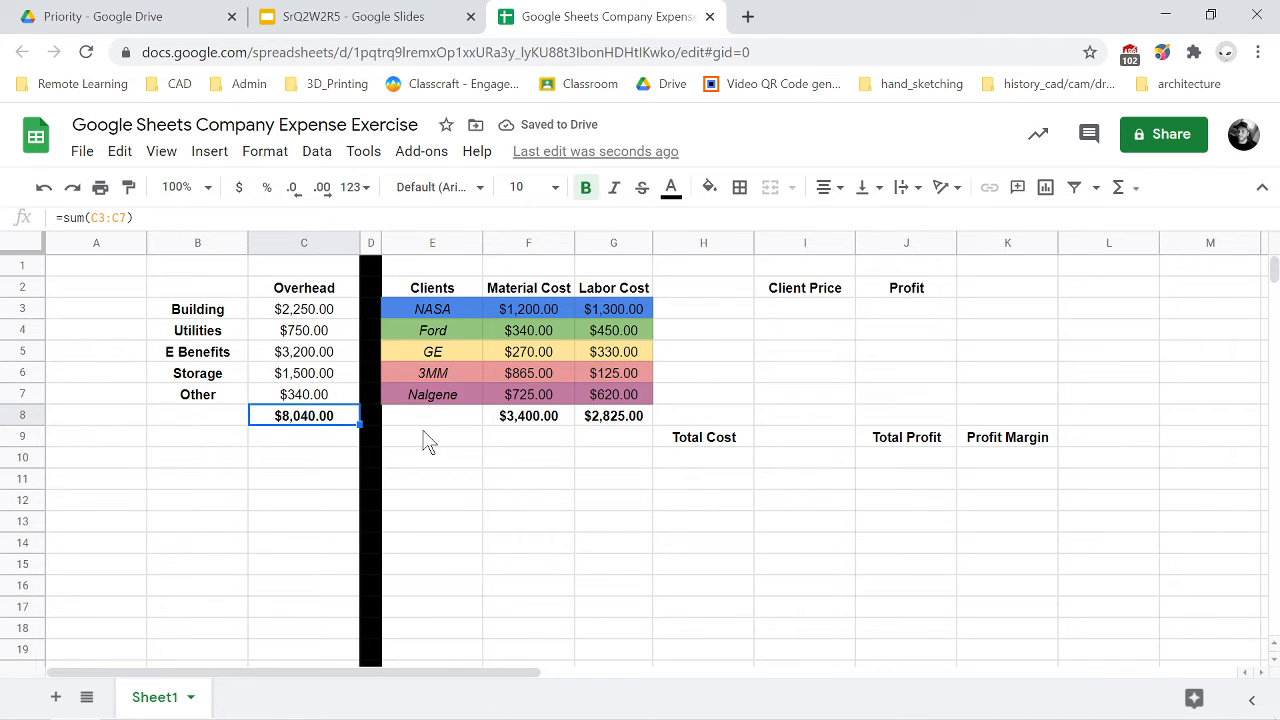
# Undo the last change to the Utilities amount in C4.
pyautogui.press('Up')
pyautogui.press('Up')
pyautogui.press('Up')
pyautogui.press('Up')
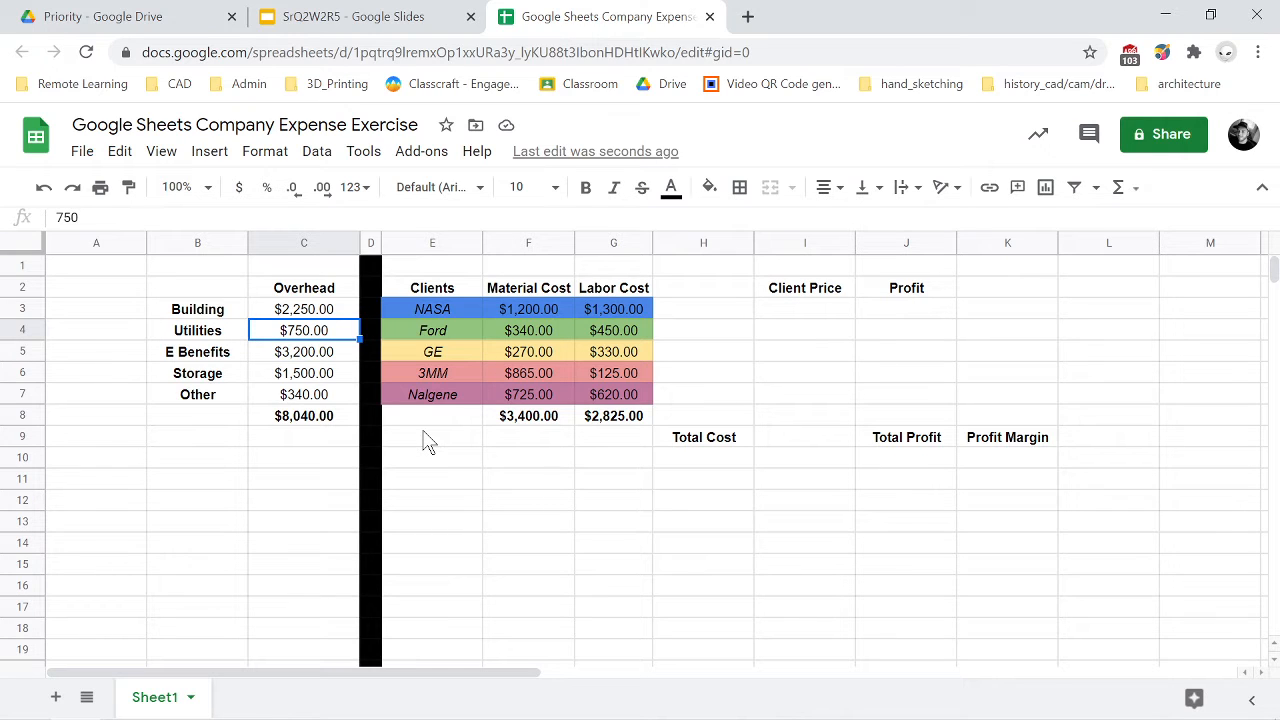
pyautogui.hotkey('ctrl', 'z')
# Review the Nalgene material cost in F7 and the labor cost total formula in G8.
pyautogui.press('Down')
pyautogui.press('Down')
pyautogui.press('Down')
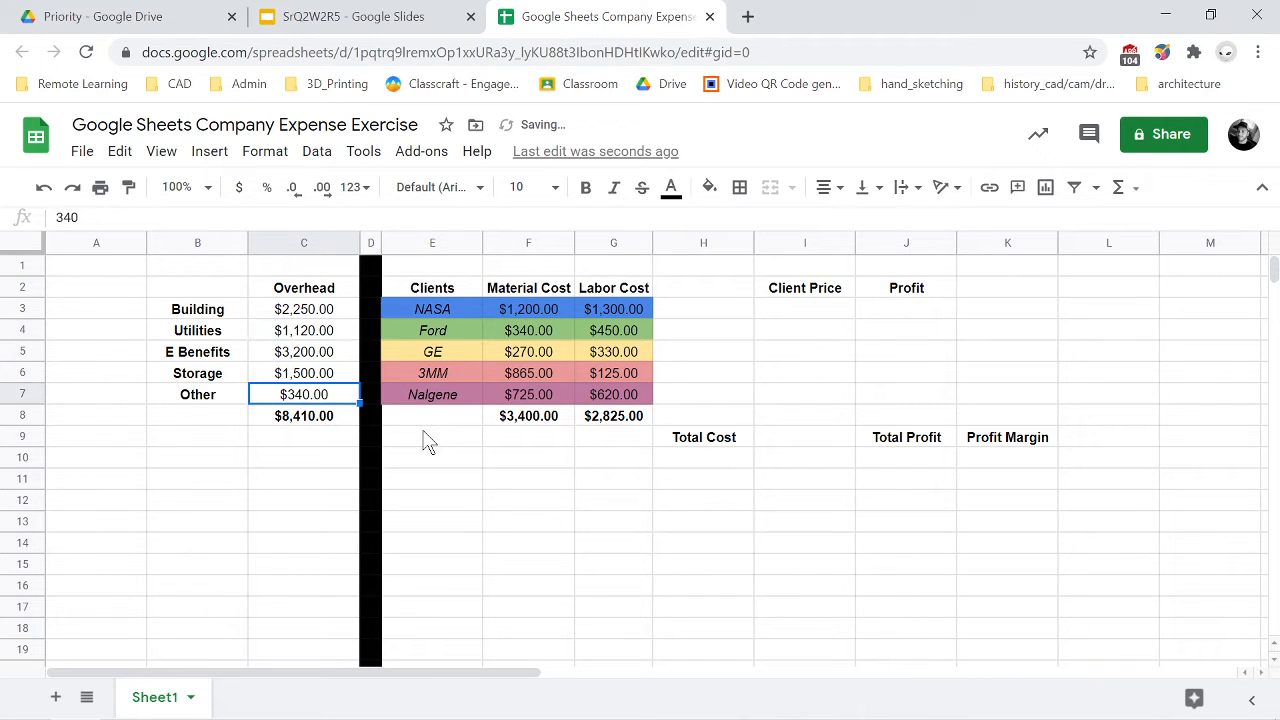
pyautogui.press('Right')
pyautogui.press('Right')
pyautogui.press('Right')
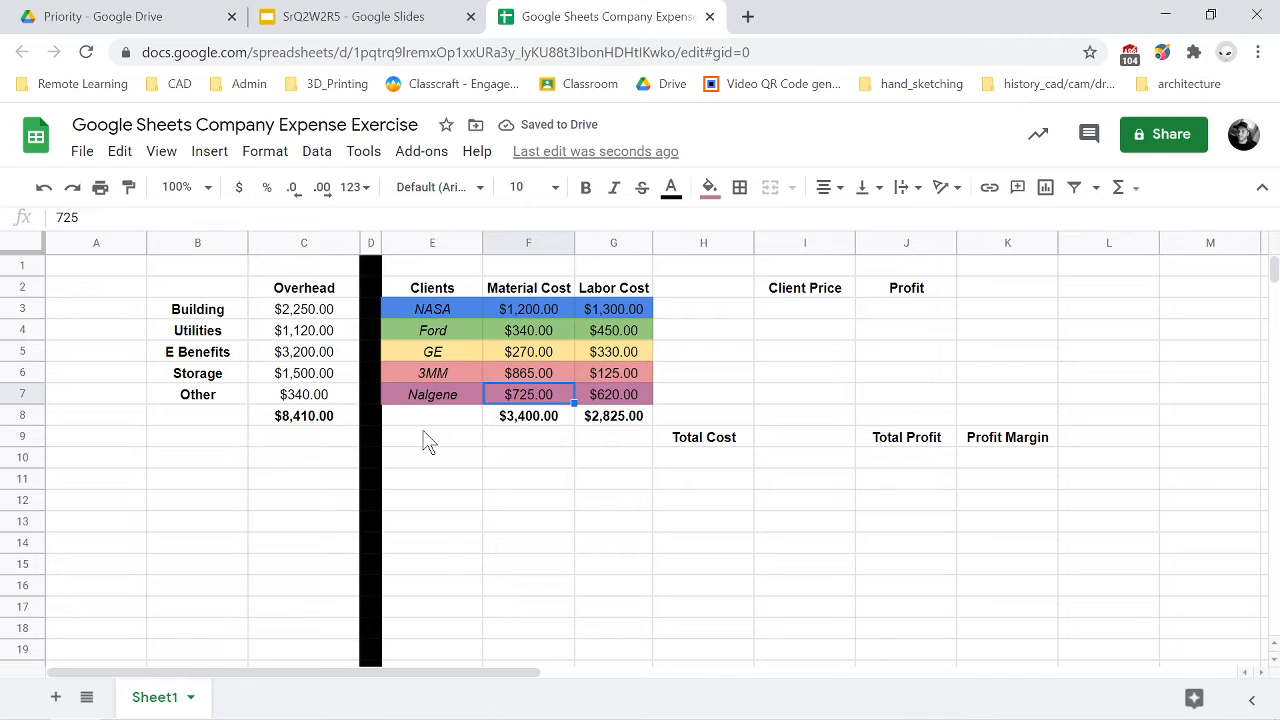
pyautogui.press('Down')
pyautogui.press('Right')
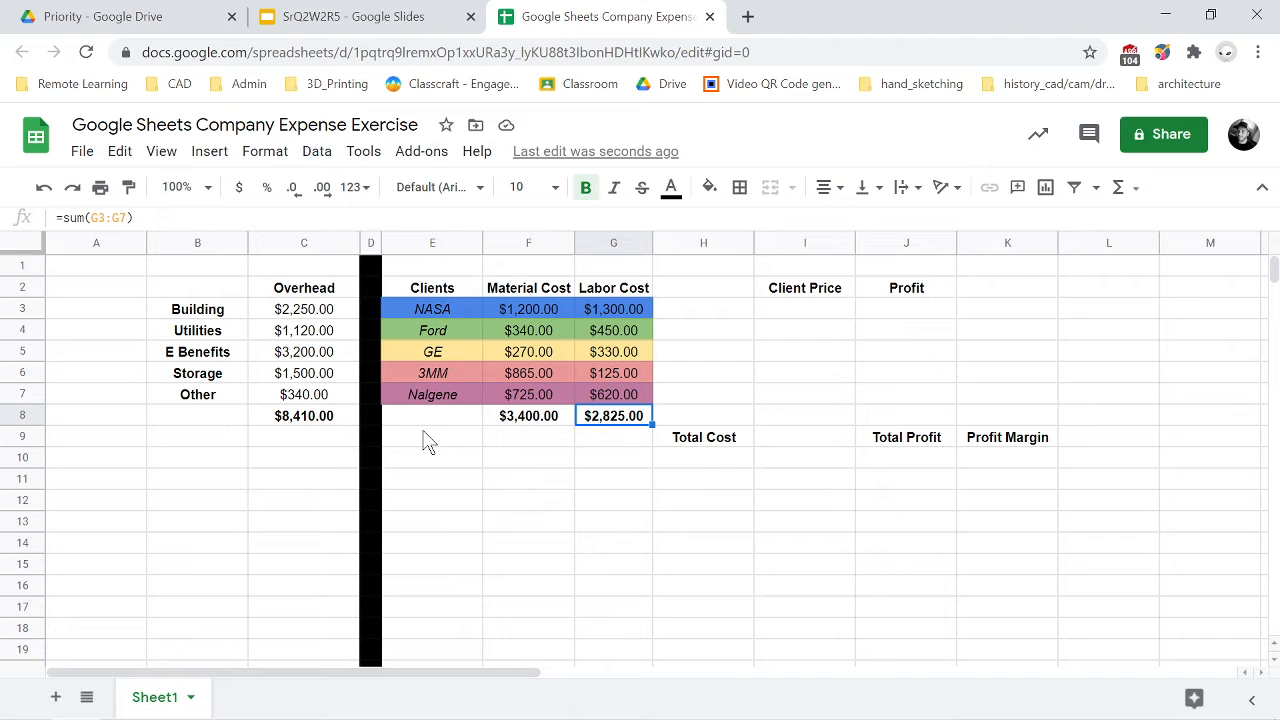
# Start the Total Cost formula in H10 with a reference to the overhead total in C8.
pyautogui.press('Right')
pyautogui.press('Down')
pyautogui.press('Down')
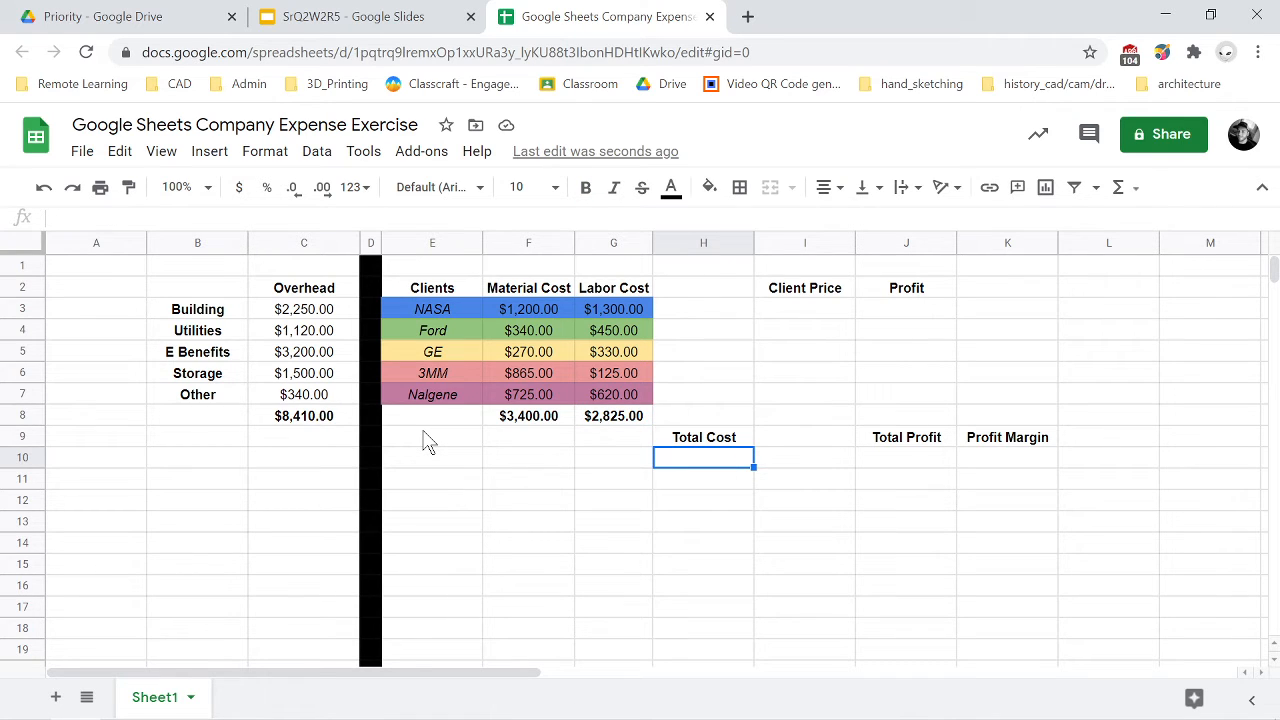
pyautogui.write('=')
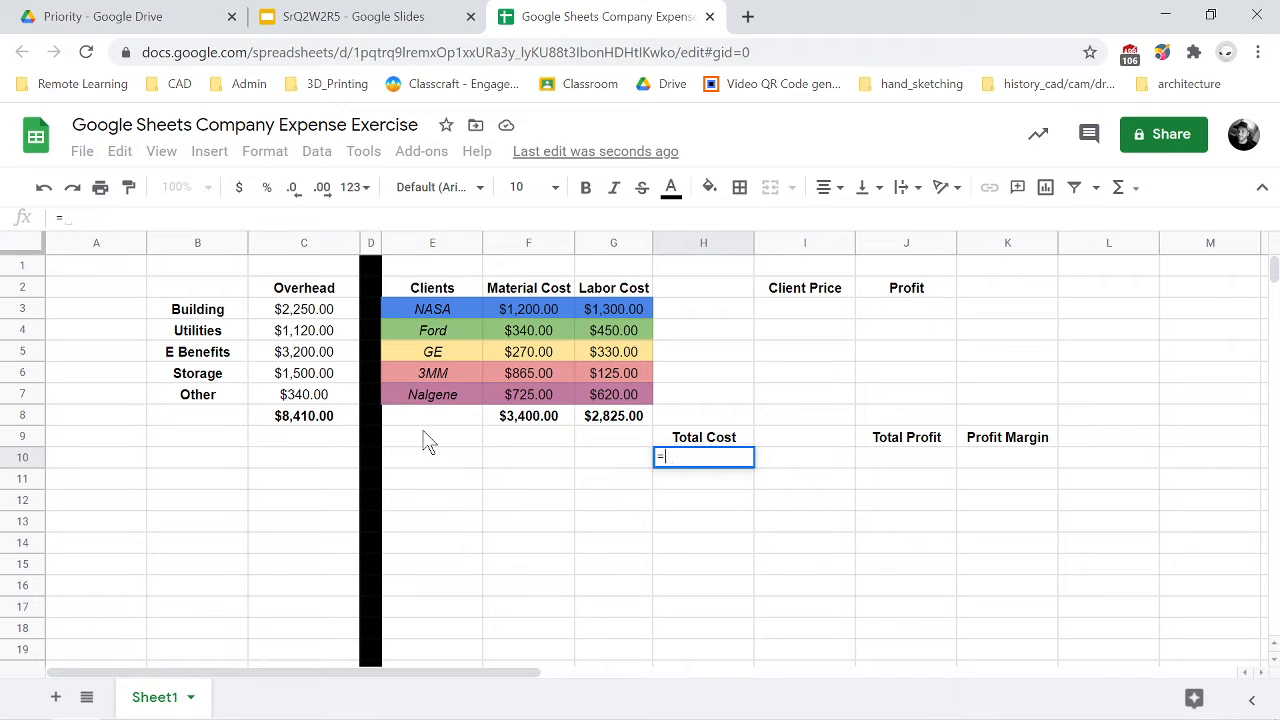
pyautogui.press('Left')
pyautogui.press('Left')
pyautogui.press('Left')
pyautogui.press('Up')
pyautogui.press('Up')
pyautogui.press('Left')
pyautogui.press('Left')
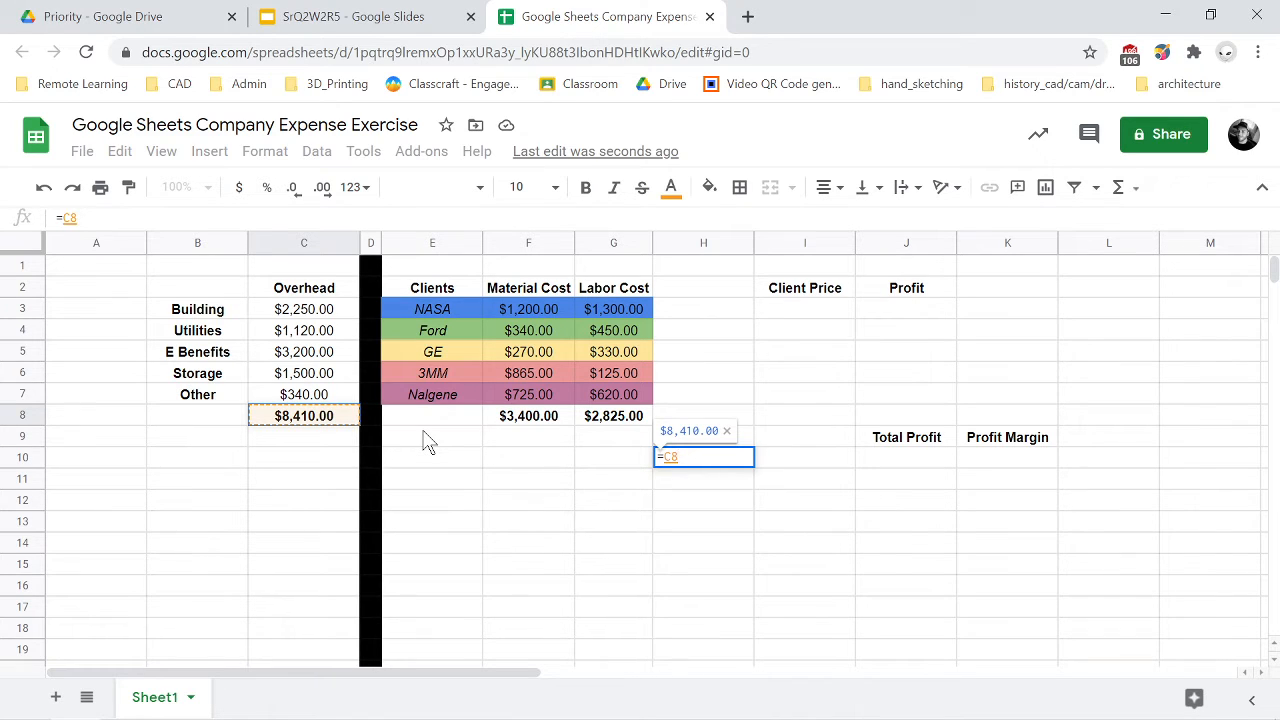
# Add the material cost total in F8 to the Total Cost formula in H10.
pyautogui.write('+')
pyautogui.press('Right')
pyautogui.press('Right')
pyautogui.press('Right')
pyautogui.press('Left')
pyautogui.press('Left')
pyautogui.press('Left')
pyautogui.press('Left')
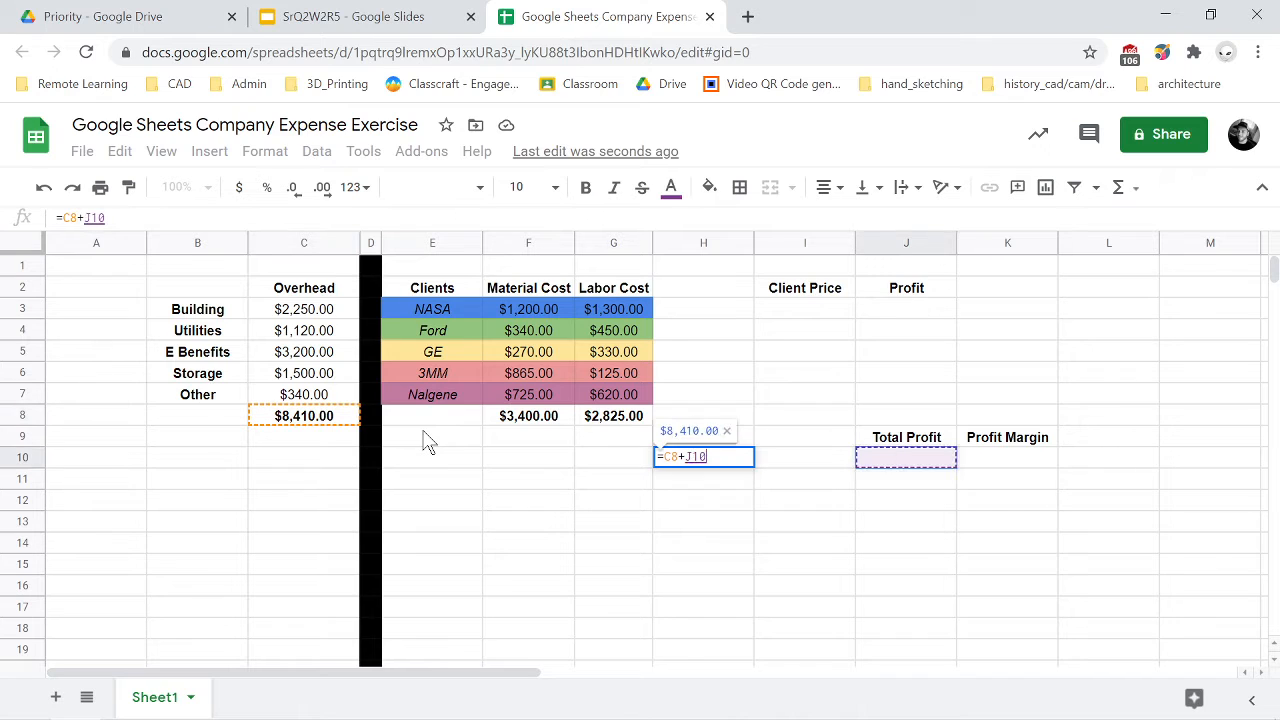
pyautogui.press('Left')
pyautogui.press('Up')
pyautogui.press('Up')
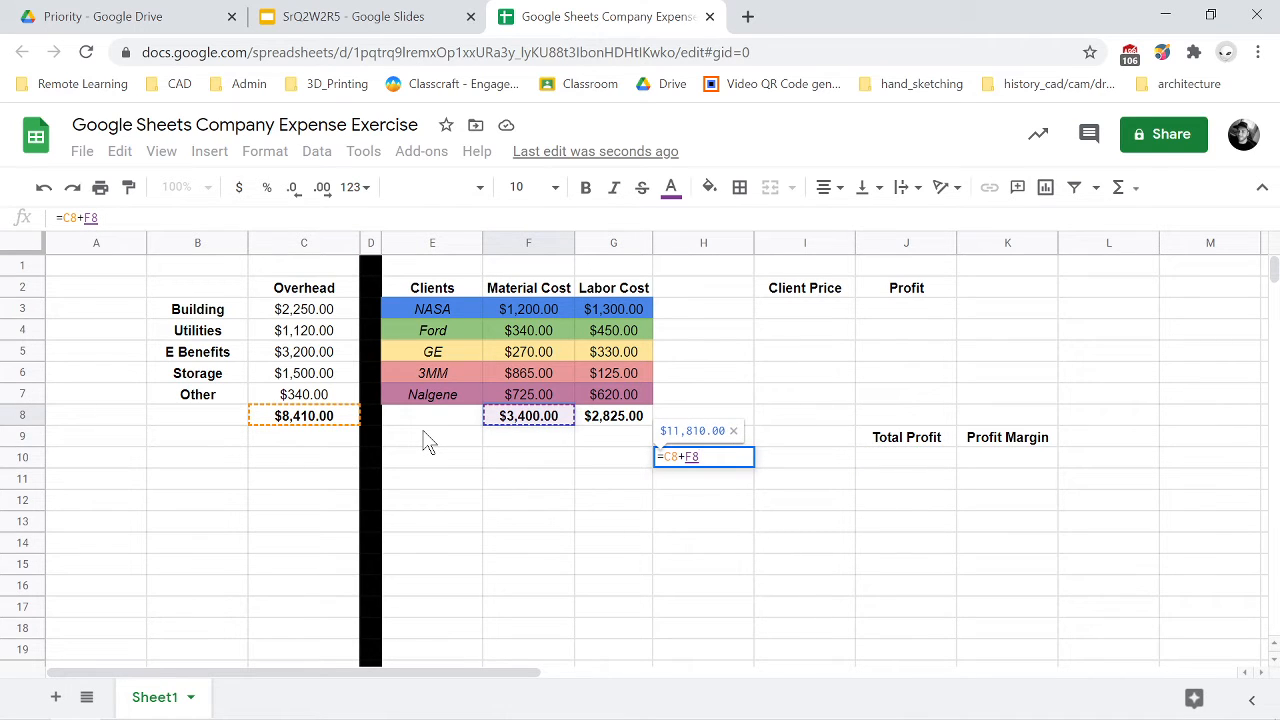
# Add the labor cost total in G8 and complete the Total Cost formula in H10 as =C8+F8+G8.
pyautogui.write('+')
pyautogui.press('Right')
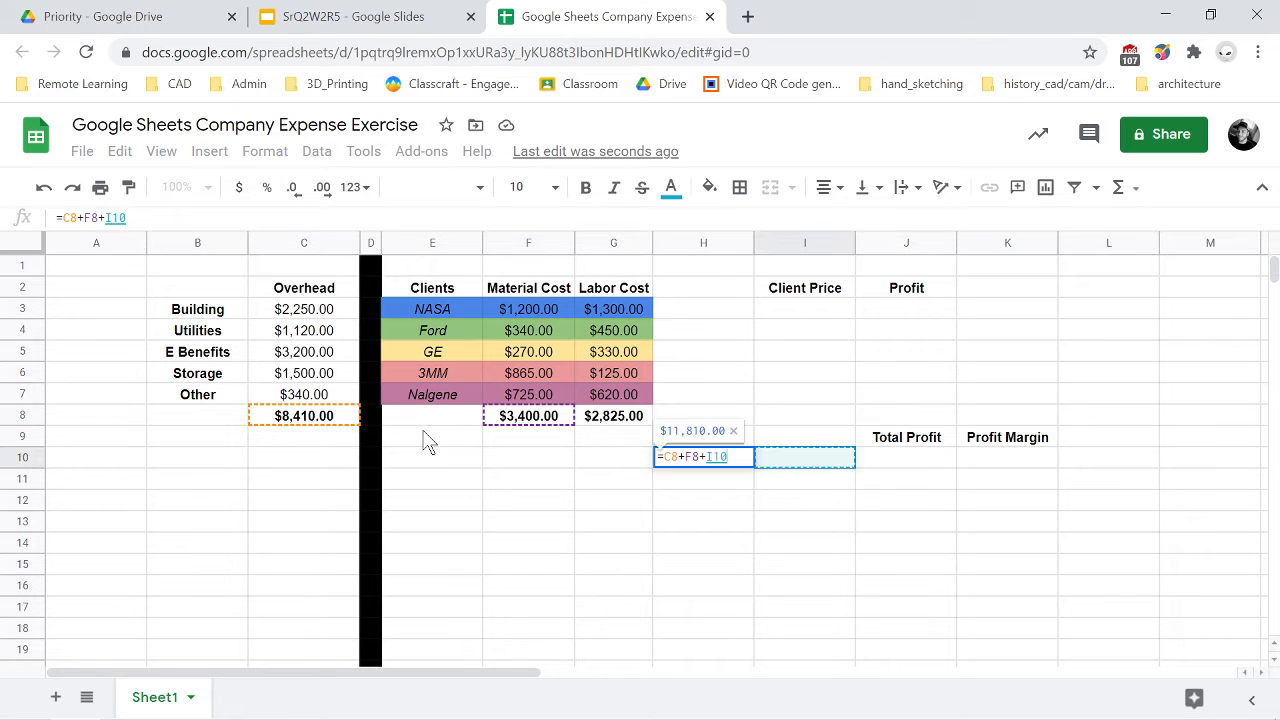
pyautogui.press('Left')
pyautogui.press('Left')
pyautogui.press('Up')
pyautogui.press('Up')
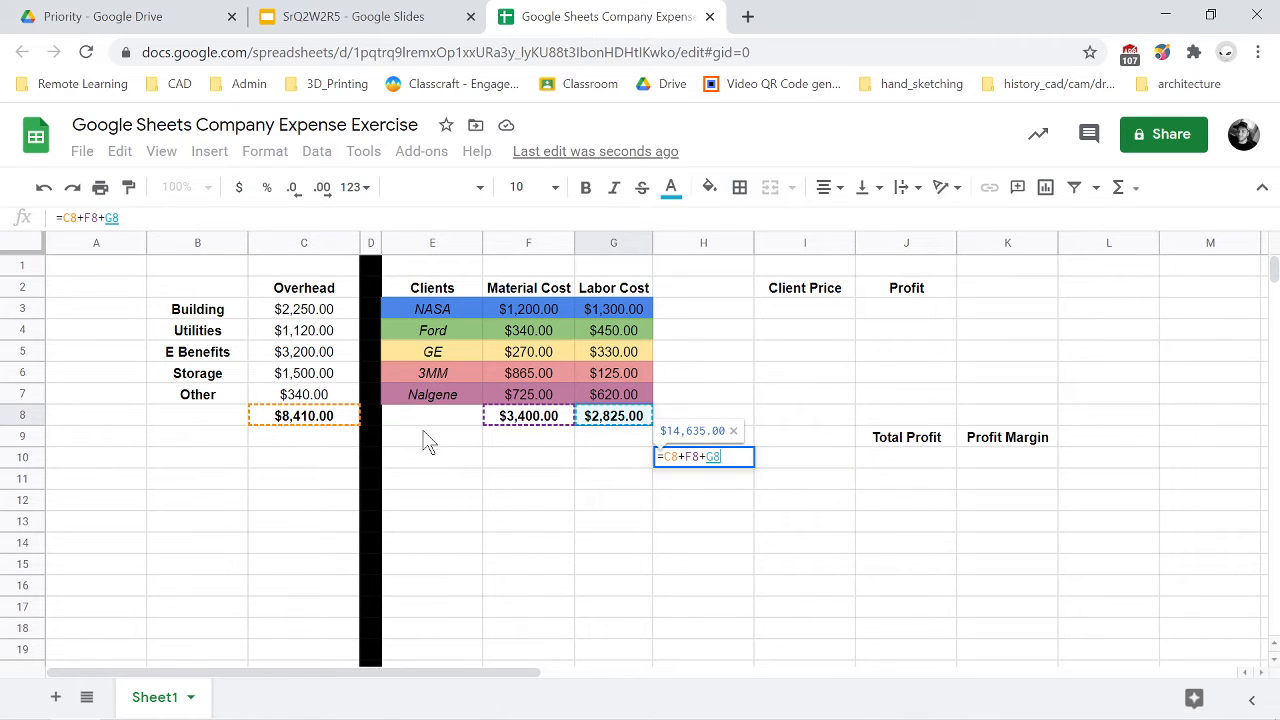
pyautogui.press('Return')
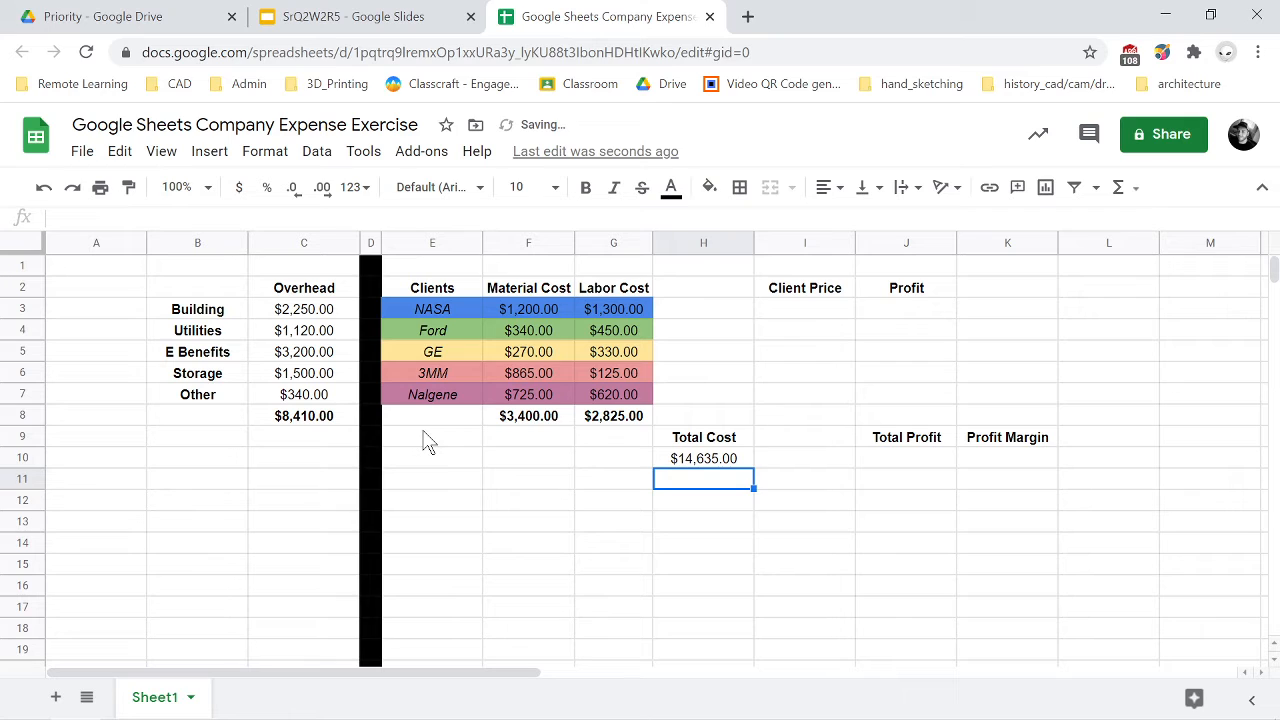
pyautogui.press('Up')
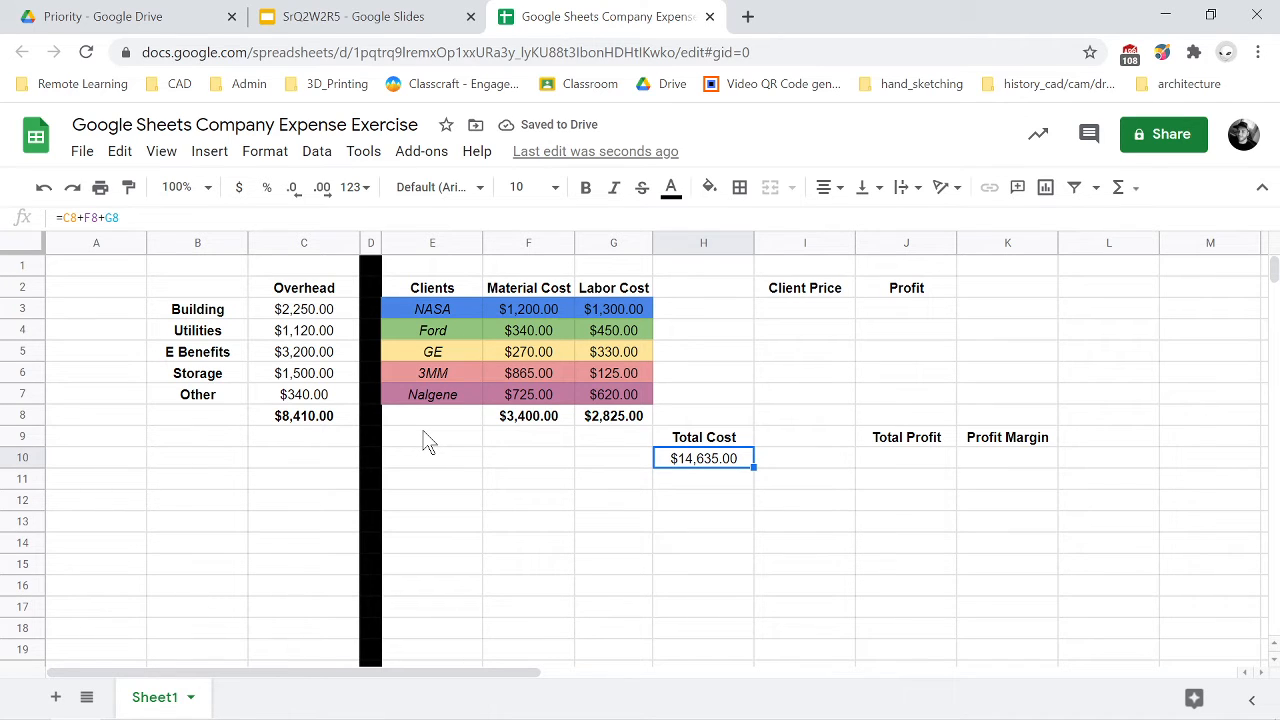
# Look at NASA's empty Client Price cell and its material and labor costs in row 3.
pyautogui.press('Right')
pyautogui.press('Up')
pyautogui.press('Up')
pyautogui.press('Up')
pyautogui.press('Up')
pyautogui.press('Up')
pyautogui.press('Up')
pyautogui.press('Up')
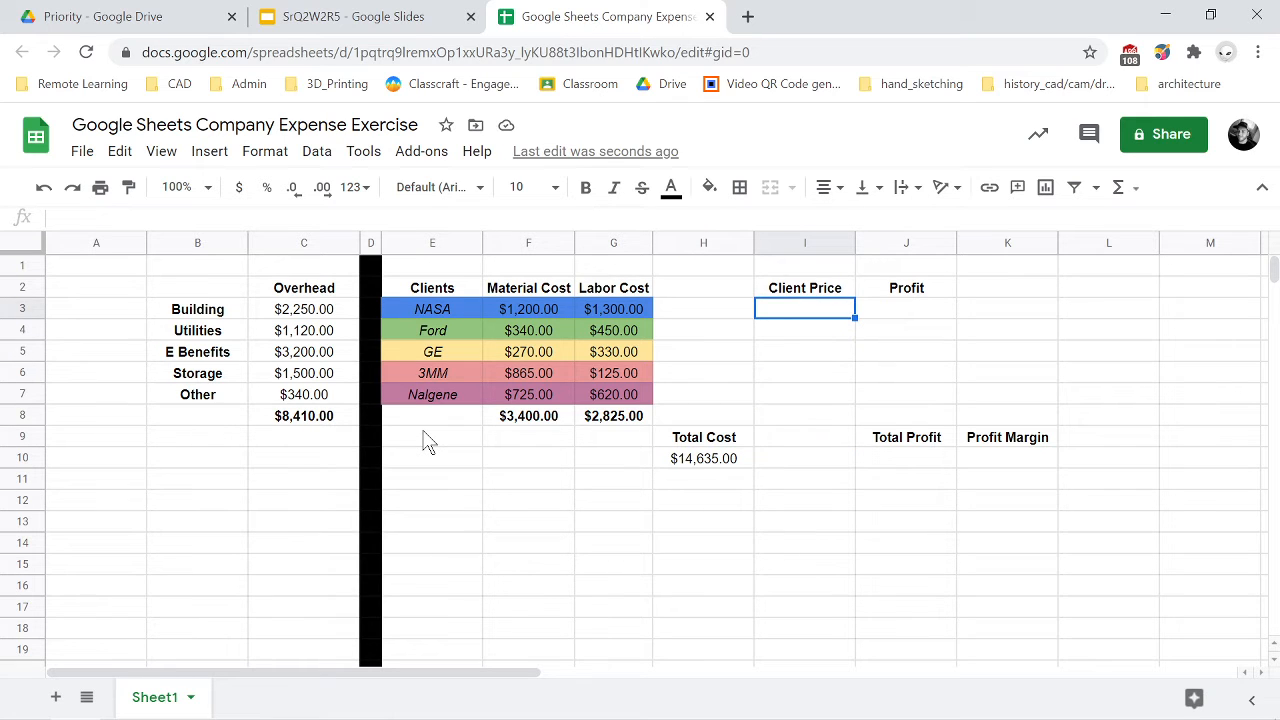
pyautogui.press('Left')
pyautogui.press('Left')
pyautogui.press('Left')
pyautogui.press('Left')
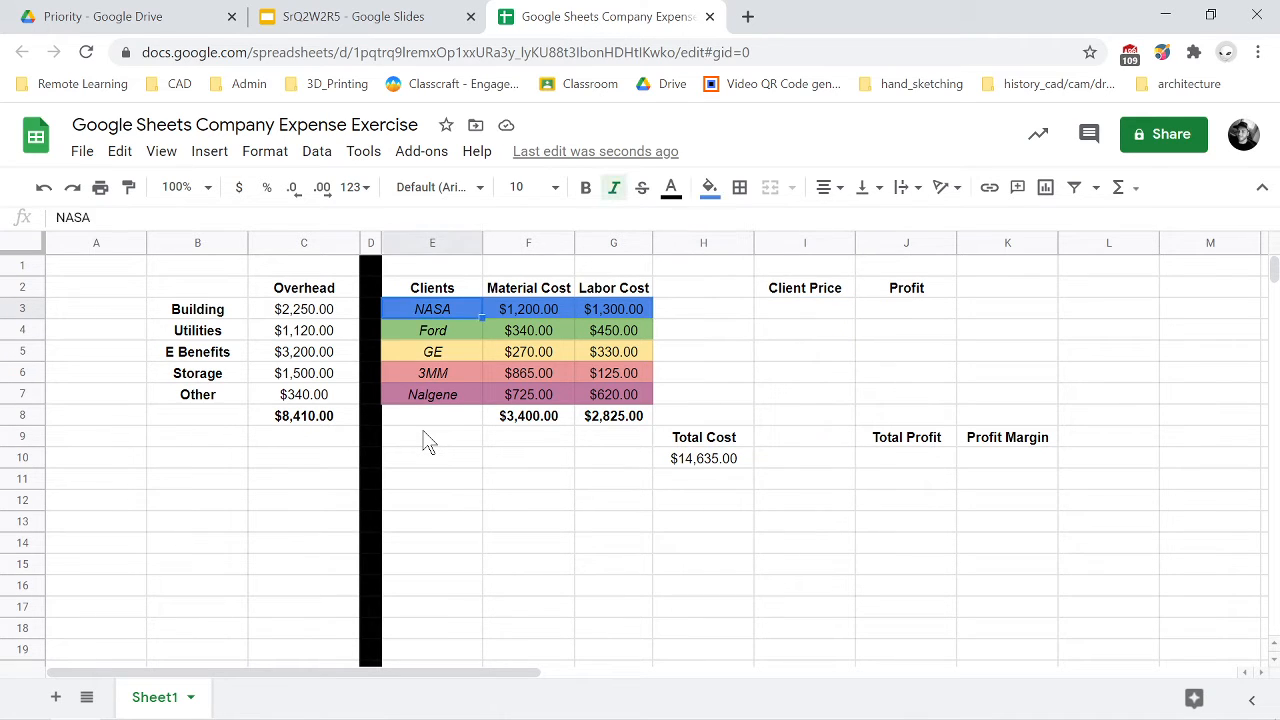
pyautogui.press('Right')
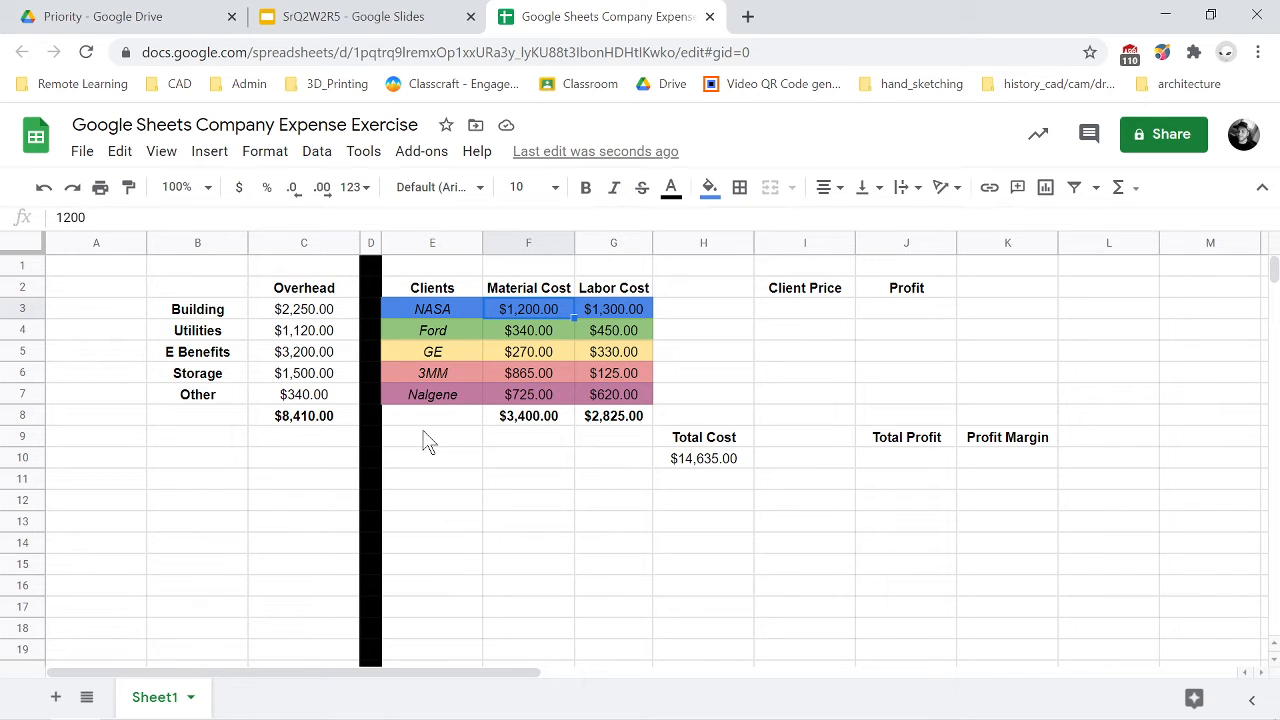
pyautogui.press('Up')
pyautogui.press('Right')
pyautogui.press('Down')
pyautogui.press('Left')
pyautogui.press('Up')
pyautogui.press('Right')
pyautogui.press('Down')
# Check the overhead total formula in C8, which is shared among the clients, and return to the Client Price column.
pyautogui.press('Left')
pyautogui.press('Left')
pyautogui.press('Left')
pyautogui.press('Left')
pyautogui.press('Down')
pyautogui.press('Down')
pyautogui.press('Down')
pyautogui.press('Down')
pyautogui.press('Down')
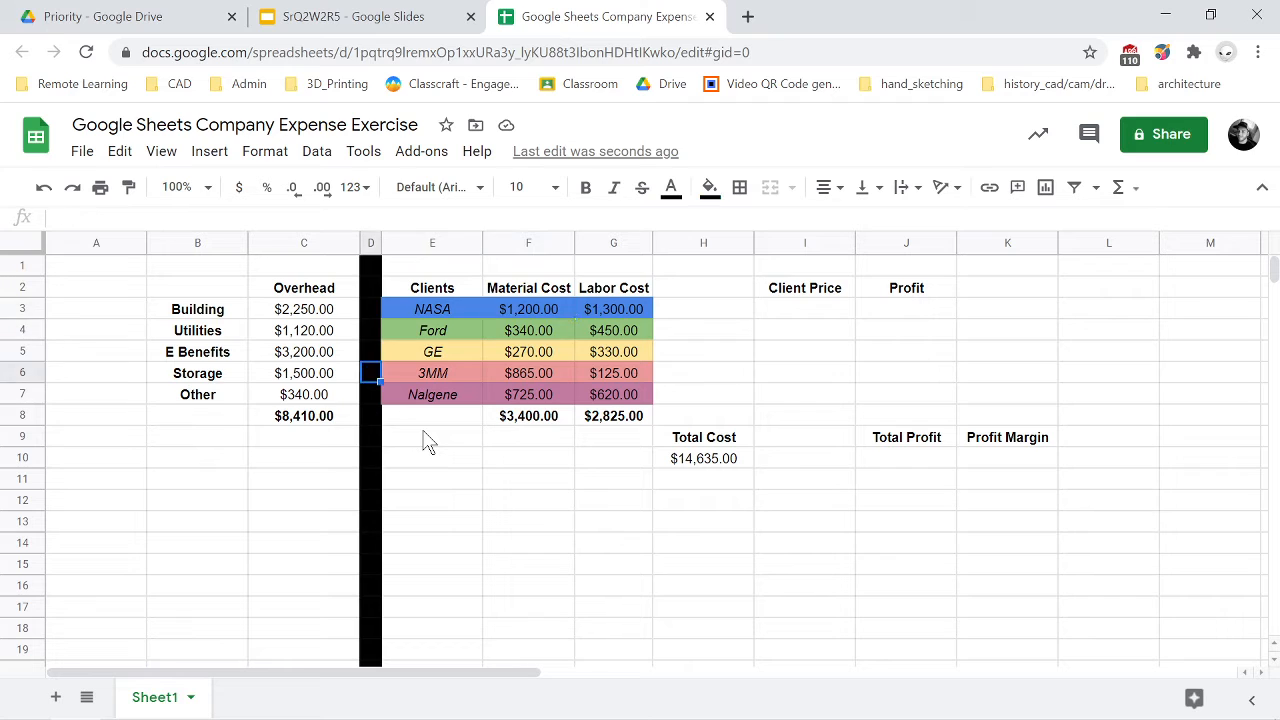
pyautogui.press('Down')
pyautogui.press('Up')
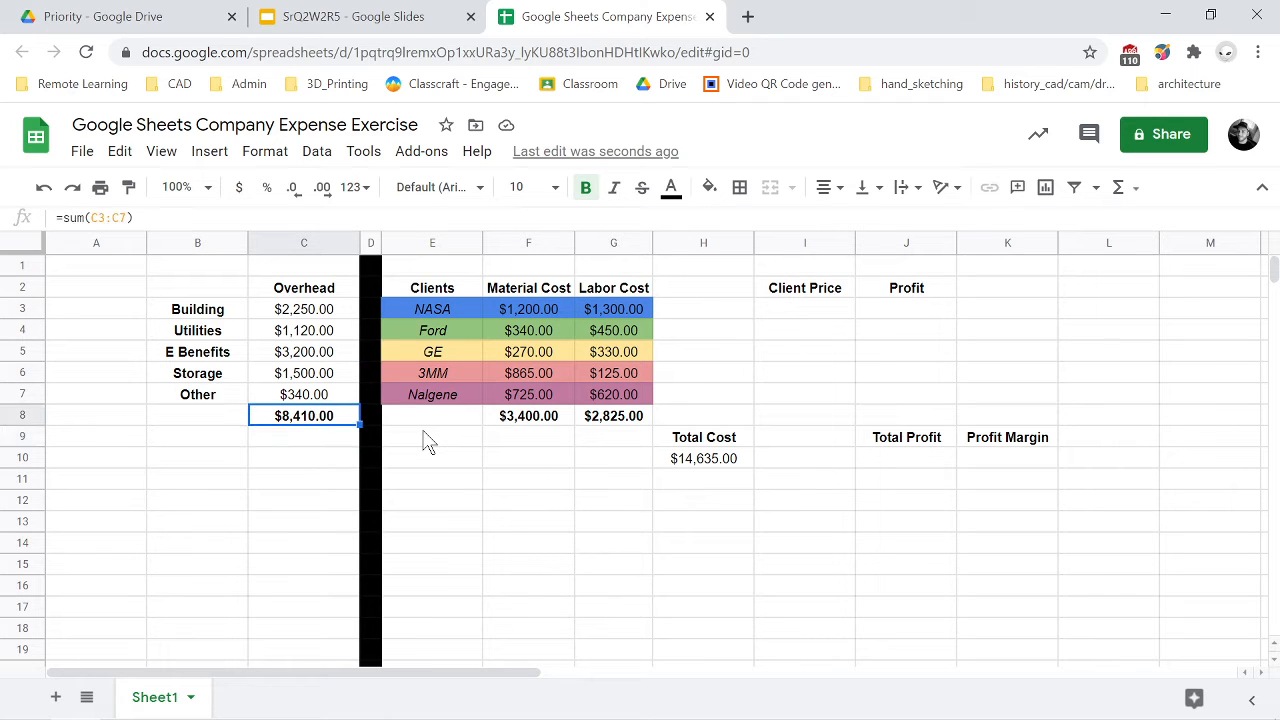
pyautogui.press('Right')
pyautogui.press('Right')
pyautogui.press('Right')
pyautogui.press('Right')
pyautogui.press('Right')
pyautogui.press('Up')
pyautogui.press('Up')
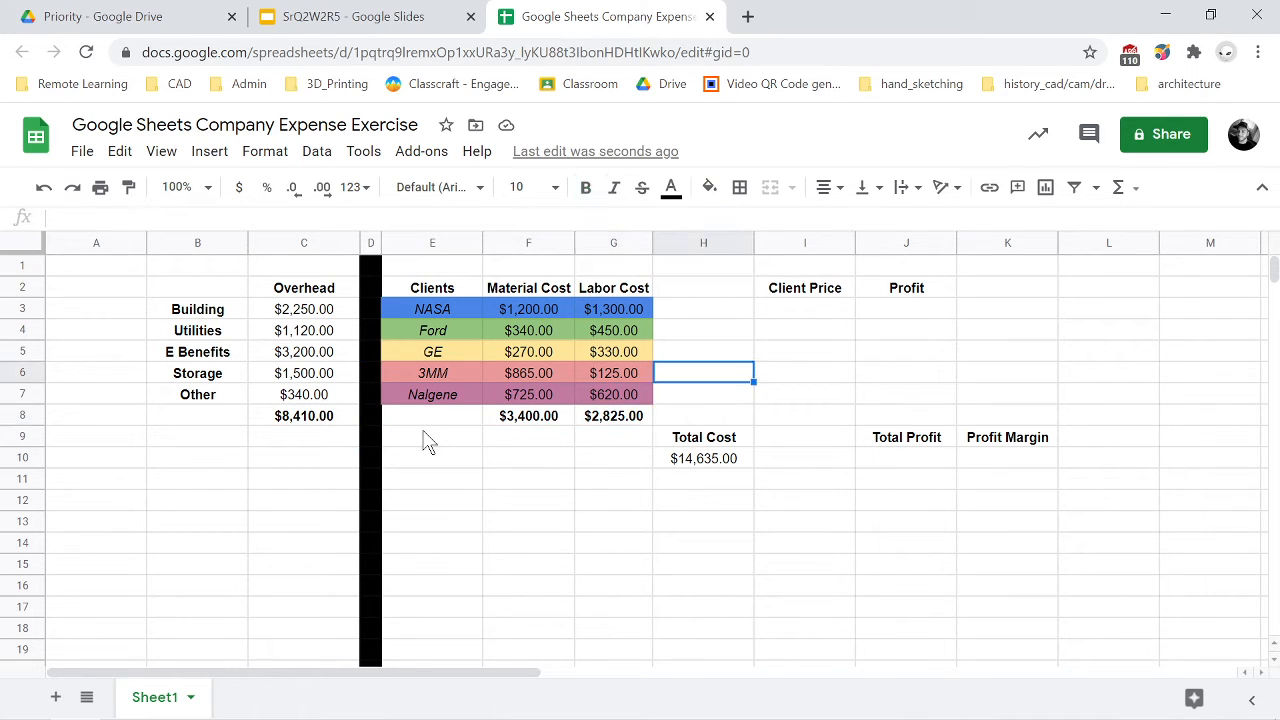
pyautogui.press('Right')
pyautogui.press('Up')
pyautogui.press('Up')
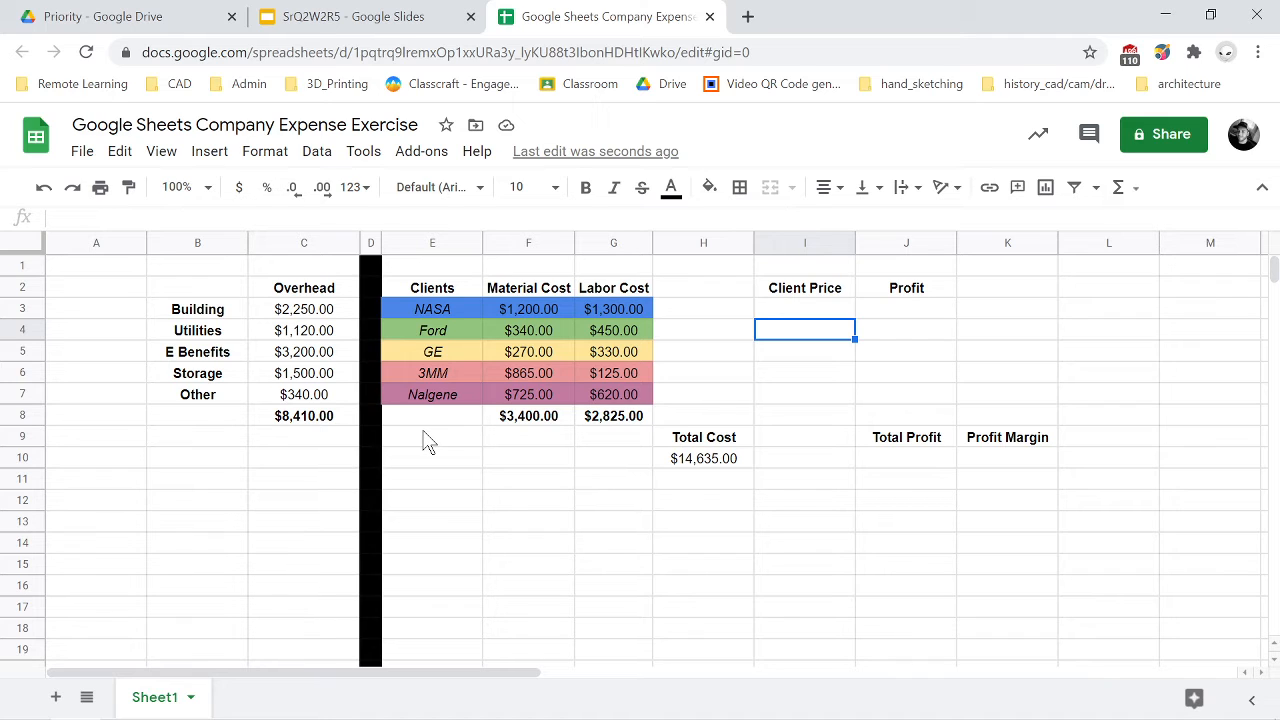
# Enter 20% as the Profit Margin in K10.
pyautogui.press('Right')
pyautogui.press('Down')
pyautogui.press('Down')
pyautogui.press('Down')
pyautogui.press('Right')
pyautogui.press('Down')
pyautogui.press('Down')
pyautogui.press('Down')
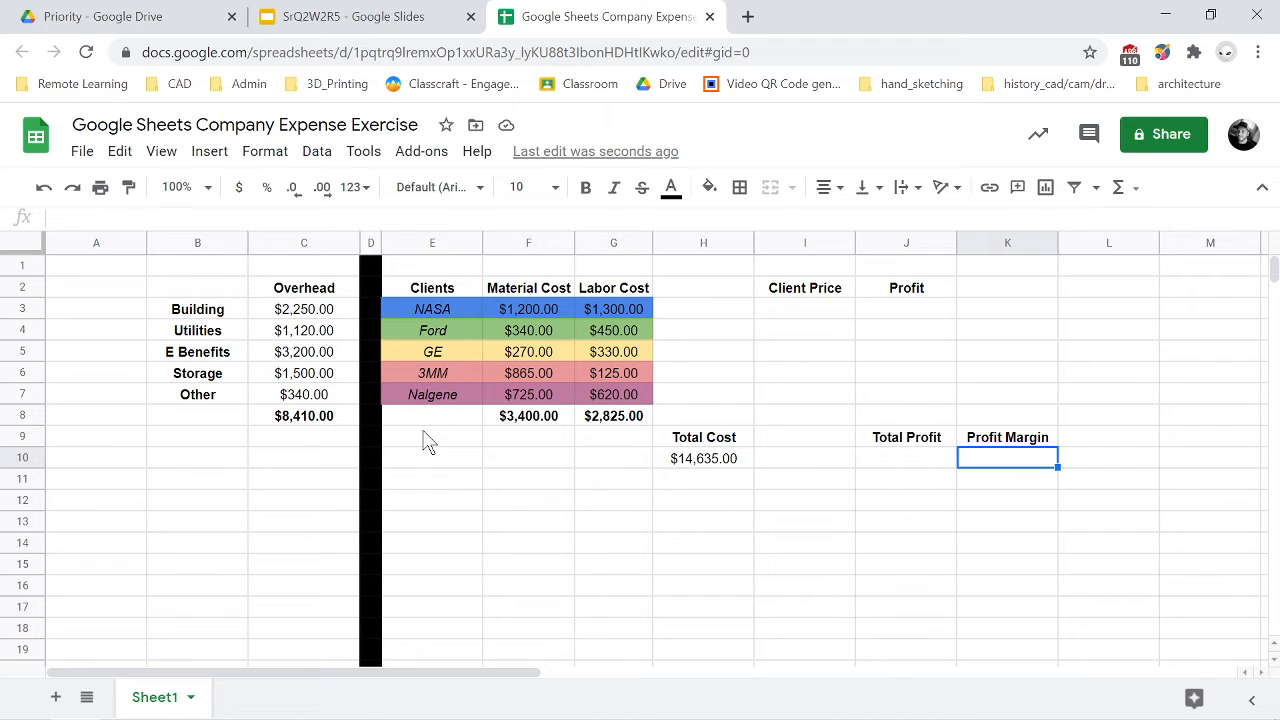
pyautogui.write('20')
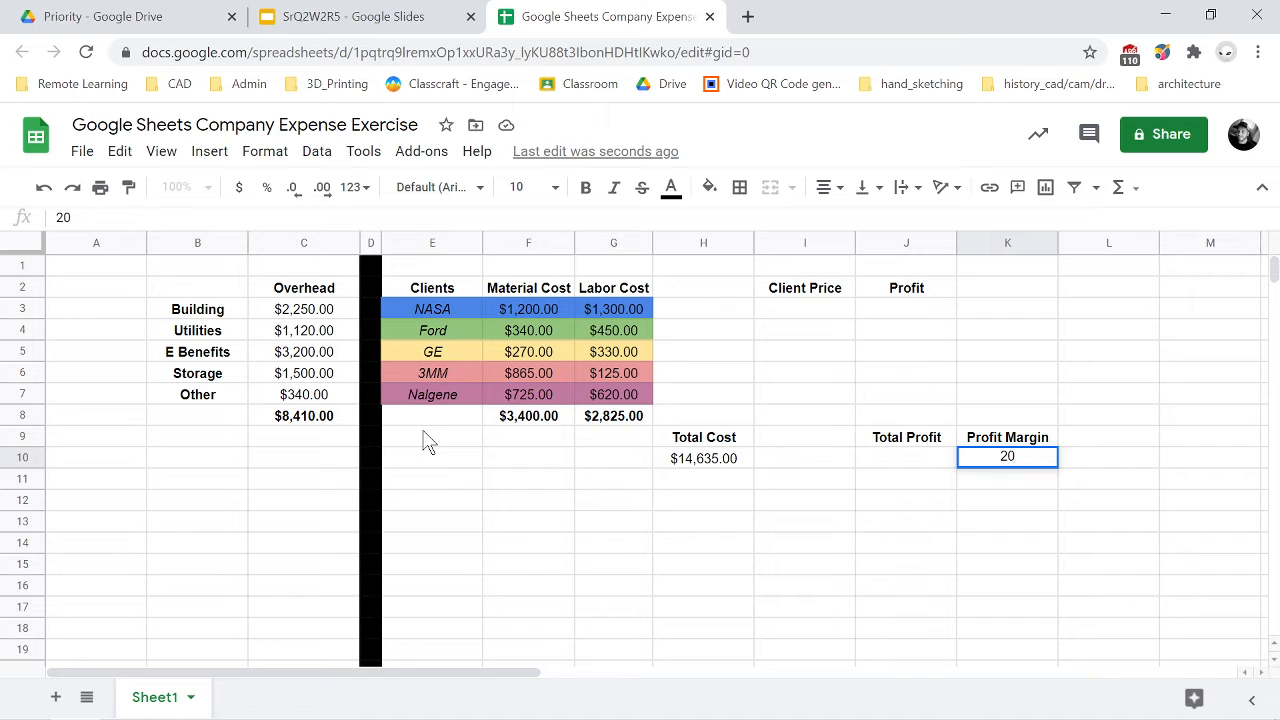
pyautogui.write('%')
pyautogui.press('Return')
pyautogui.press('Up')
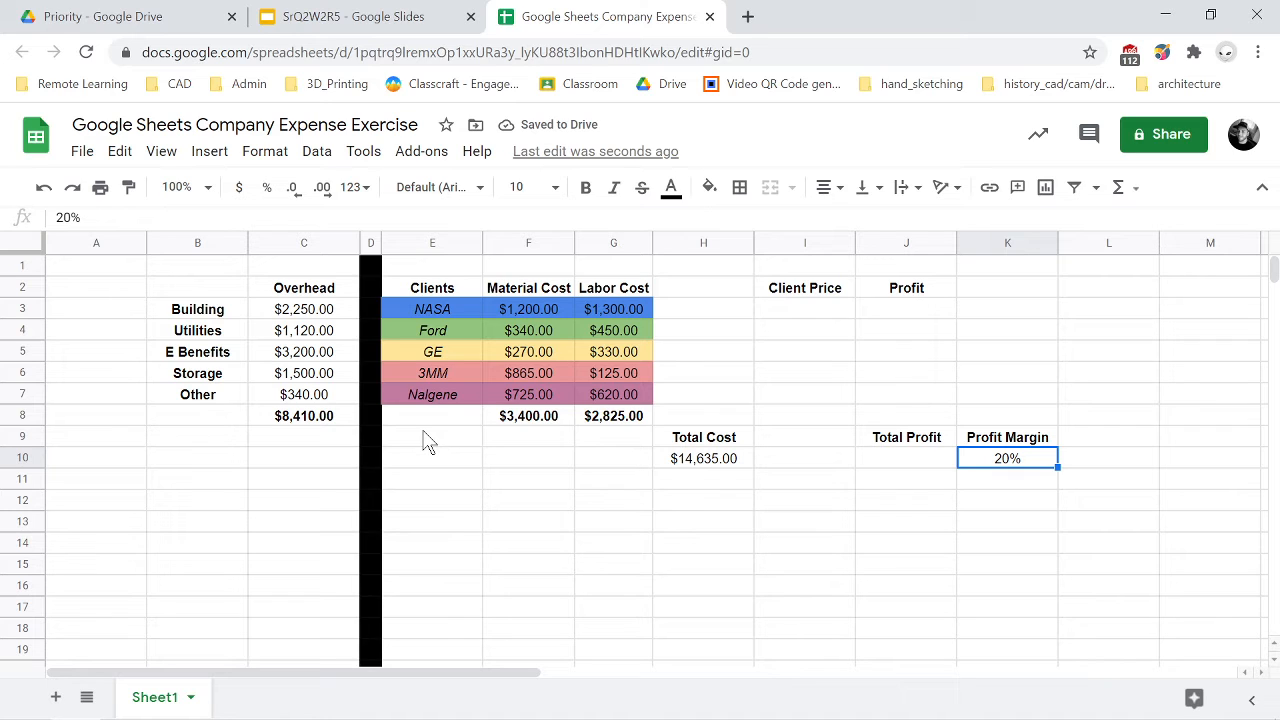
# Replace the Profit Margin entry in K10 with .2 and format the cell as a percentage.
pyautogui.press('Delete')
pyautogui.write('.2')
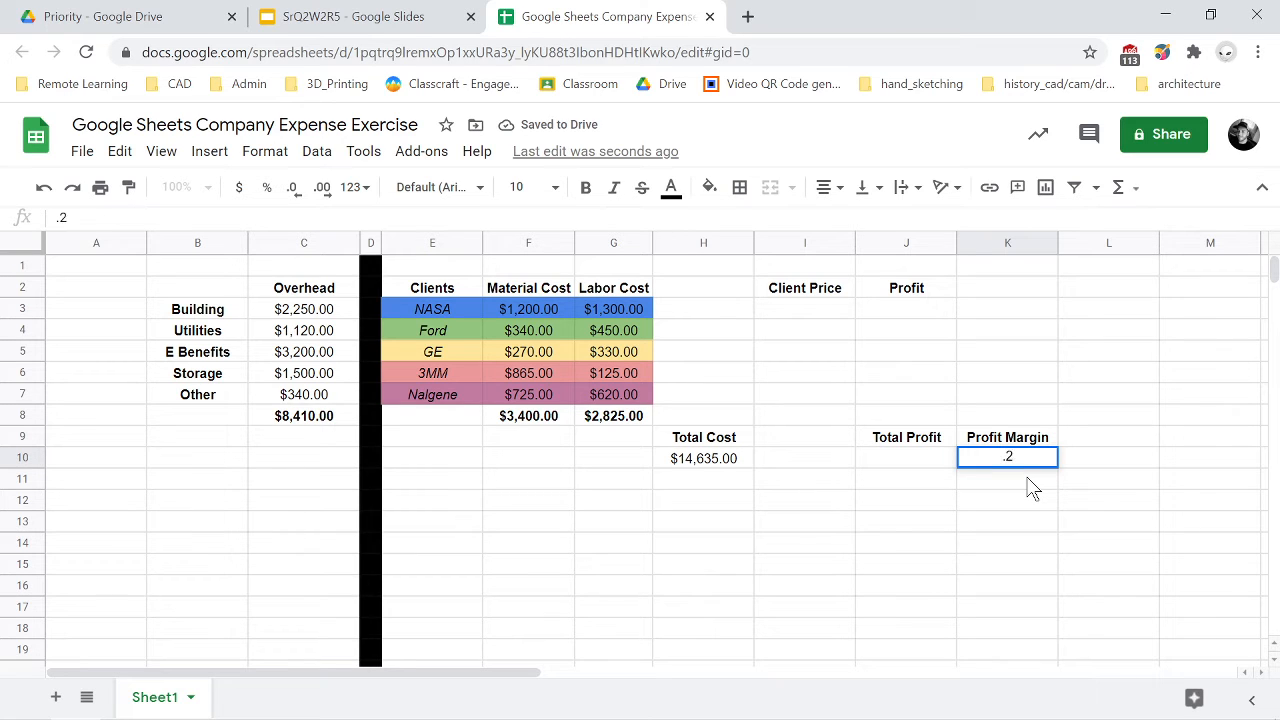
pyautogui.press('Return')
pyautogui.press('Up')
pyautogui.click(267, 188)
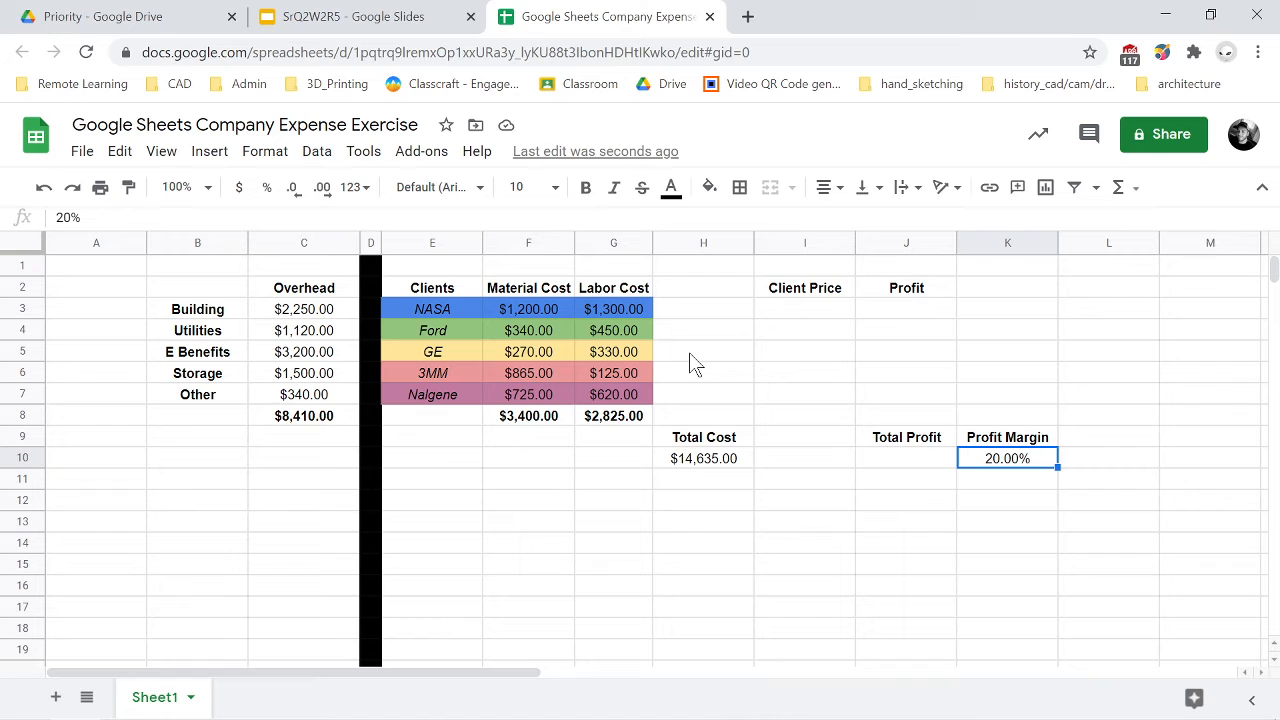
# Start NASA's Profit formula in J3 by summing its material and labor costs in parentheses as =(F3+G3).
pyautogui.click(918, 310)
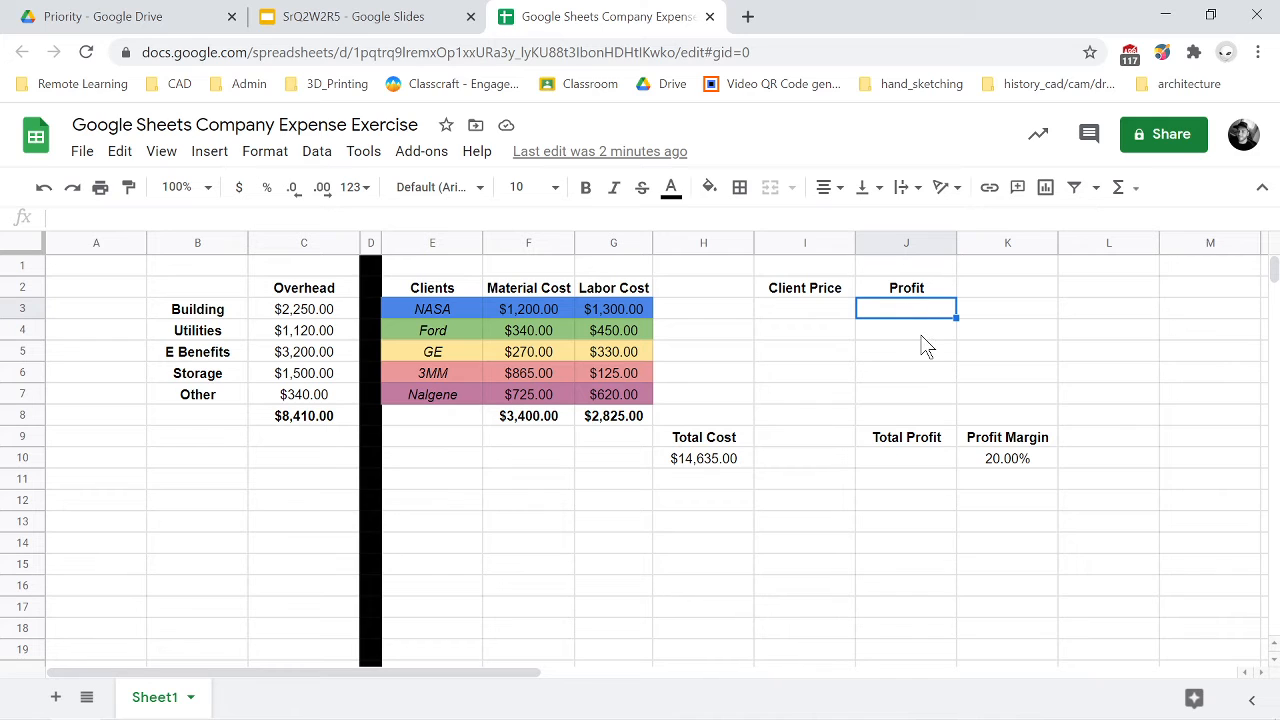
pyautogui.write('=')
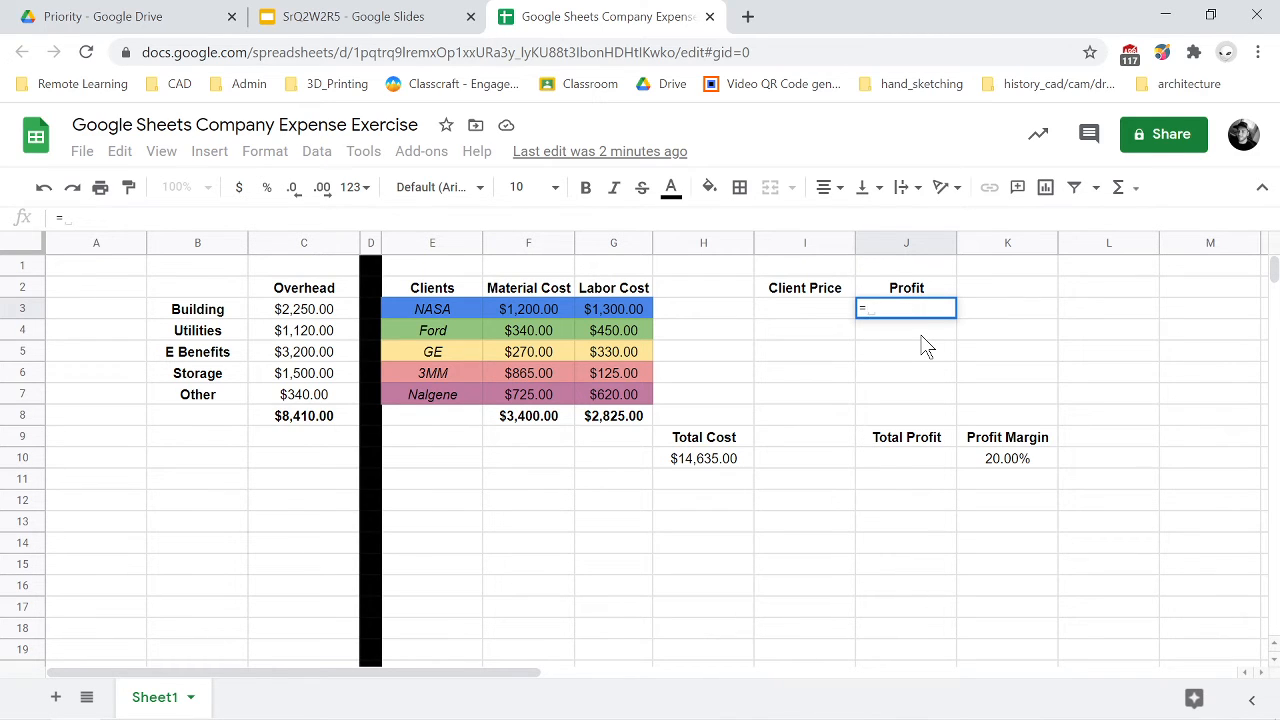
pyautogui.press('Left')
pyautogui.press('Left')
pyautogui.press('Left')
pyautogui.press('Left')
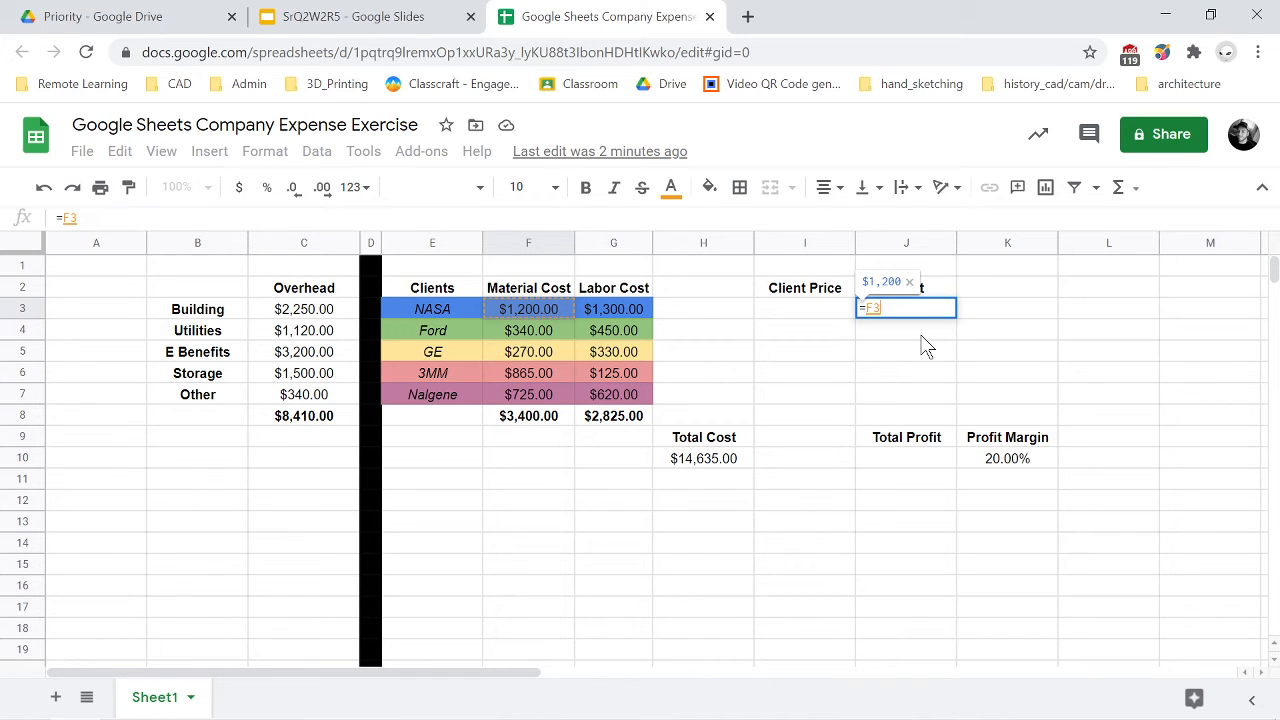
pyautogui.write('+')
pyautogui.press('Left')
pyautogui.press('Left')
pyautogui.press('Left')
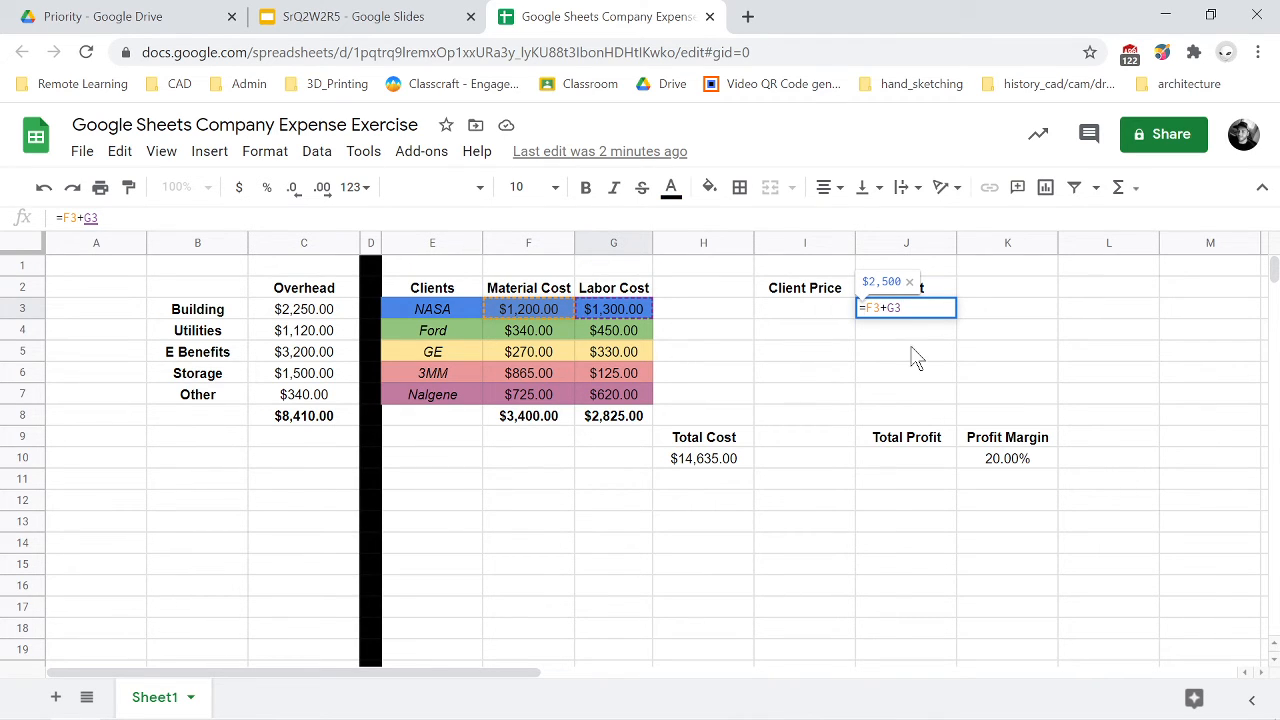
pyautogui.write('(')
pyautogui.press('End')
pyautogui.write(')')
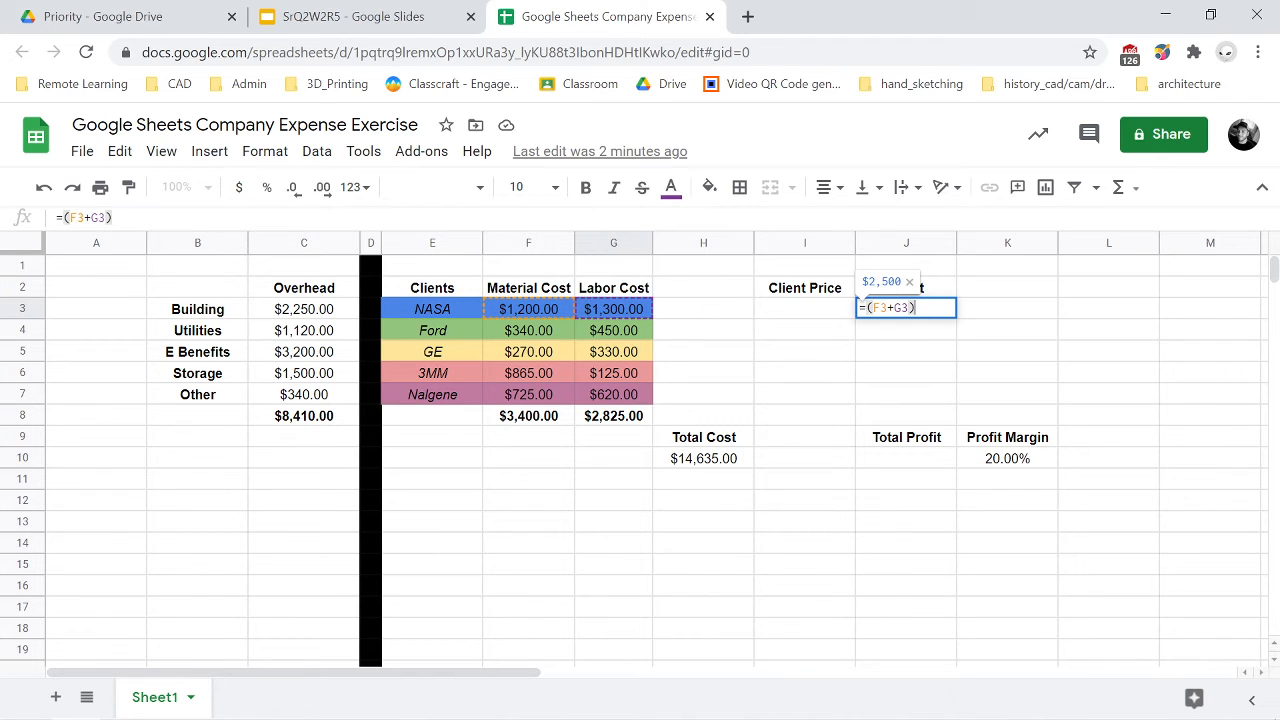
# Add one fifth of the overhead total to the Profit formula in J3 as +(C8/5).
pyautogui.write('+')
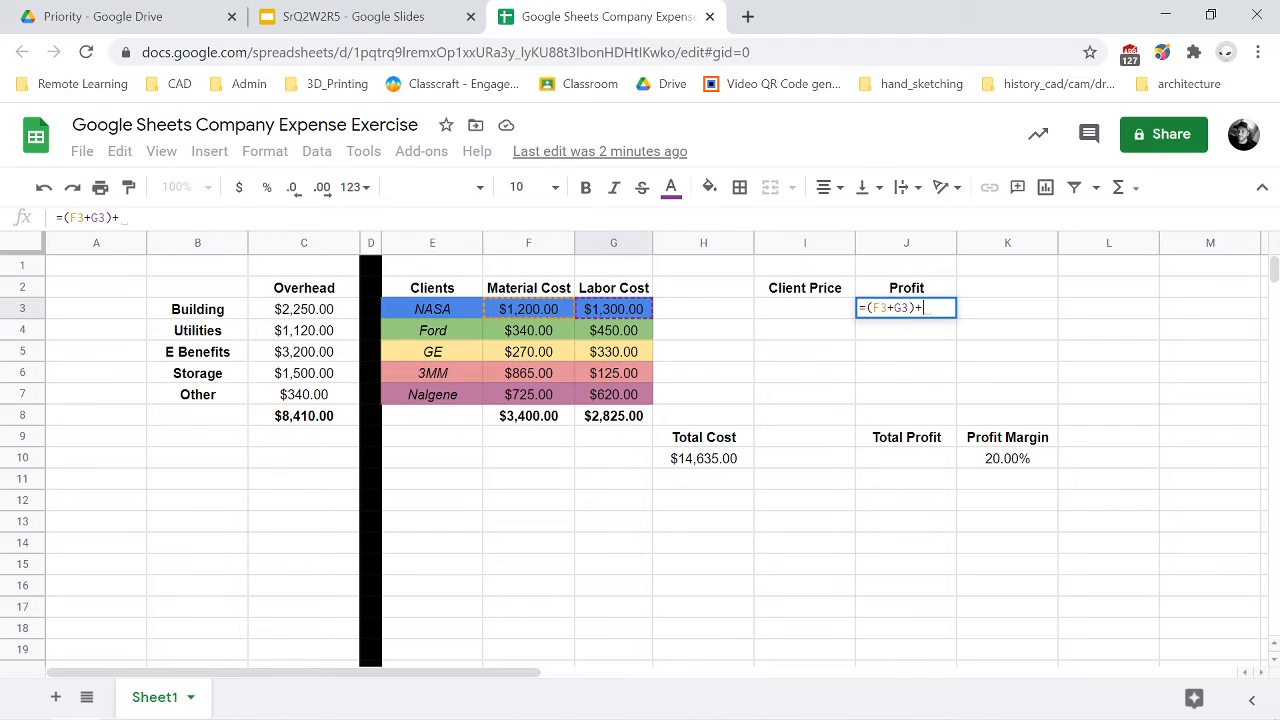
pyautogui.write('(')
pyautogui.click(296, 428)
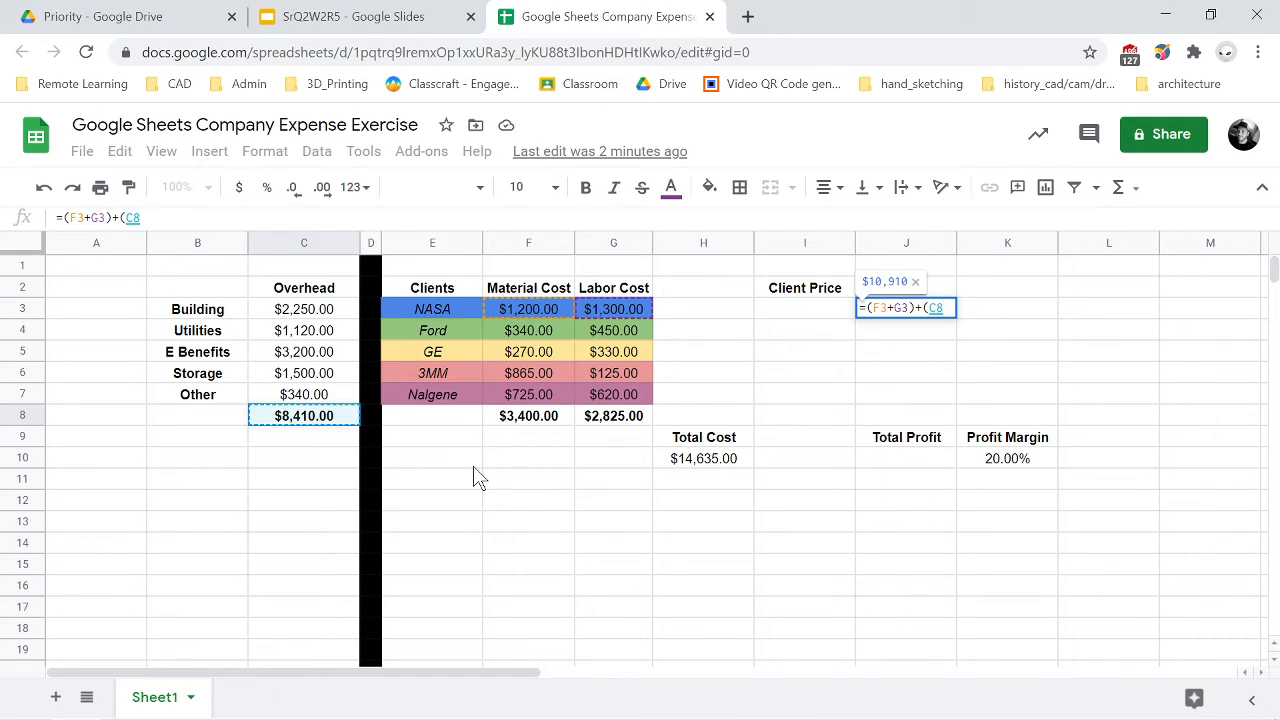
pyautogui.write('/5')
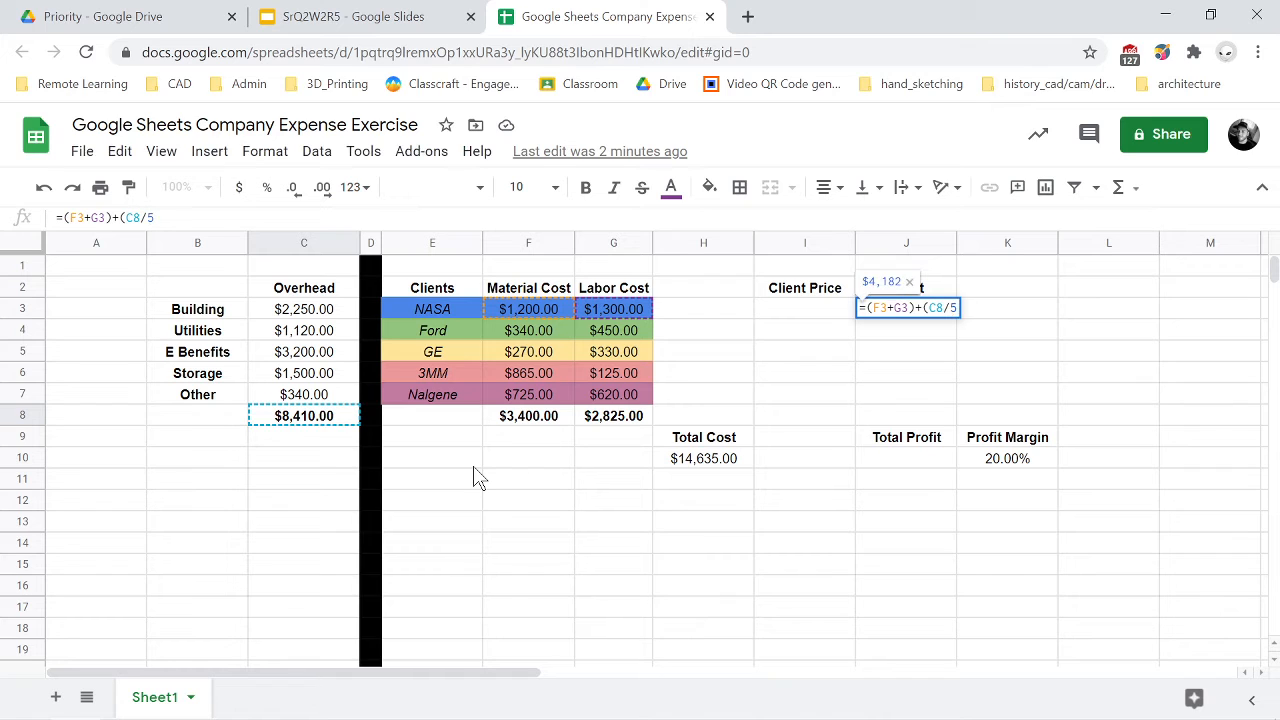
pyautogui.write(')')
# Enclose the summed costs in outer parentheses and multiply by the Profit Margin, completing J3 as =((F3+G3)+(C8/5))*K10.
pyautogui.click(866, 308)
pyautogui.write('(')
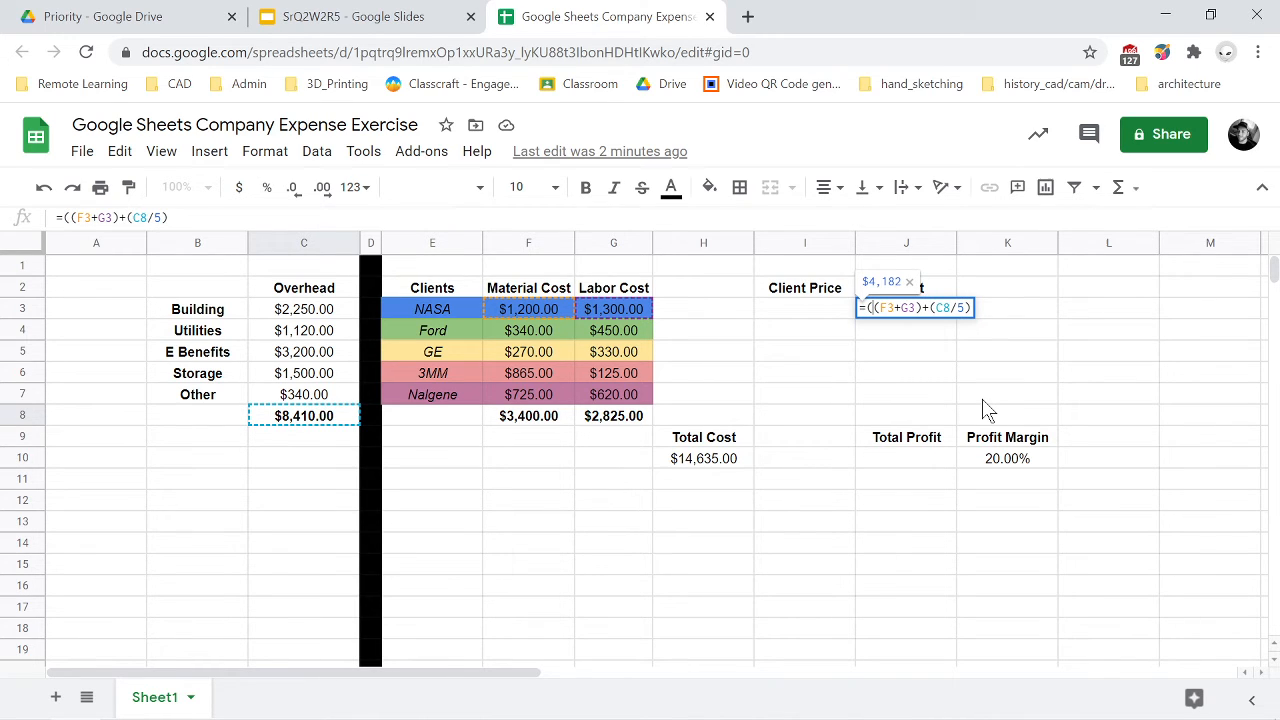
pyautogui.click(973, 308)
pyautogui.write(')')
pyautogui.write('*')
pyautogui.click(1028, 466)
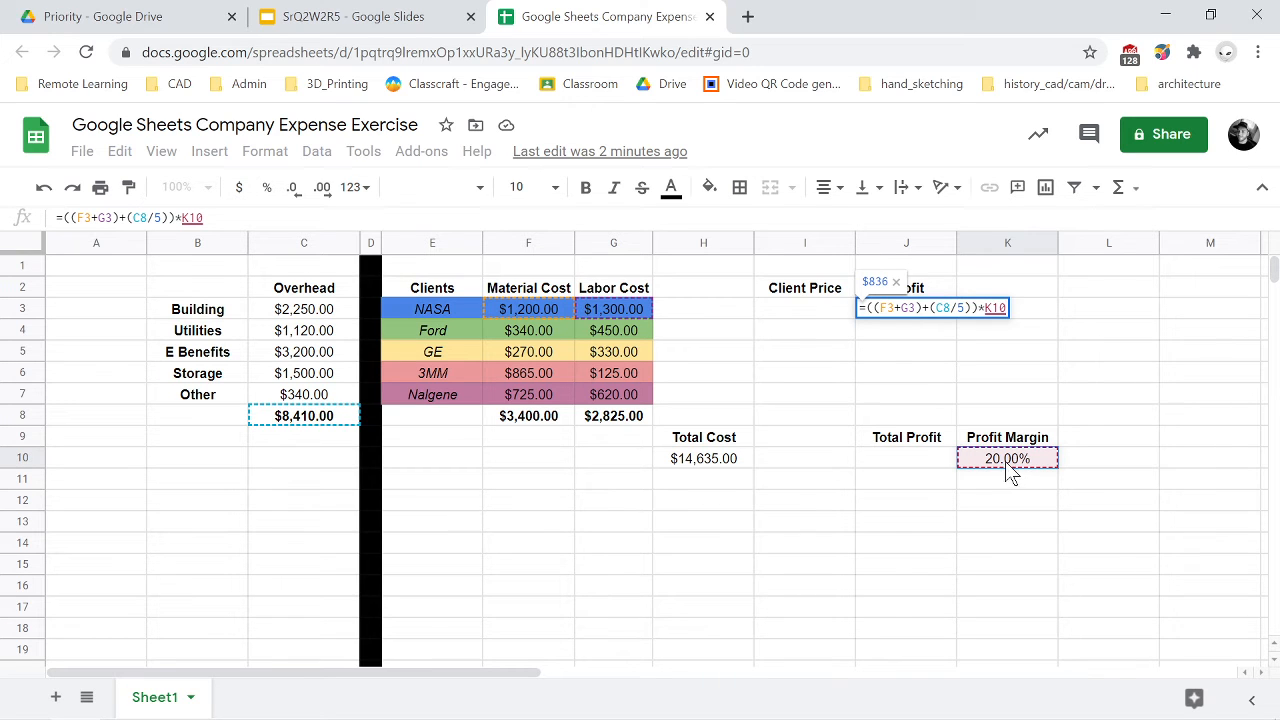
pyautogui.press('Return')
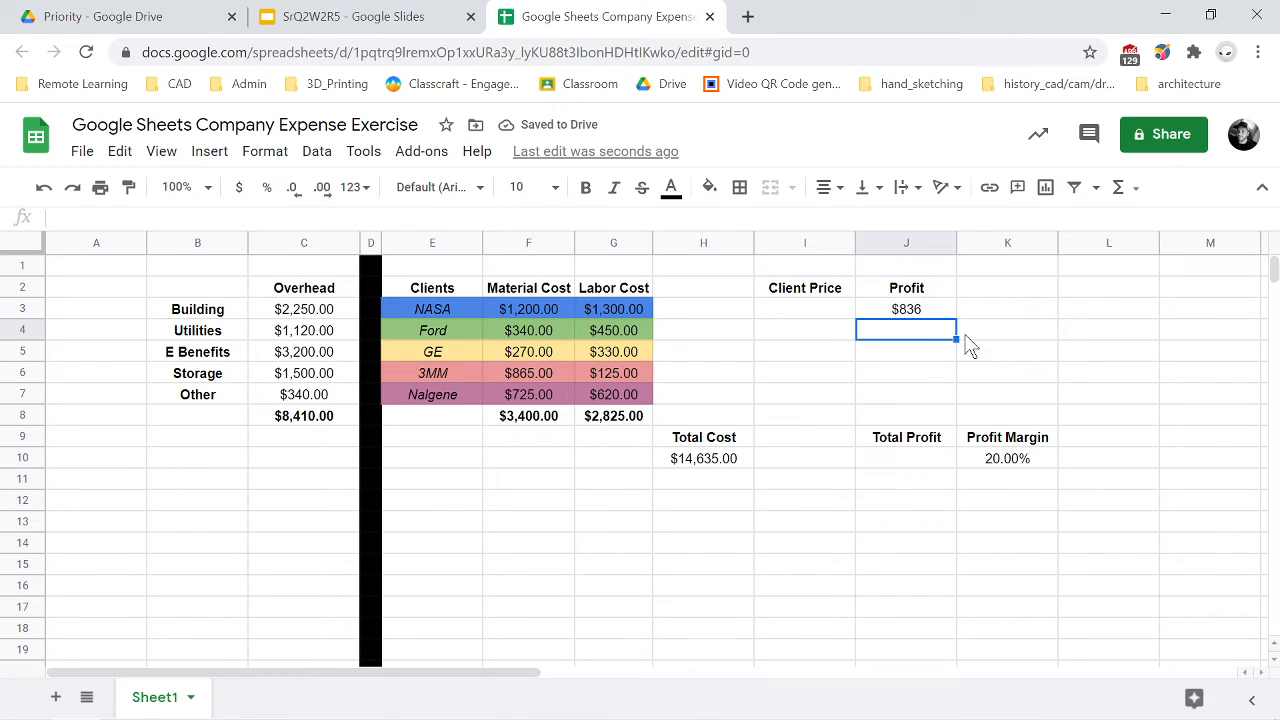
pyautogui.click(904, 315)
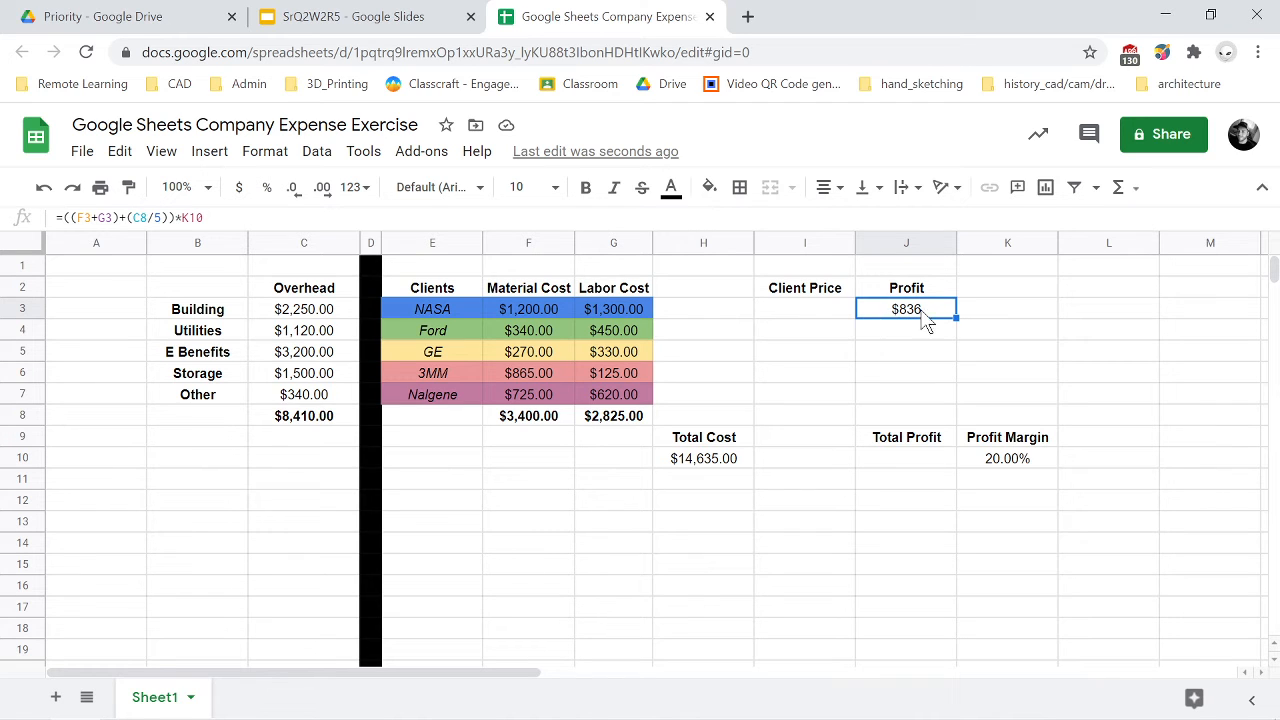
# Start NASA's Client Price formula in I3 by summing its material and labor costs in parentheses as =(F3+G3)+.
pyautogui.click(836, 313)
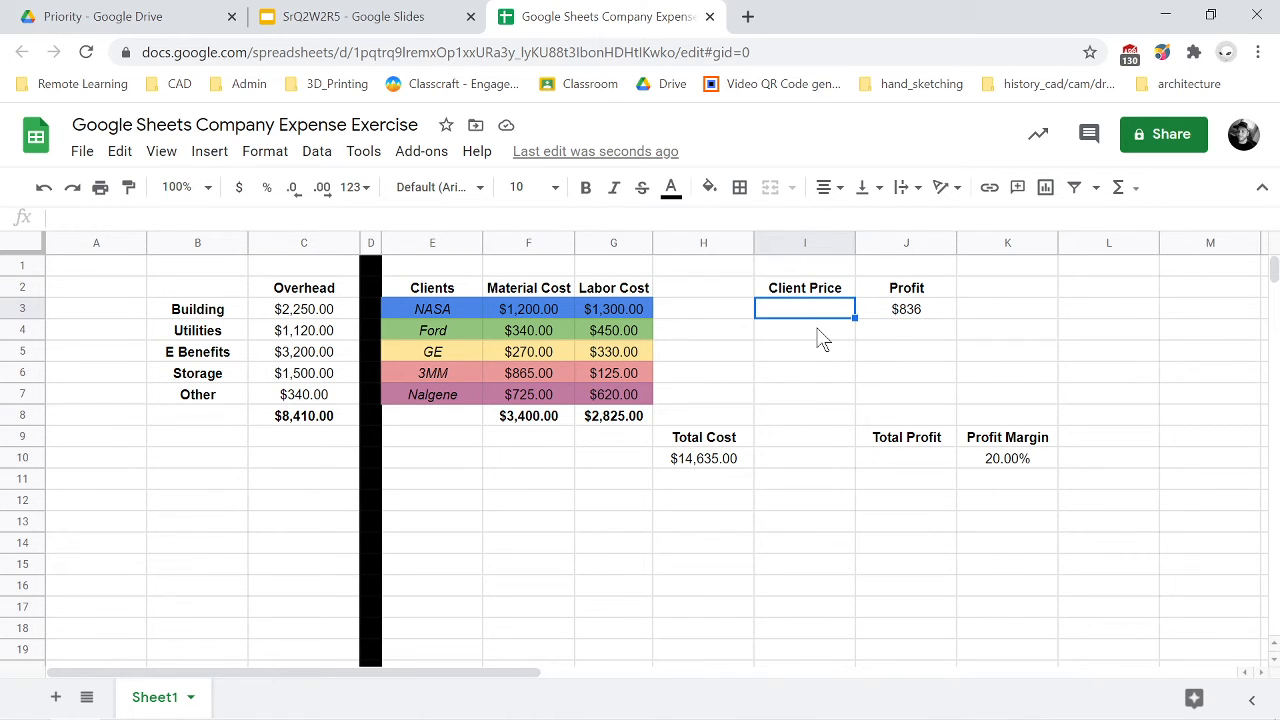
pyautogui.write('=')
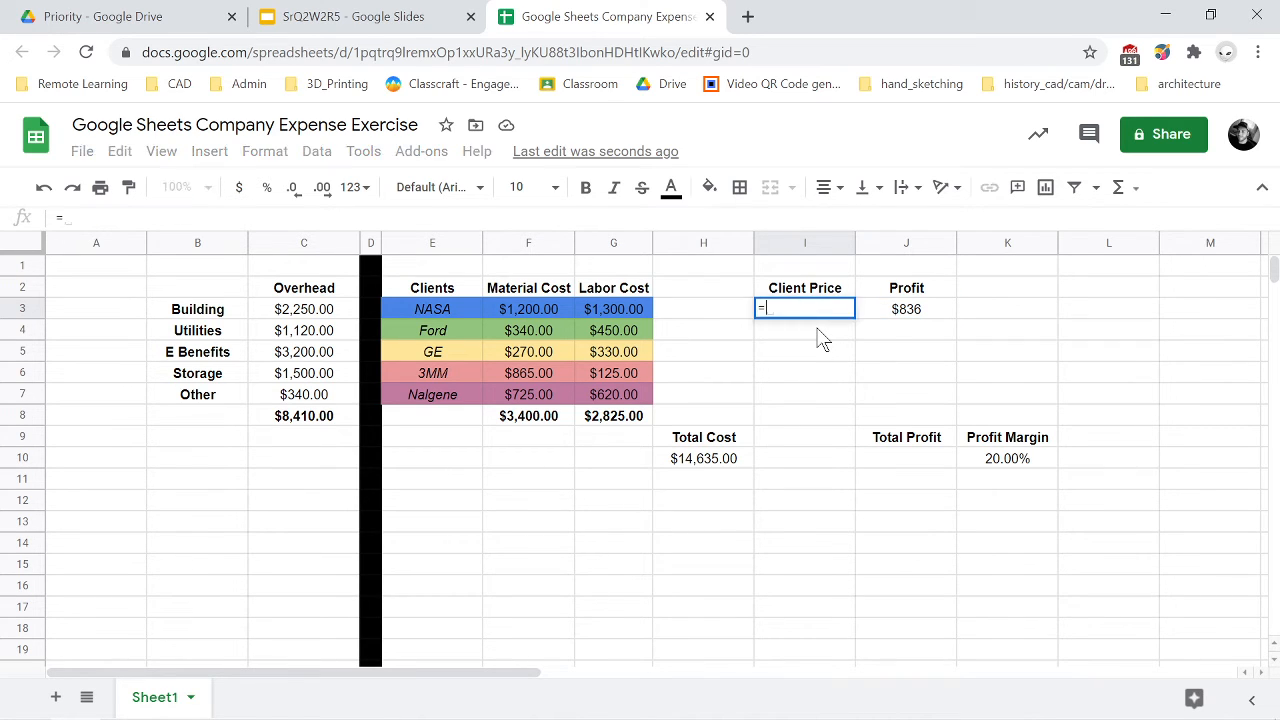
pyautogui.click(537, 306)
pyautogui.write('+')
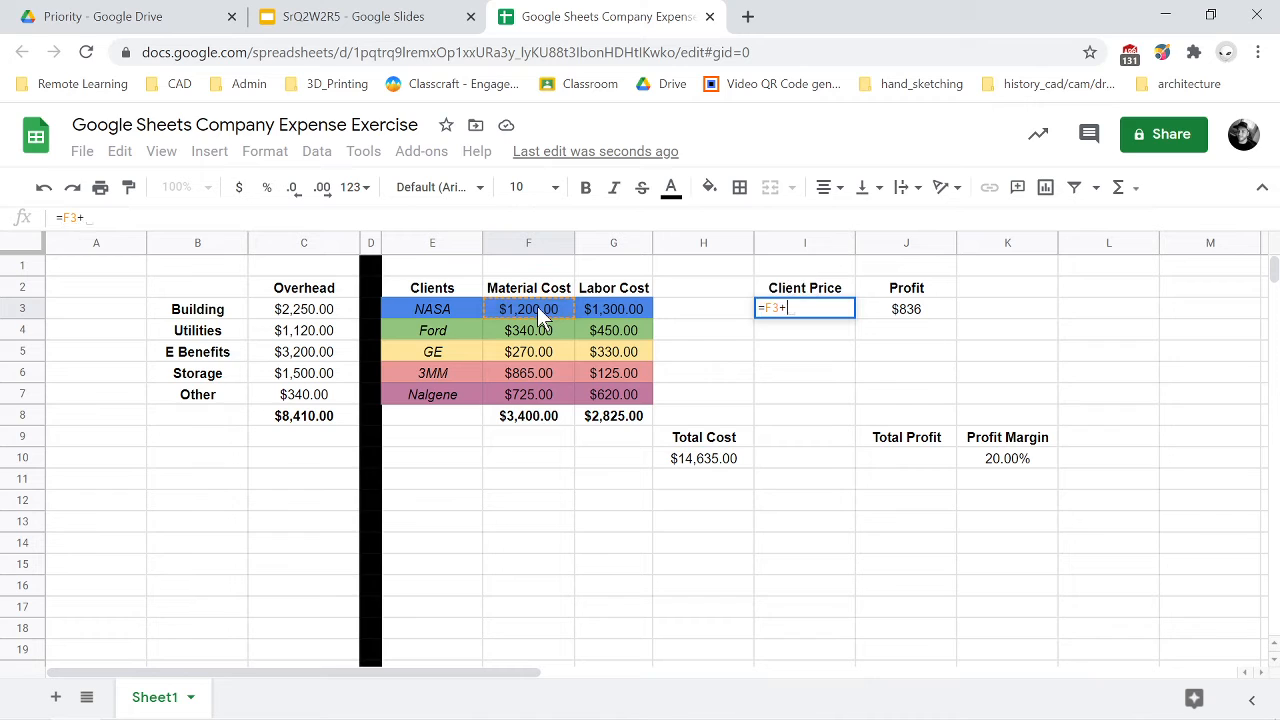
pyautogui.click(607, 315)
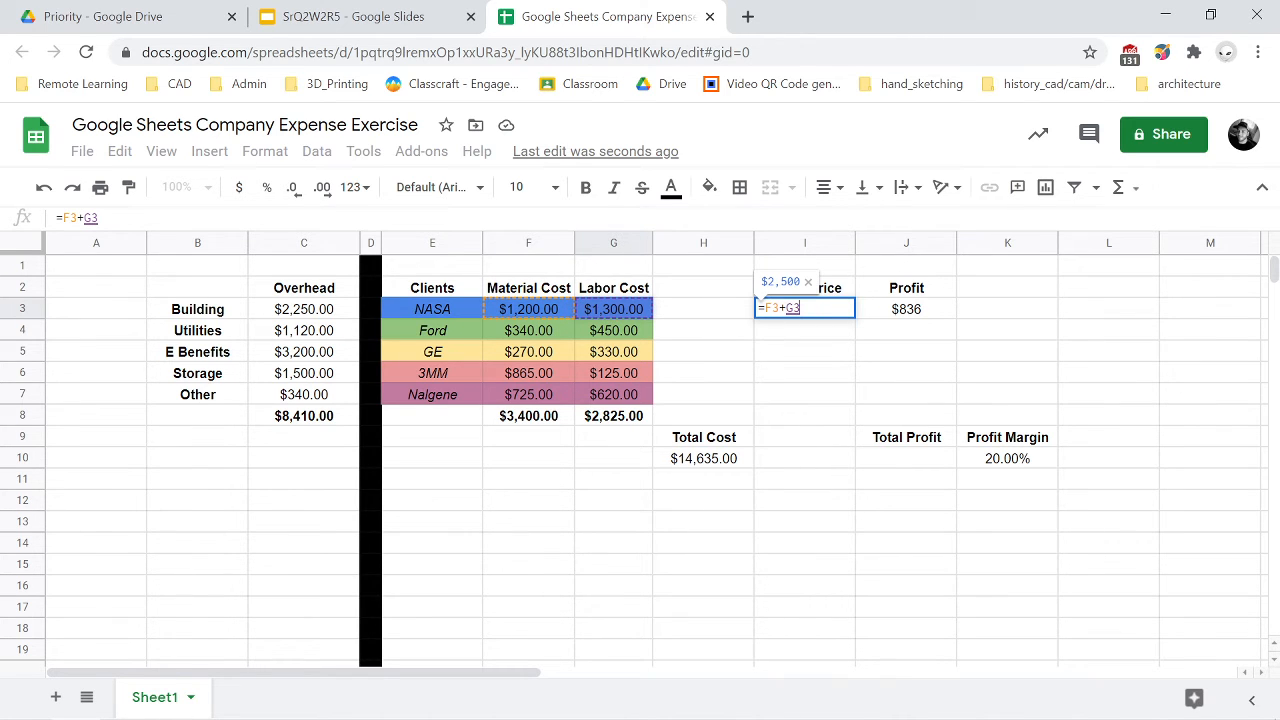
pyautogui.click(765, 308)
pyautogui.write('(')
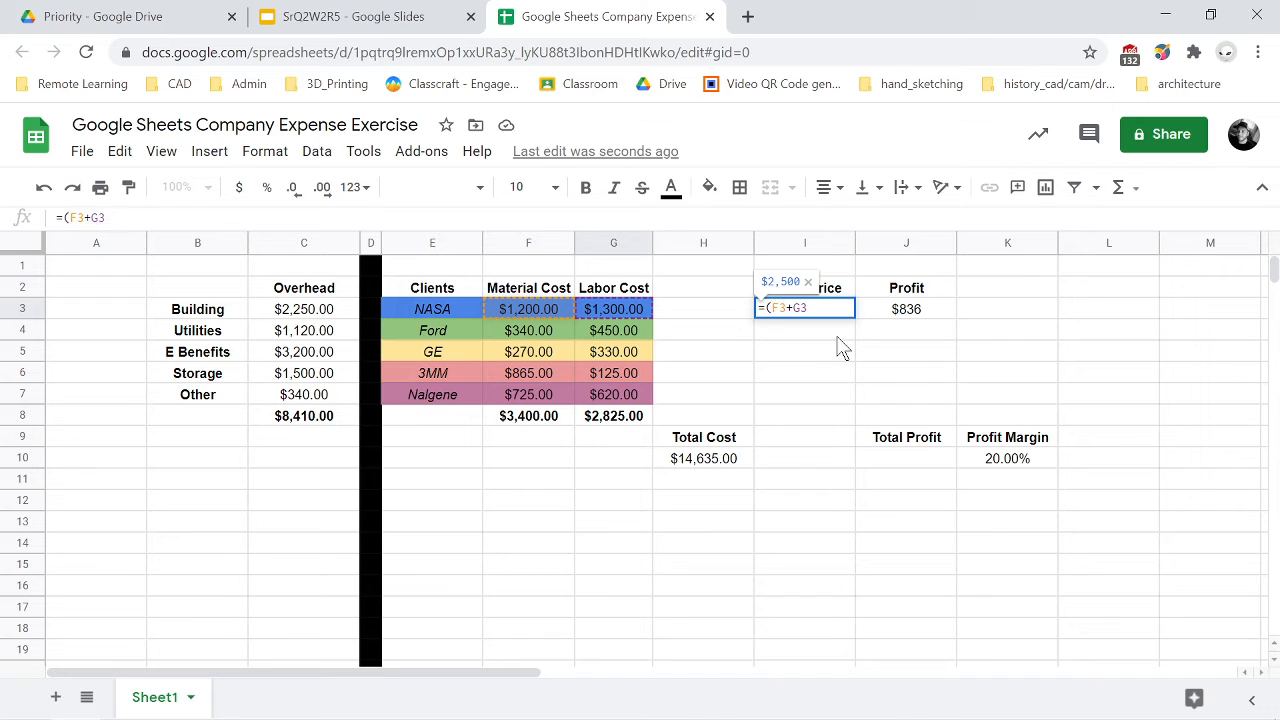
pyautogui.click(808, 308)
pyautogui.write(')+')
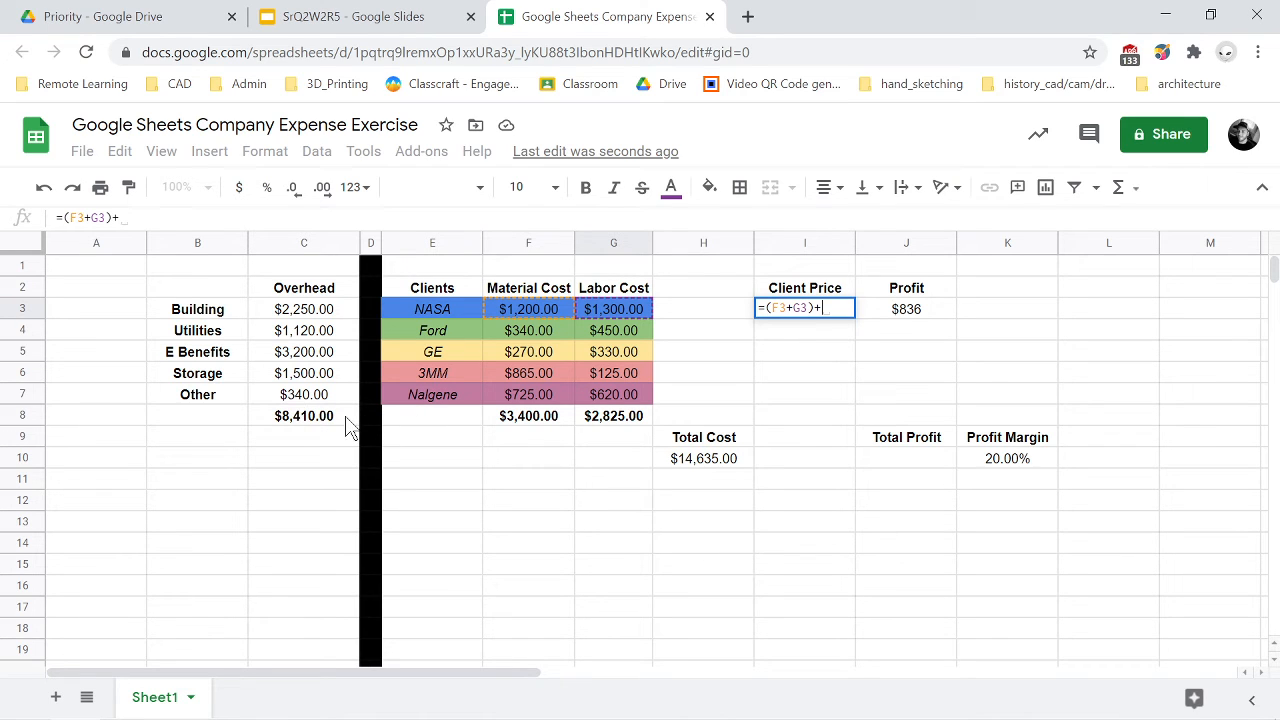
# Add one fifth of the overhead total and NASA's profit, completing the Client Price formula in I3 as =(F3+G3)+(C8/5)+J3.
pyautogui.write('(')
pyautogui.click(329, 424)
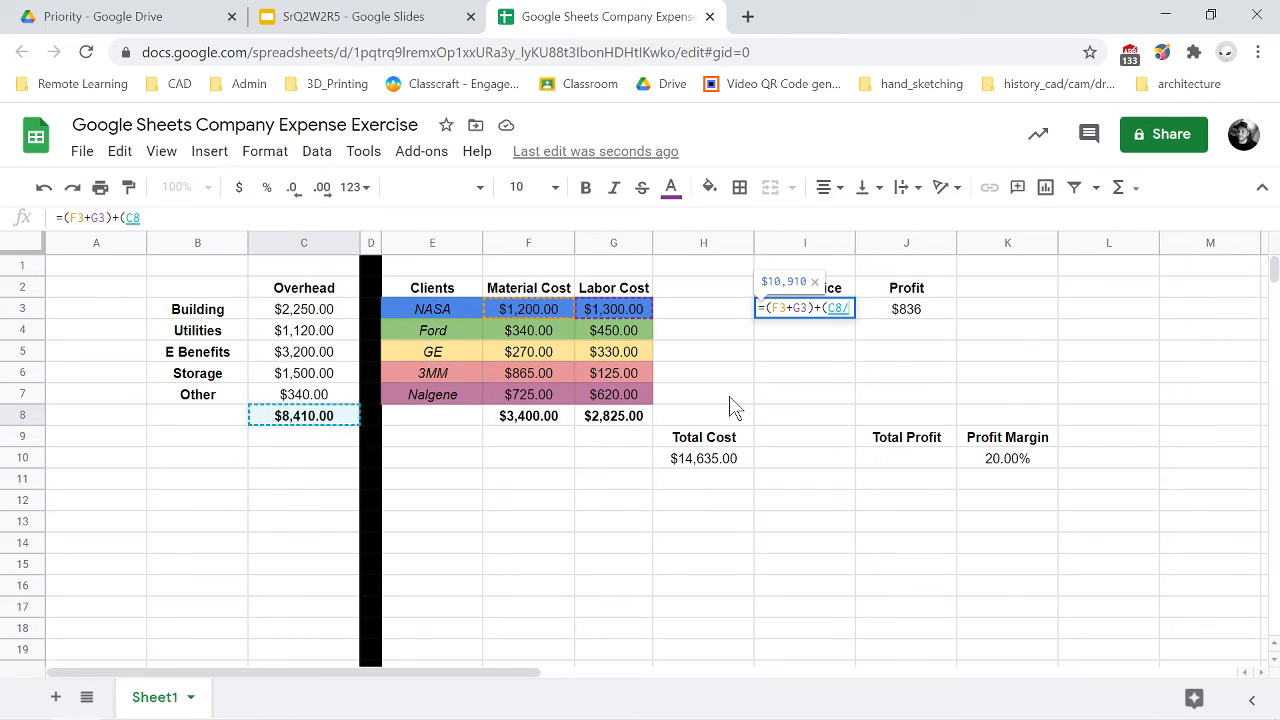
pyautogui.write('/5')
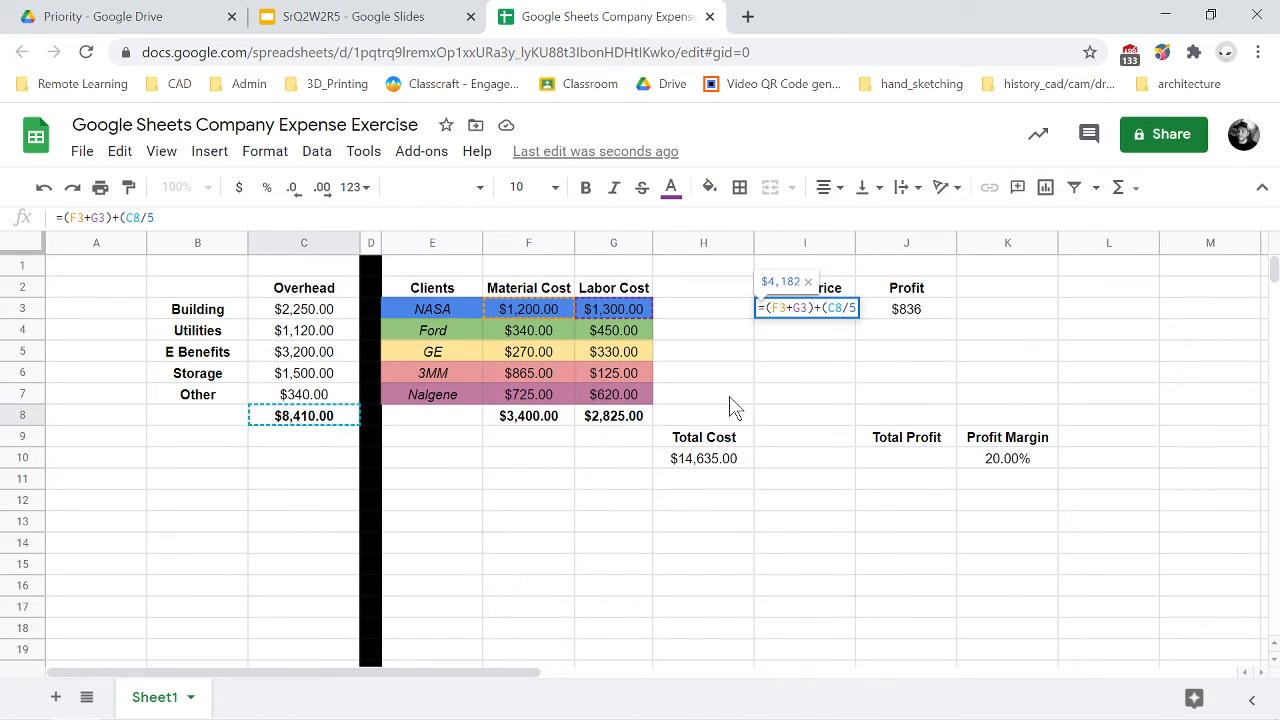
pyautogui.write(')+')
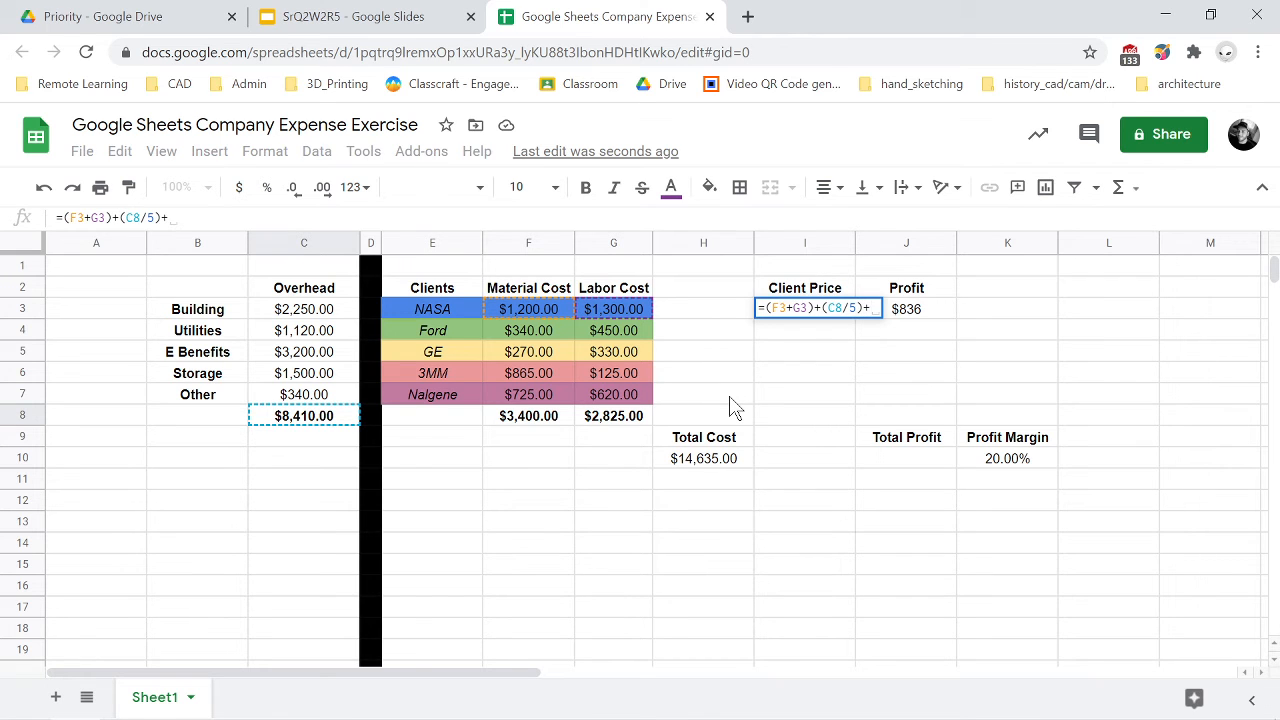
pyautogui.click(918, 319)
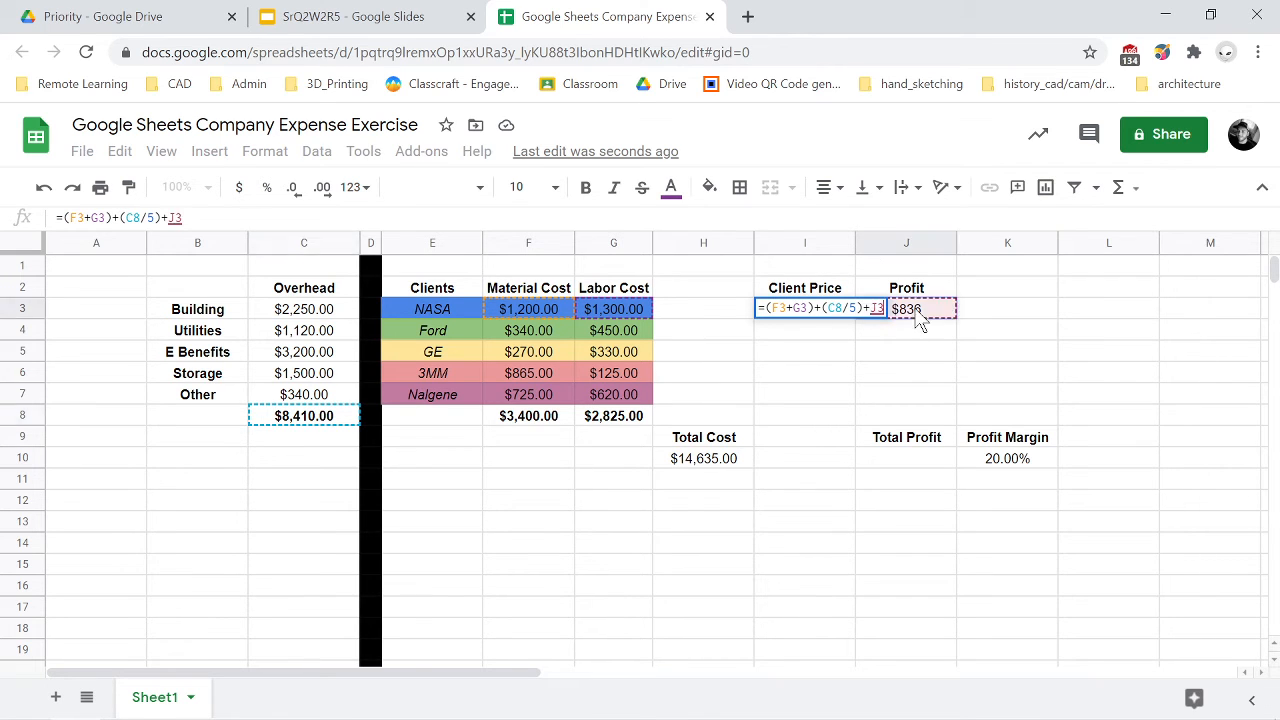
pyautogui.press('Return')
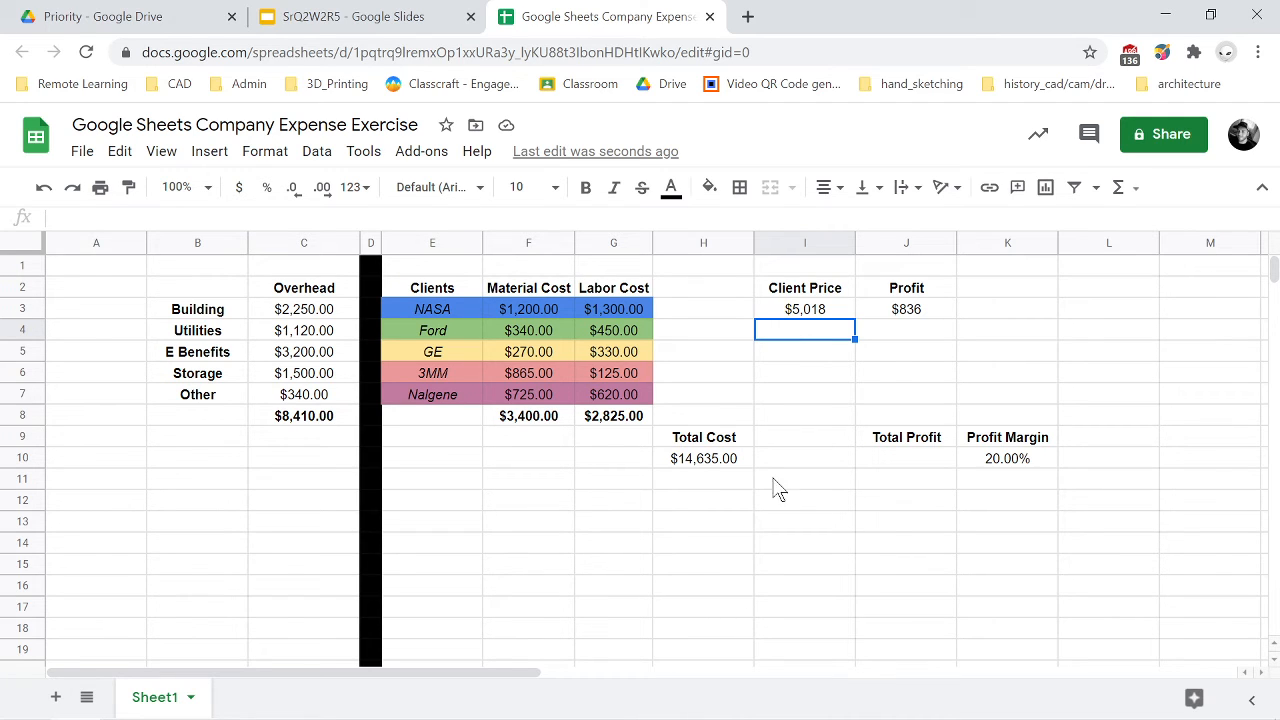
# Try to fill NASA's Profit formula from J3 down through J8.
pyautogui.click(892, 340)
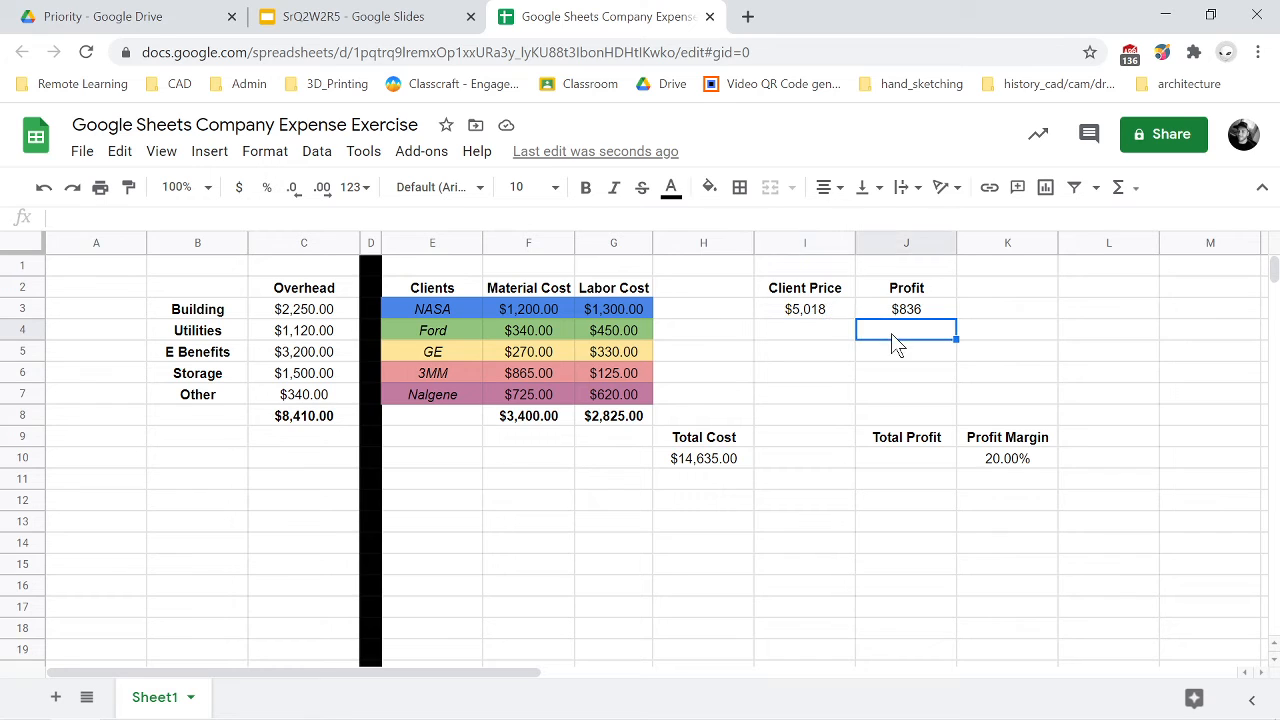
pyautogui.click(836, 340)
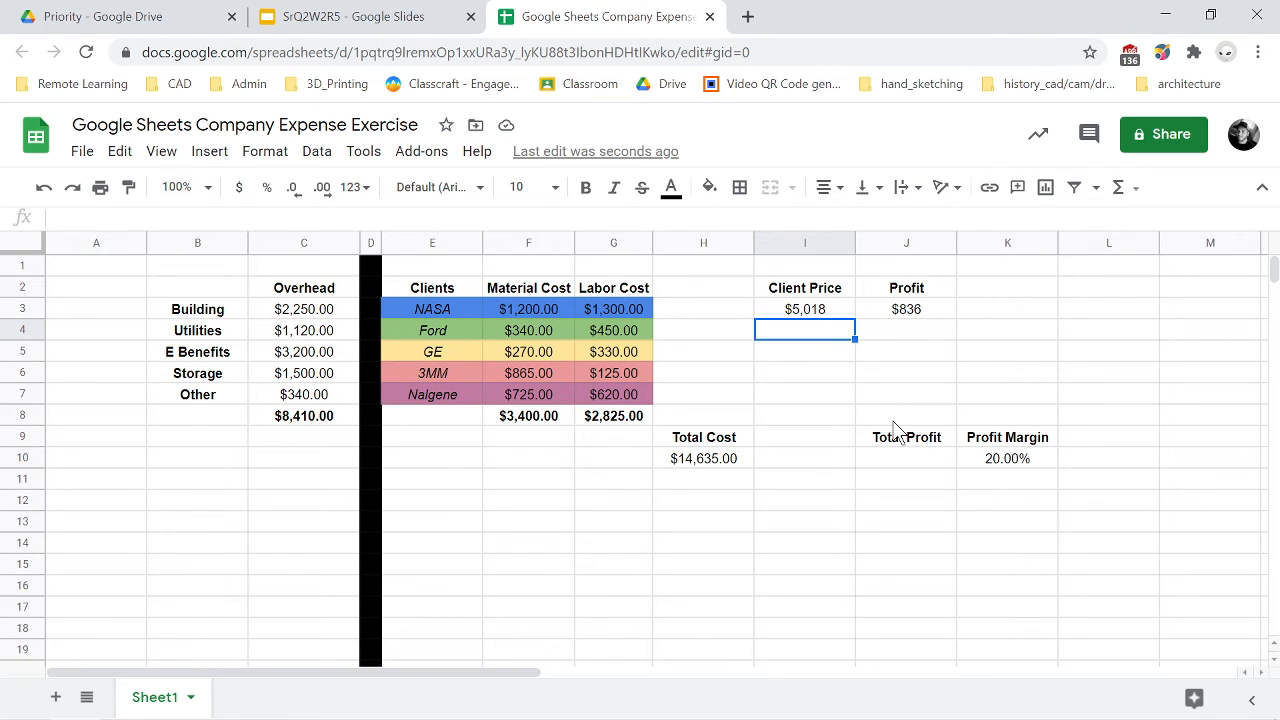
pyautogui.click(920, 312)
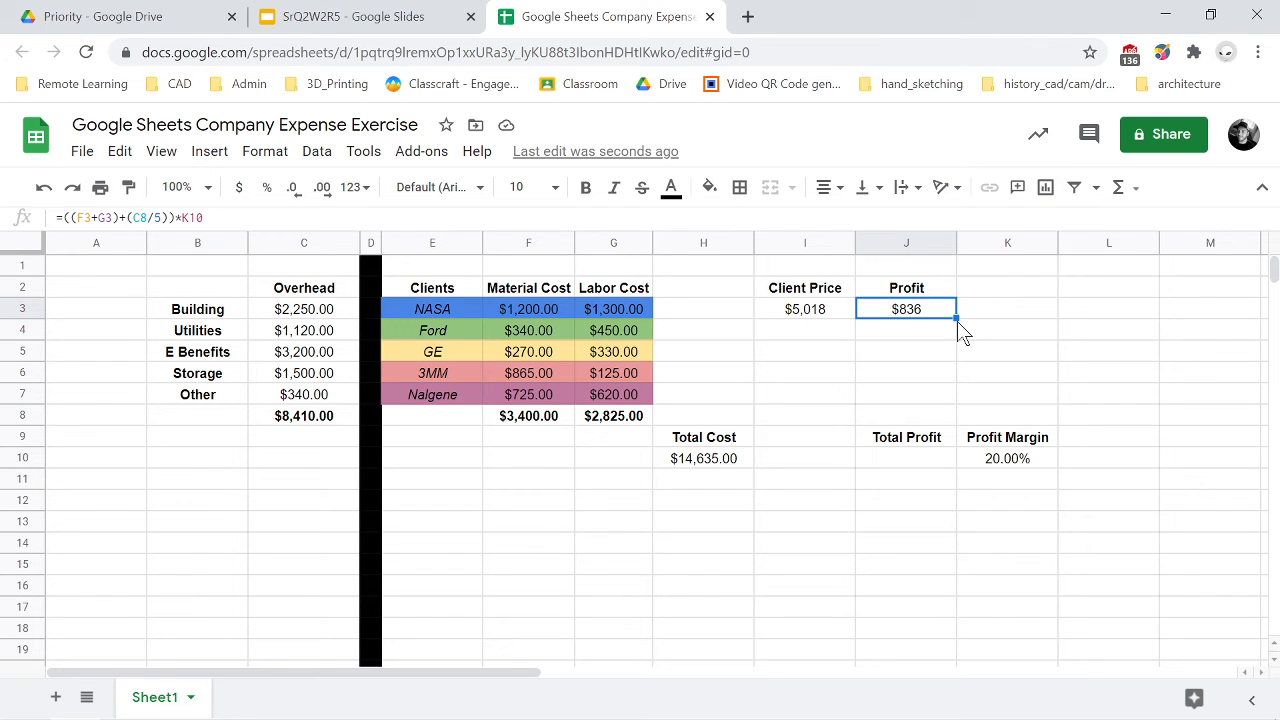
pyautogui.moveTo(957, 320); pyautogui.dragTo(955, 338)
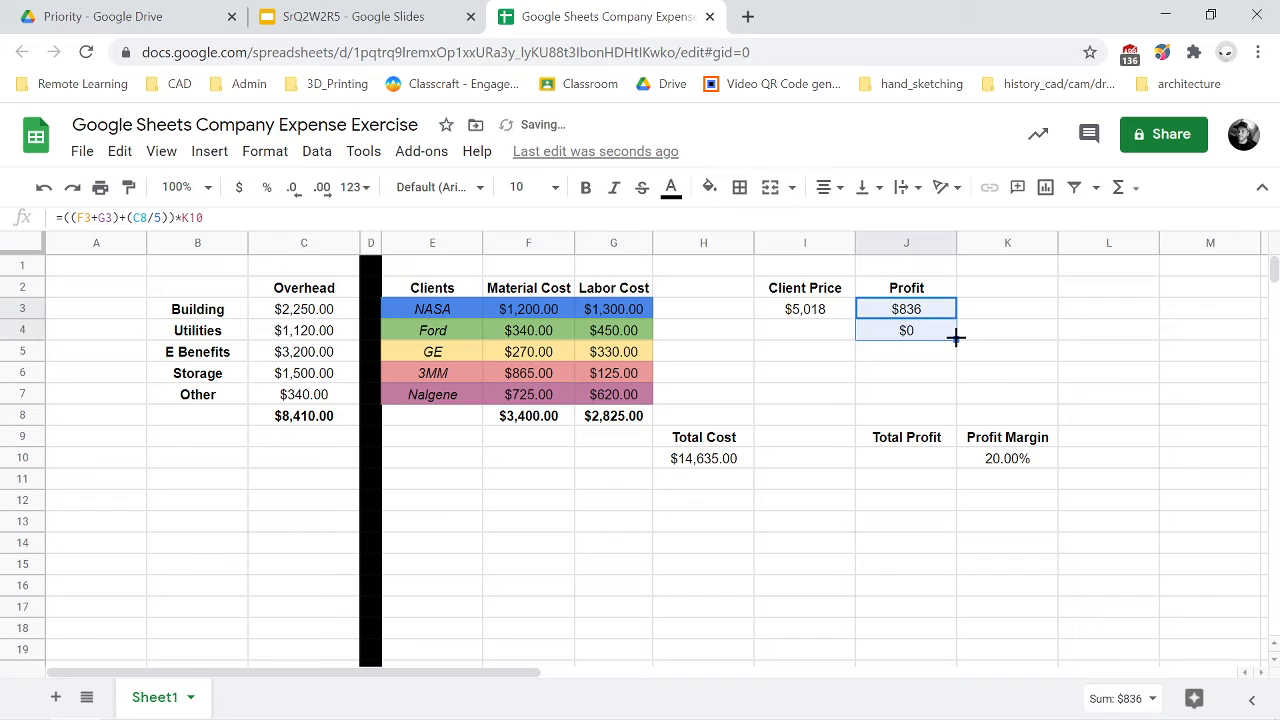
pyautogui.click(913, 355)
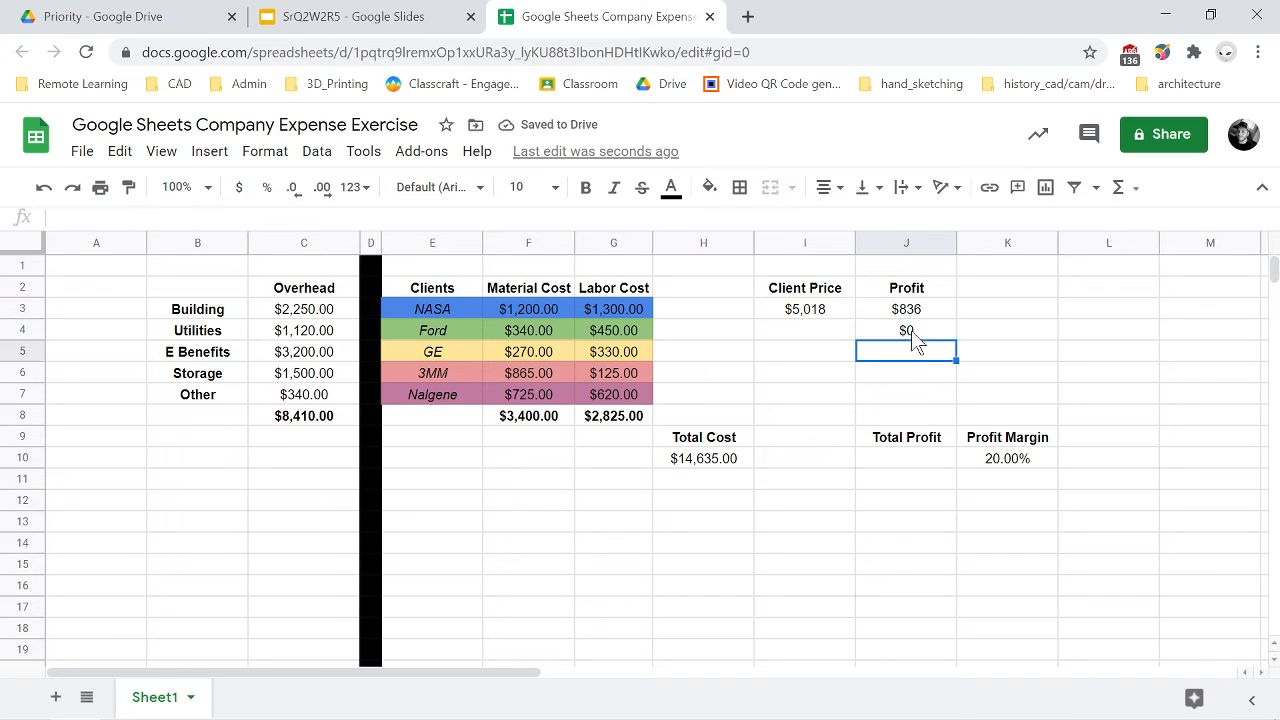
pyautogui.click(912, 333)
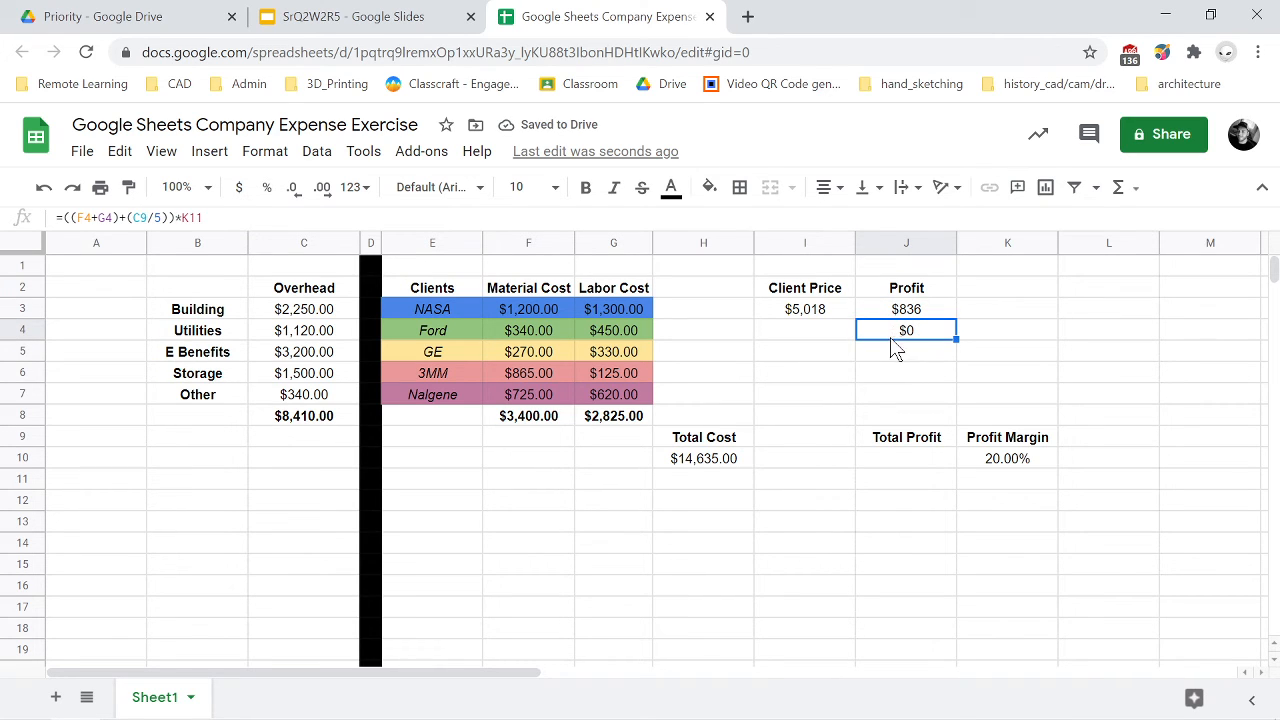
pyautogui.click(950, 311)
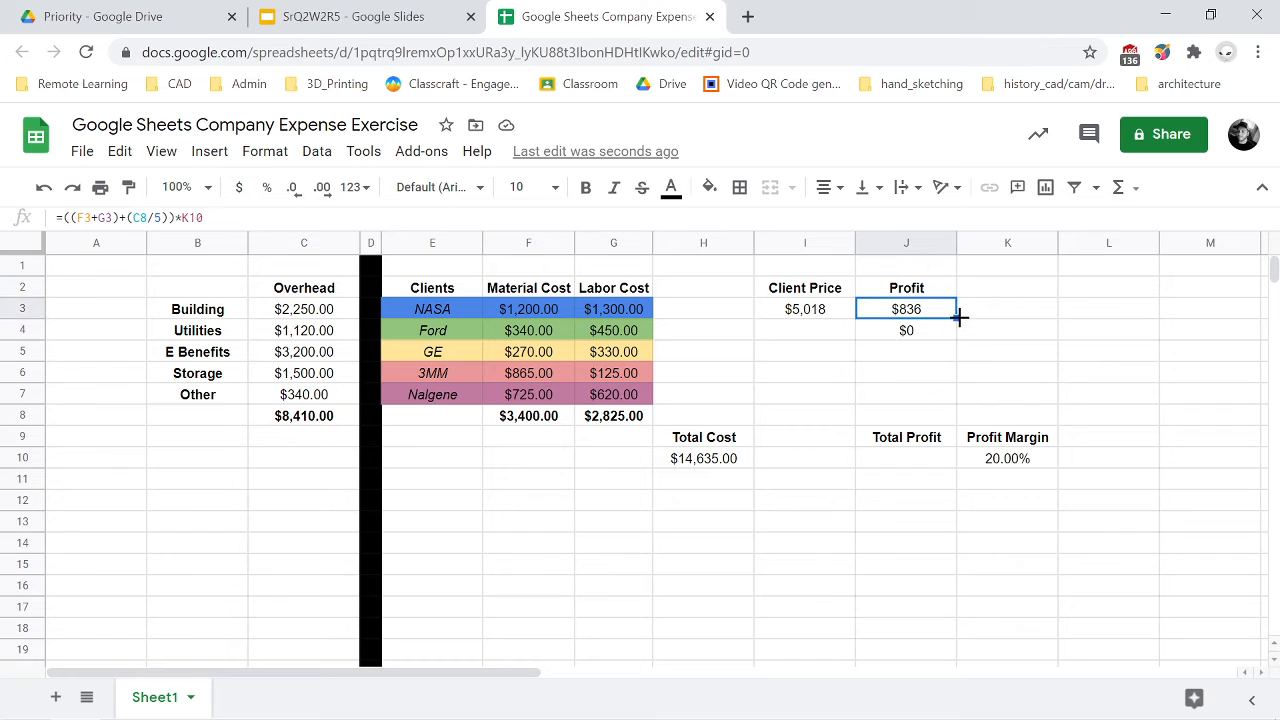
pyautogui.moveTo(958, 316); pyautogui.dragTo(957, 427)
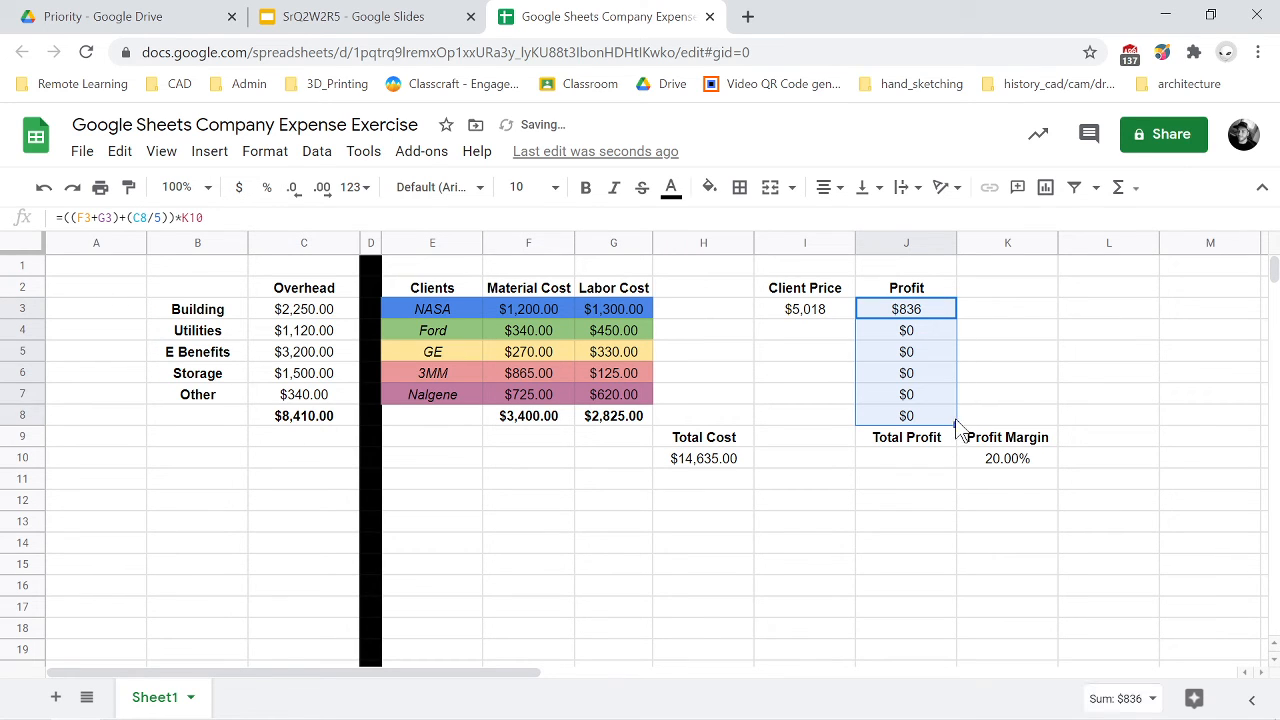
# Check the copied Profit formula in J4, then clear the copied formulas from J4:J8.
pyautogui.click(905, 338)
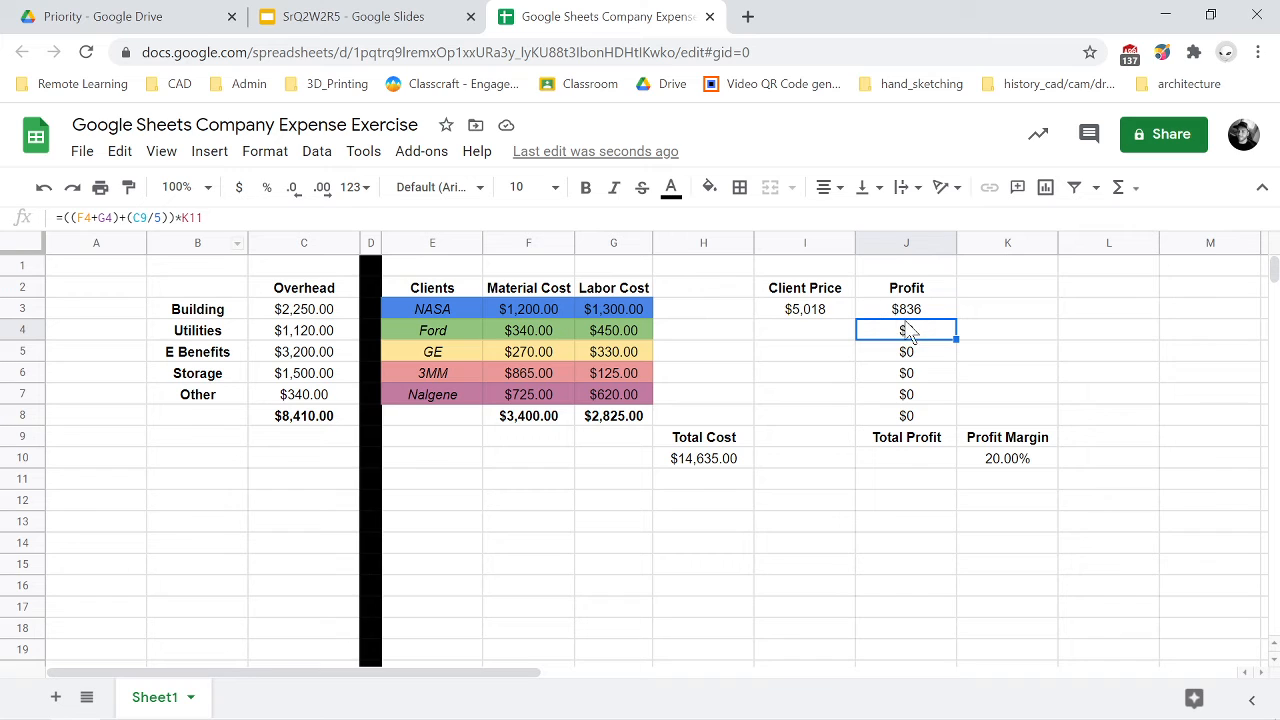
pyautogui.click(197, 217)
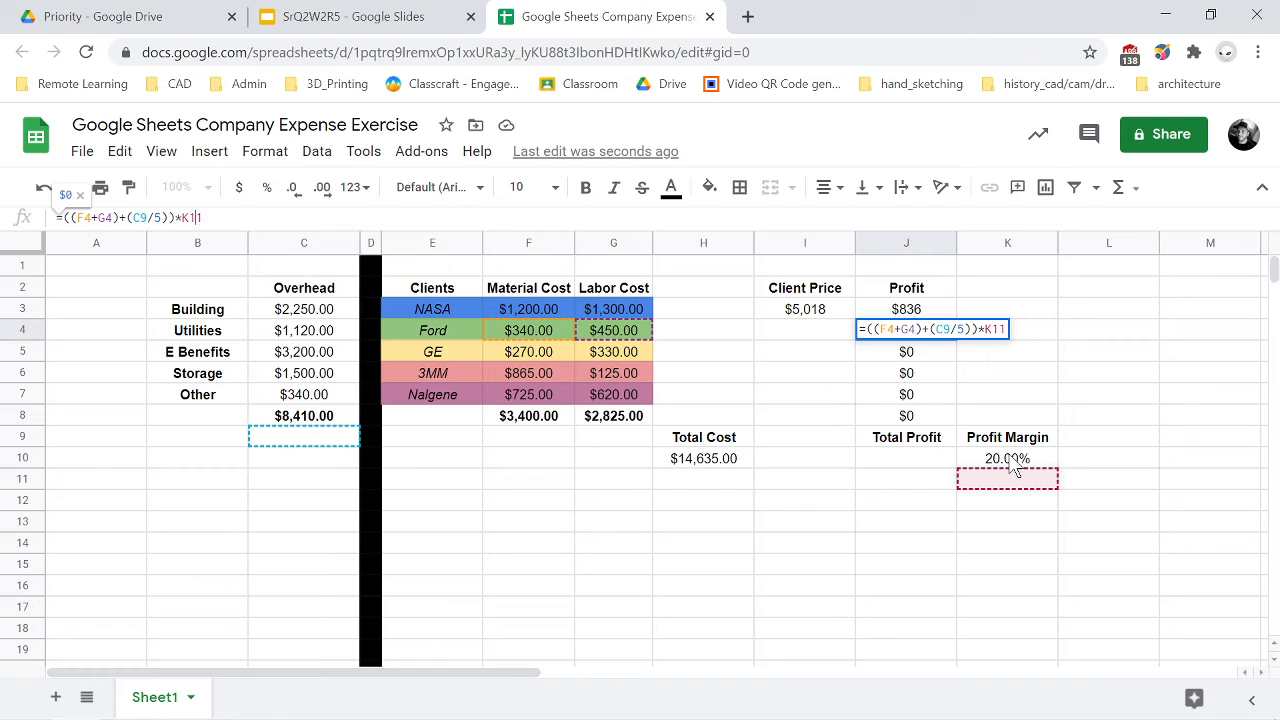
pyautogui.press('Return')
pyautogui.click(934, 334)
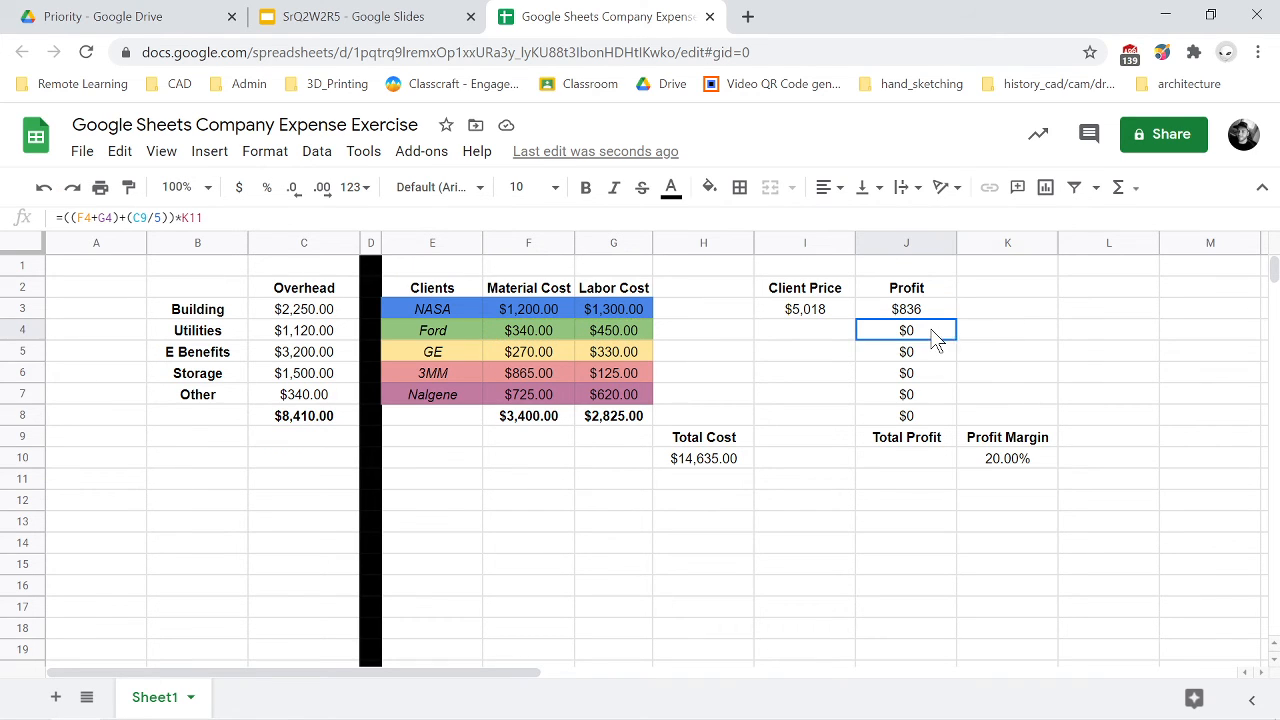
pyautogui.hotkey('shift', 'Down')
pyautogui.hotkey('shift', 'Down')
pyautogui.hotkey('shift', 'Down')
pyautogui.hotkey('shift', 'Down')
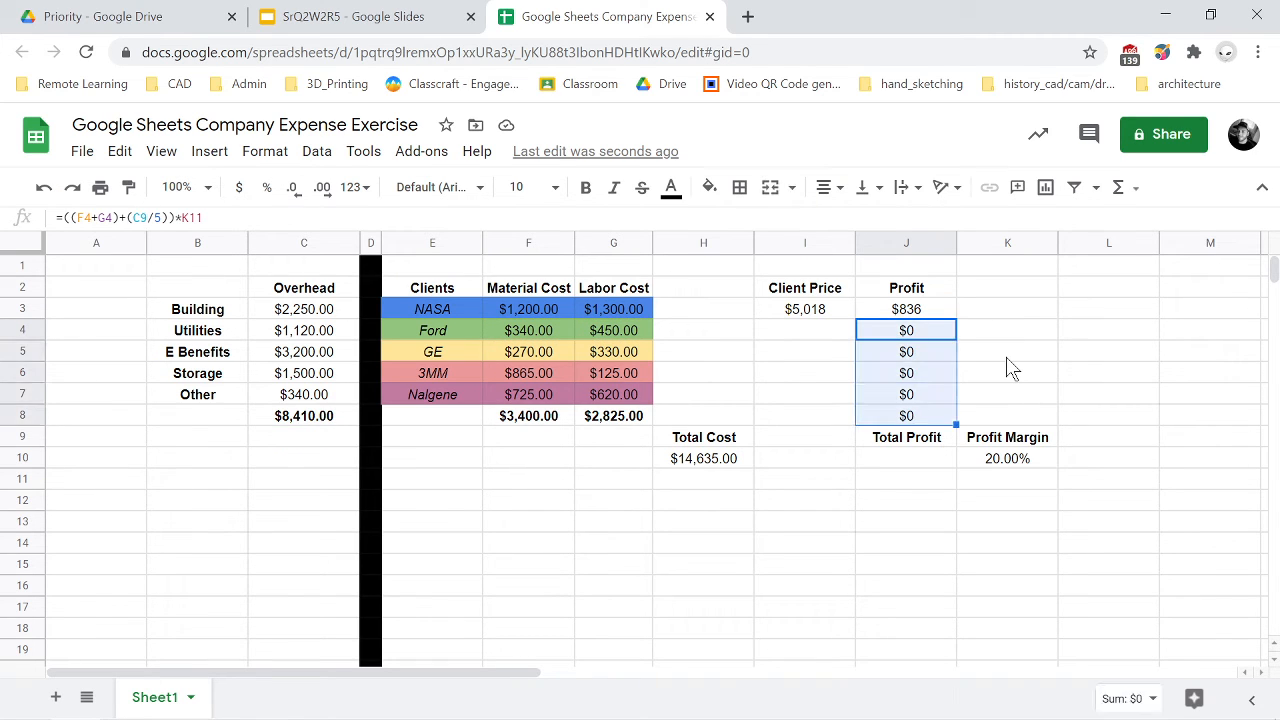
pyautogui.press('Delete')
# Lock the overhead and margin row references in NASA's Profit formula, making J3 =((F3+G3)+(C$8/5))*K$10.
pyautogui.press('Up')
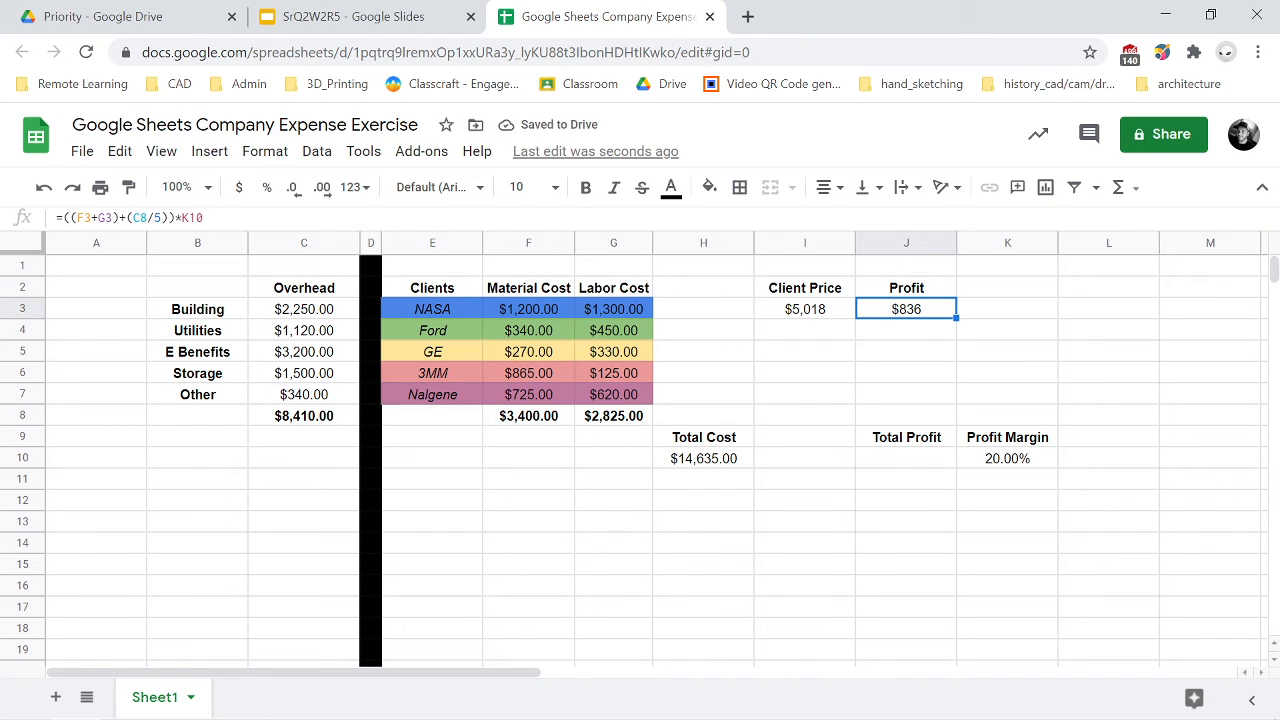
pyautogui.press('Return')
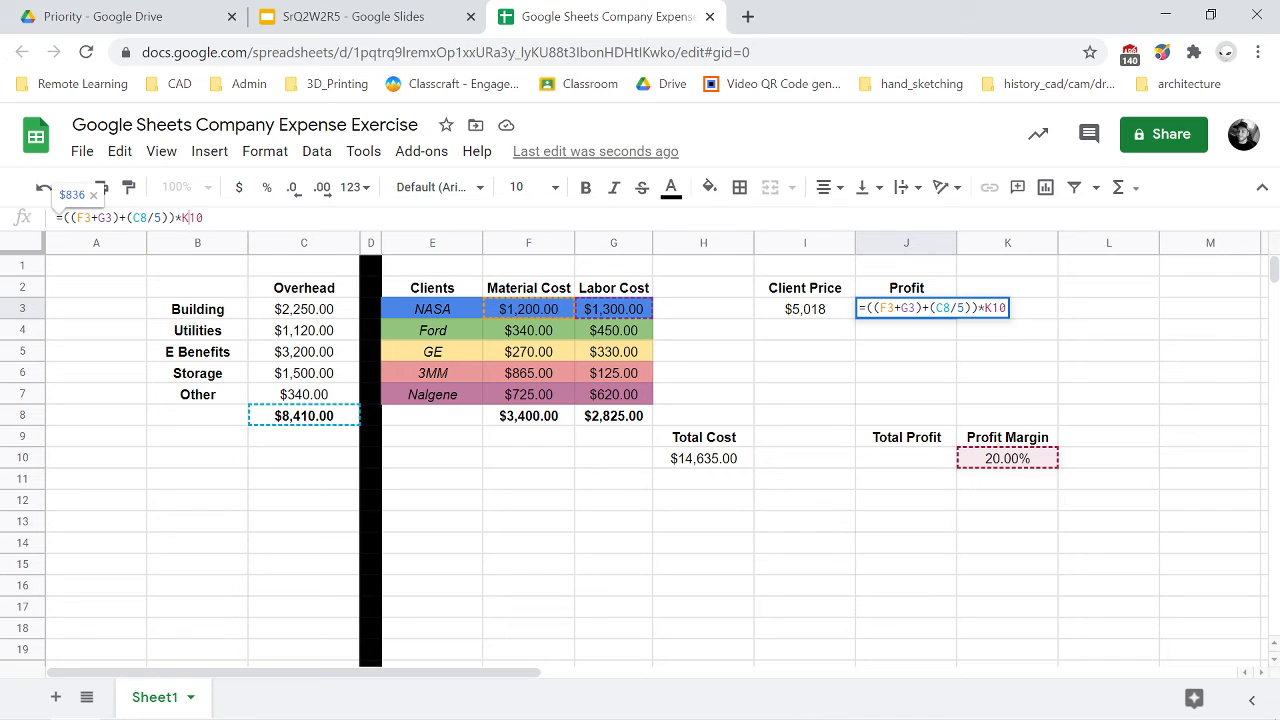
pyautogui.write('$')
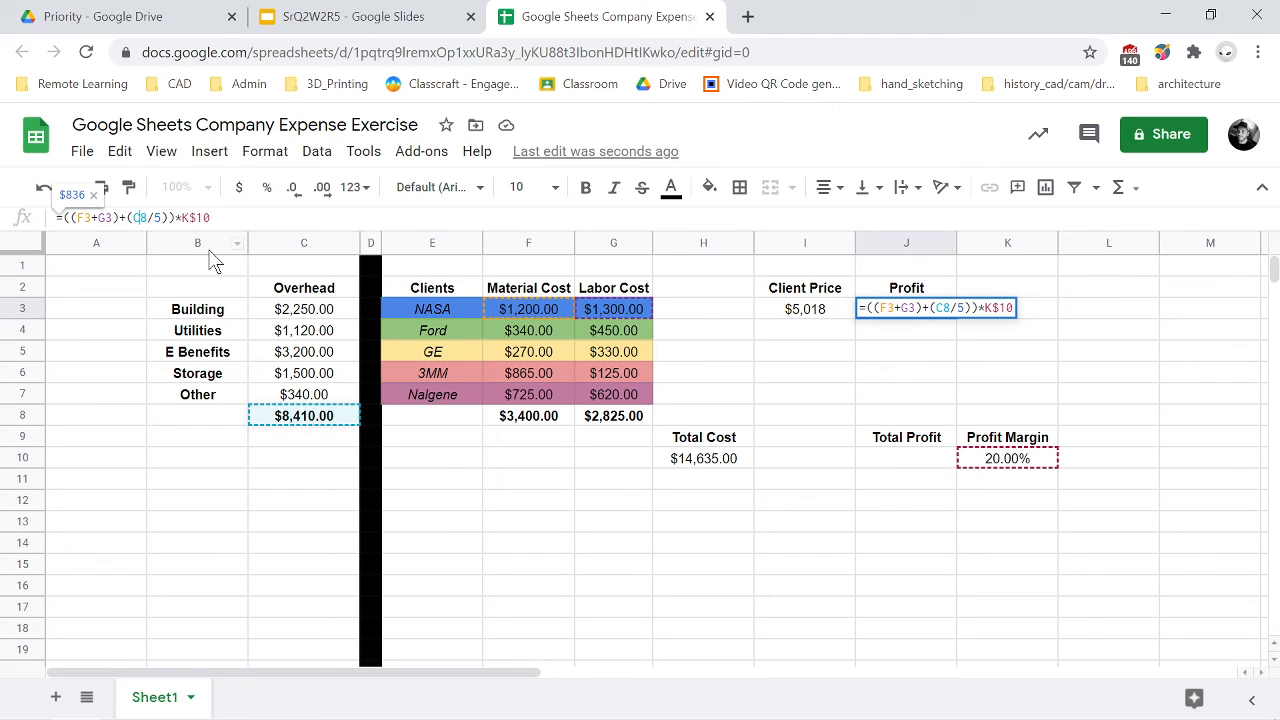
pyautogui.write('$')
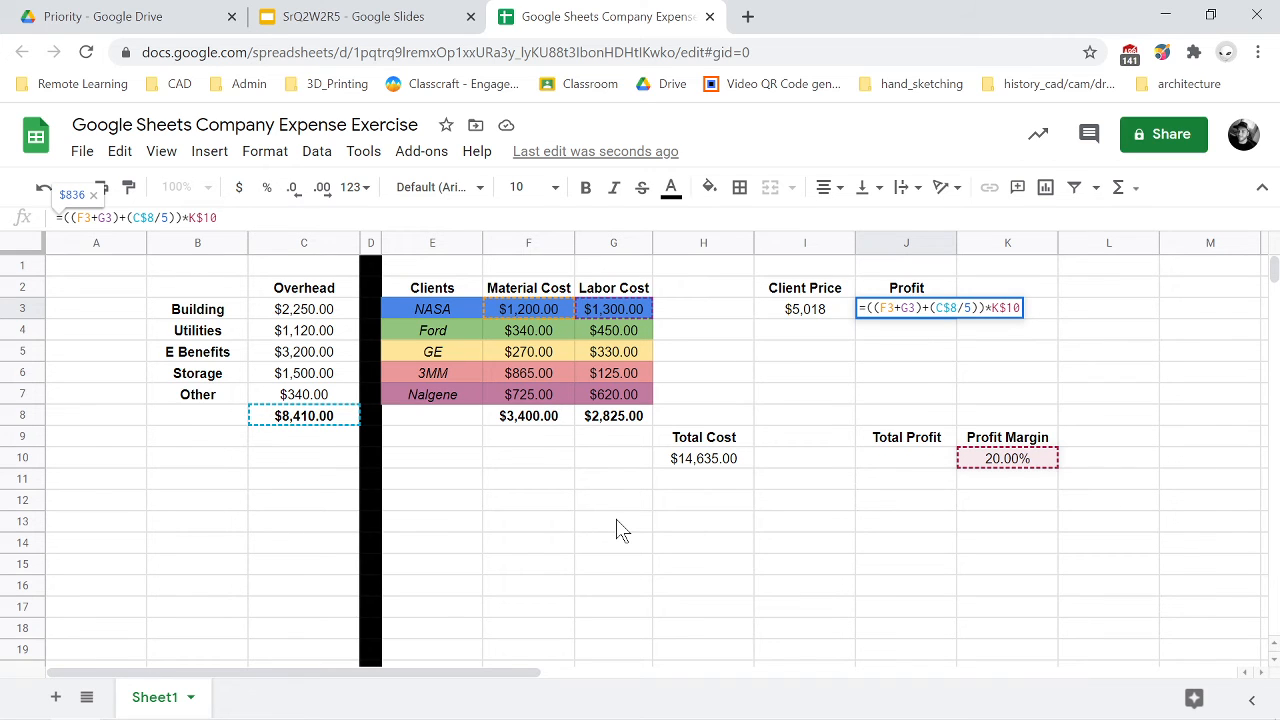
pyautogui.press('Return')
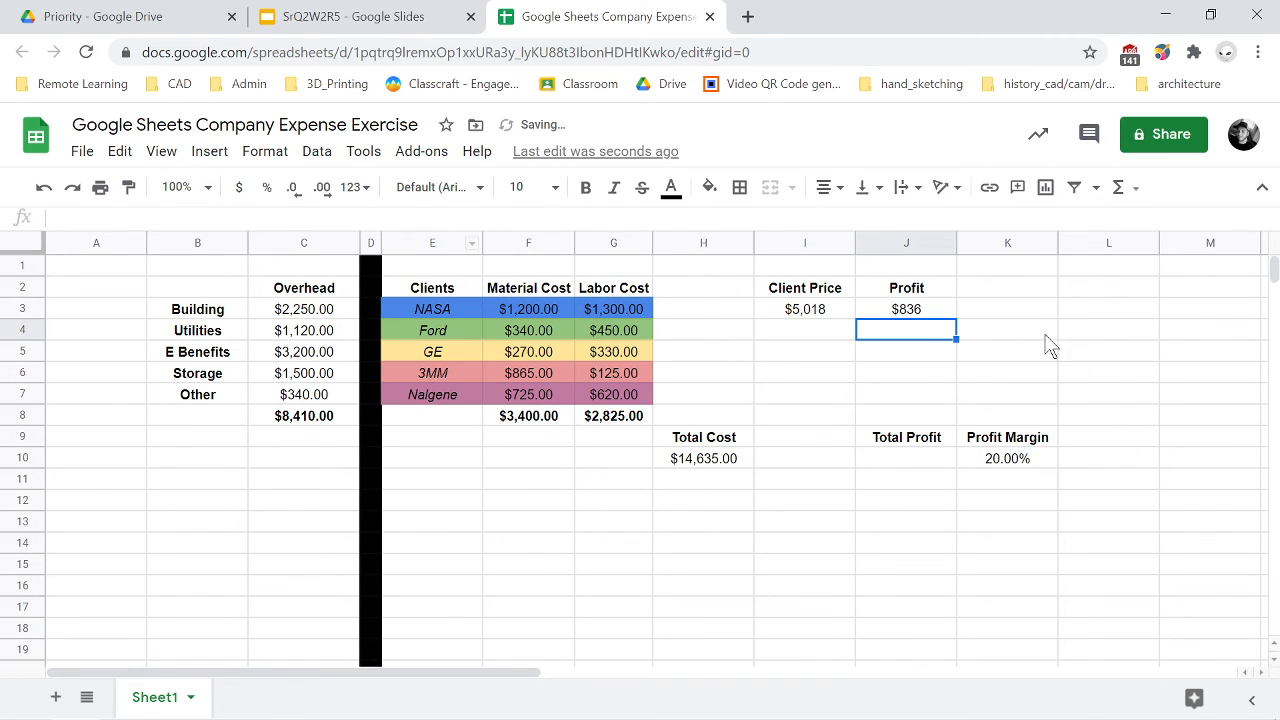
# Fill the Profit formula from J3 down through J7 and check GE's copied formula in J5.
pyautogui.click(940, 313)
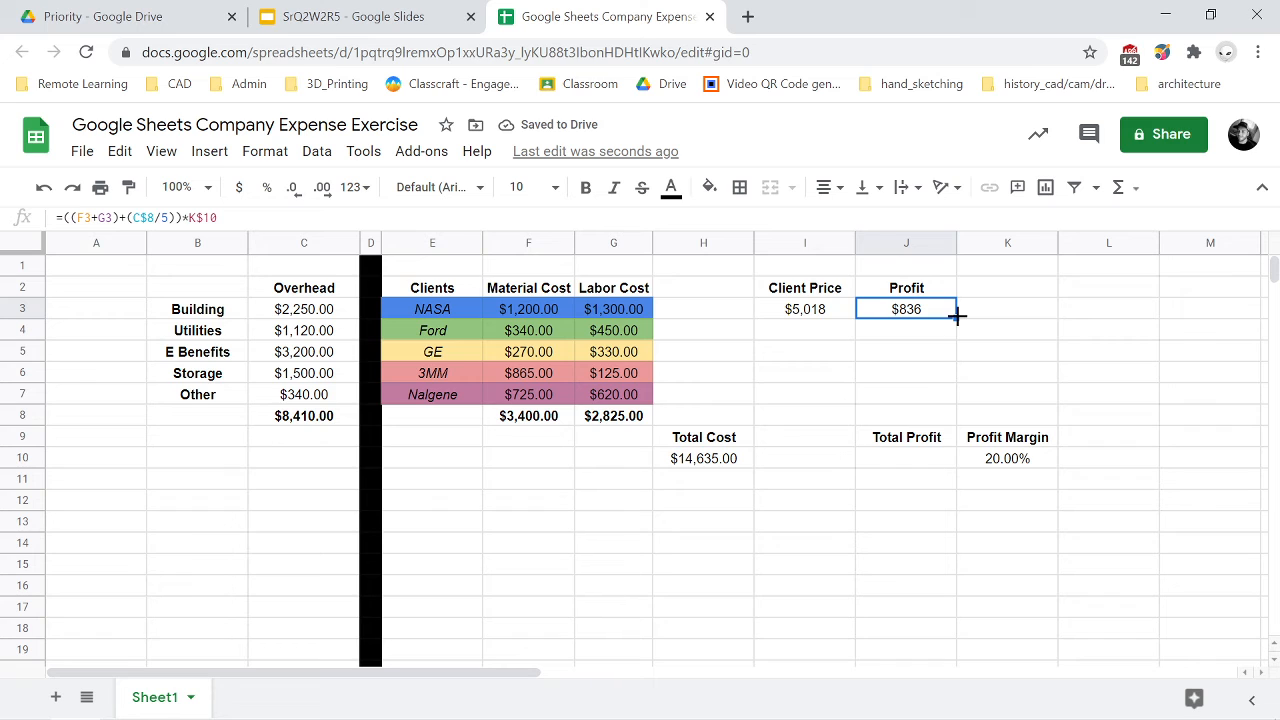
pyautogui.moveTo(957, 315); pyautogui.dragTo(955, 404)
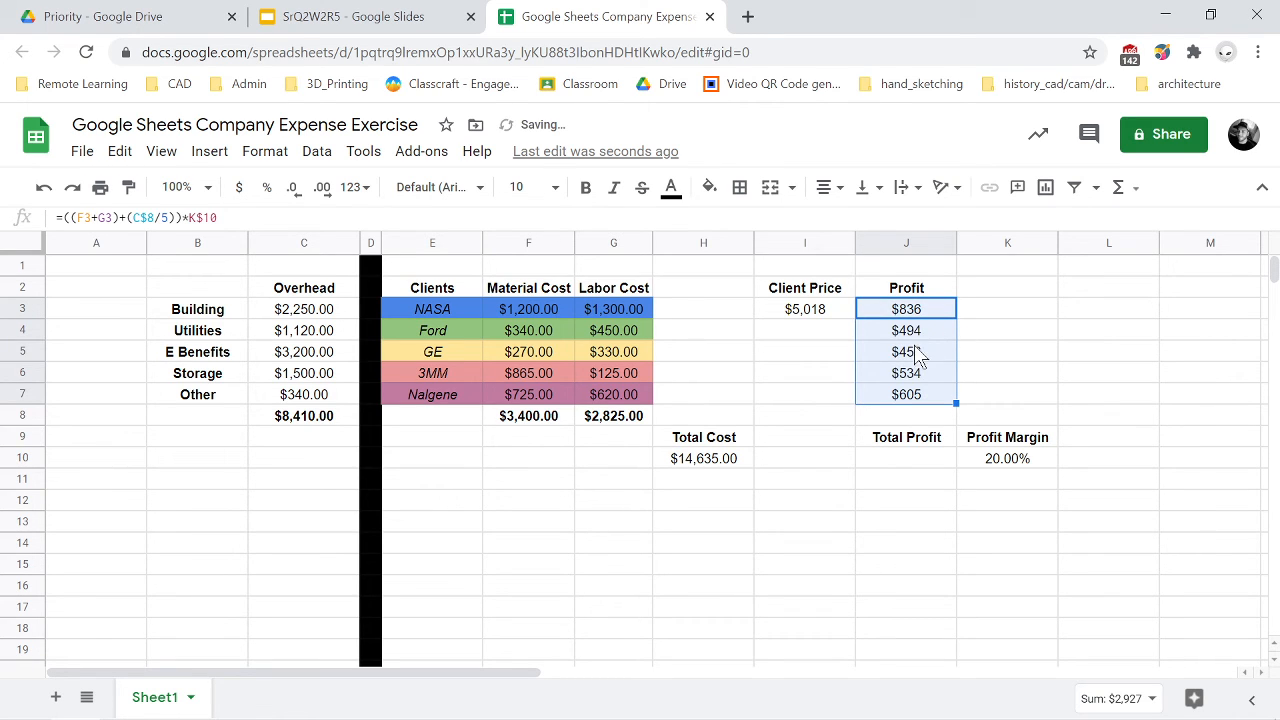
pyautogui.click(938, 357)
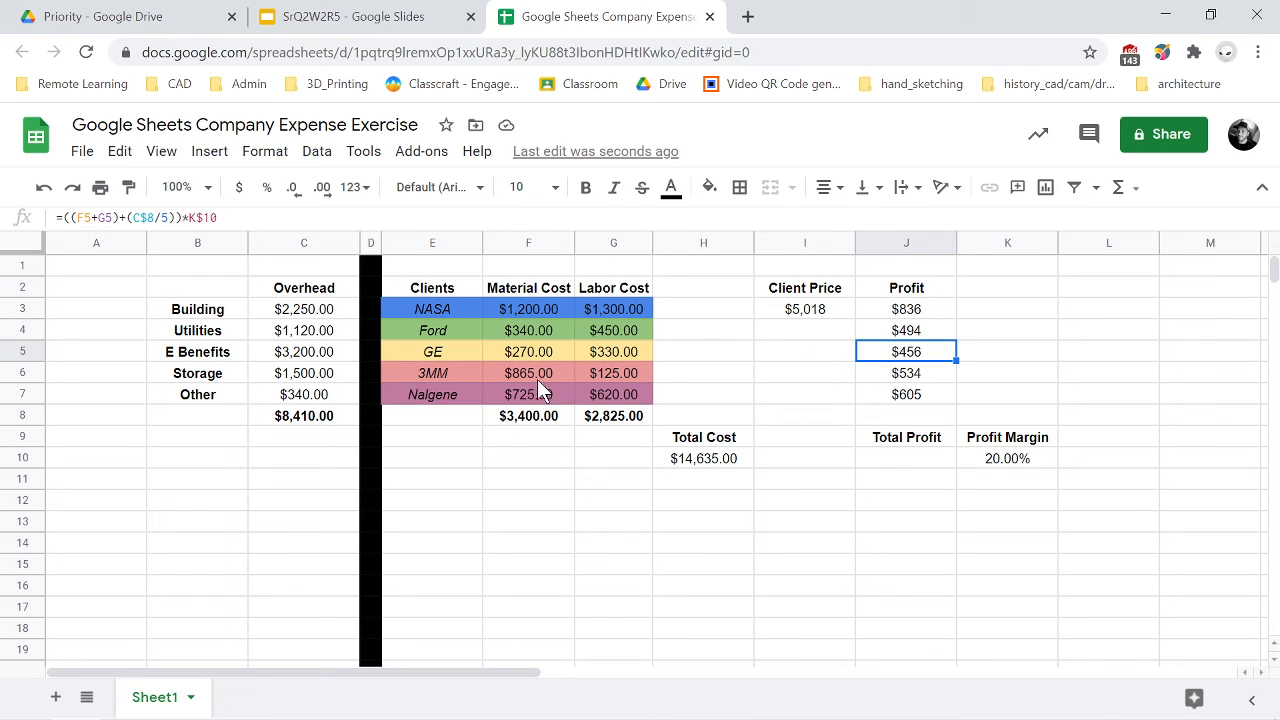
# Lock the overhead row reference in NASA's Client Price formula, making I3 =(F3+G3)+(C$8/5)+J3.
pyautogui.click(815, 315)
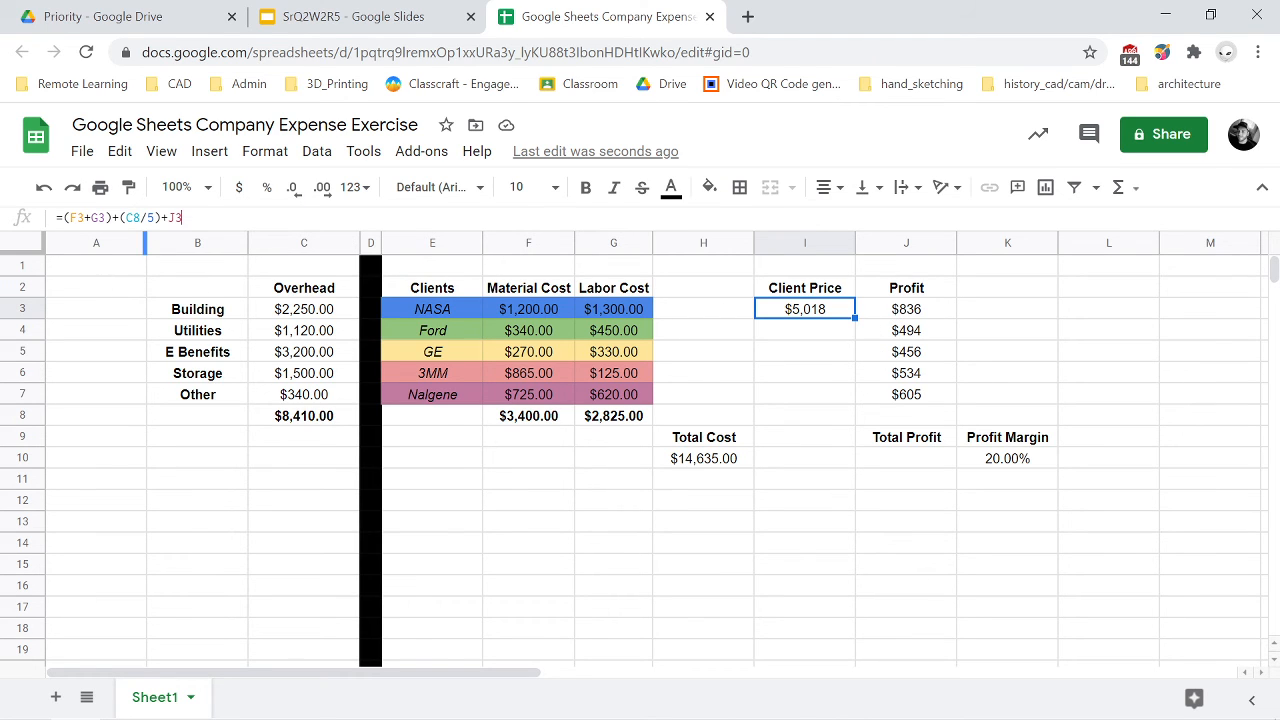
pyautogui.press('F2')
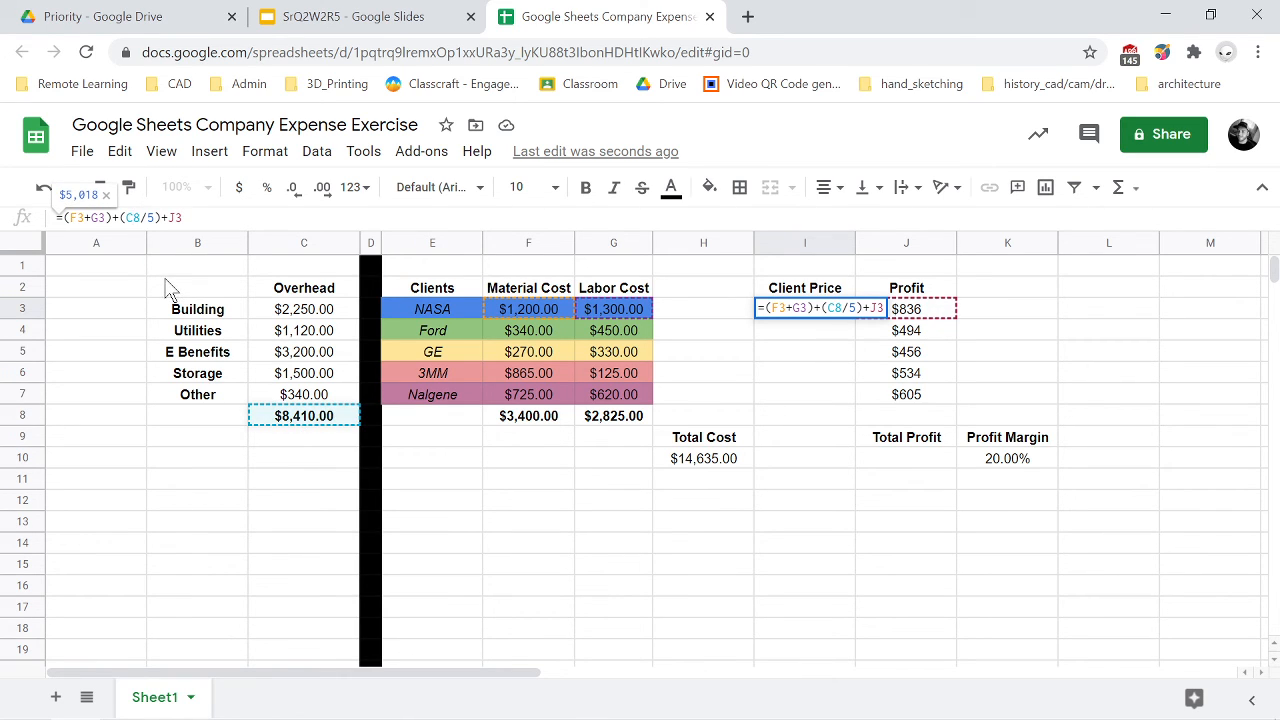
pyautogui.write('$')
pyautogui.press('Return')
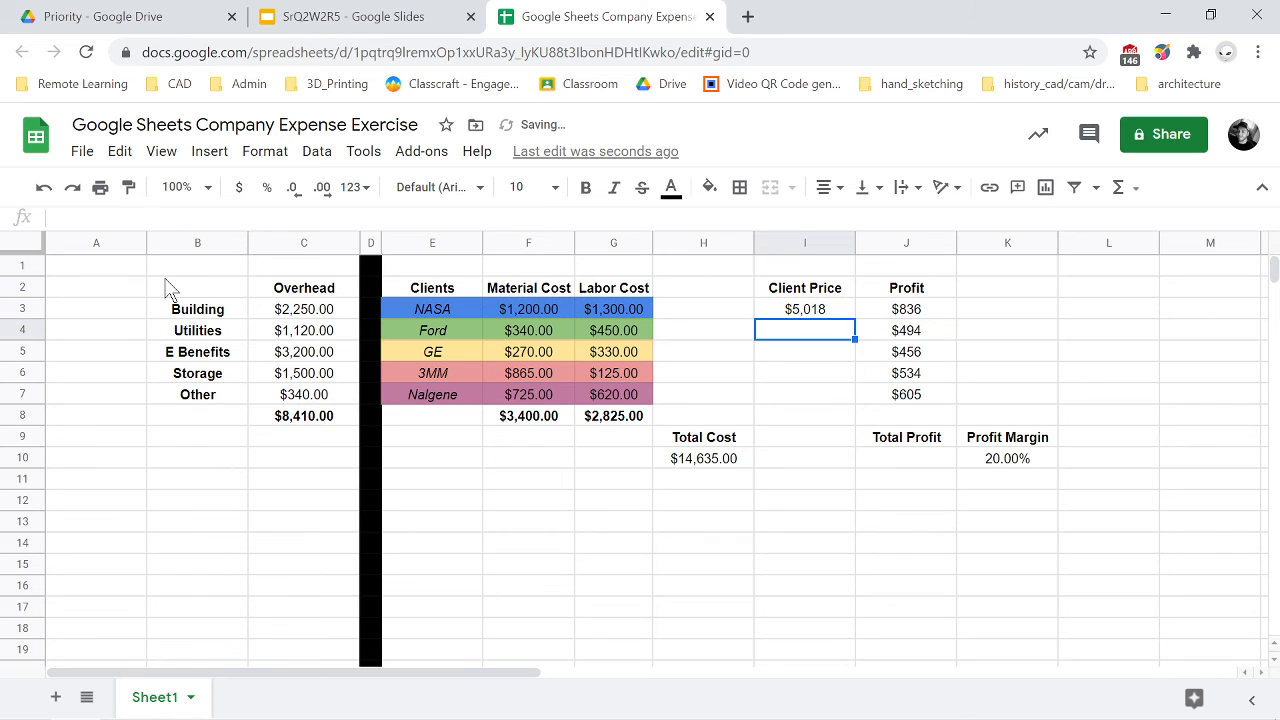
pyautogui.click(812, 315)
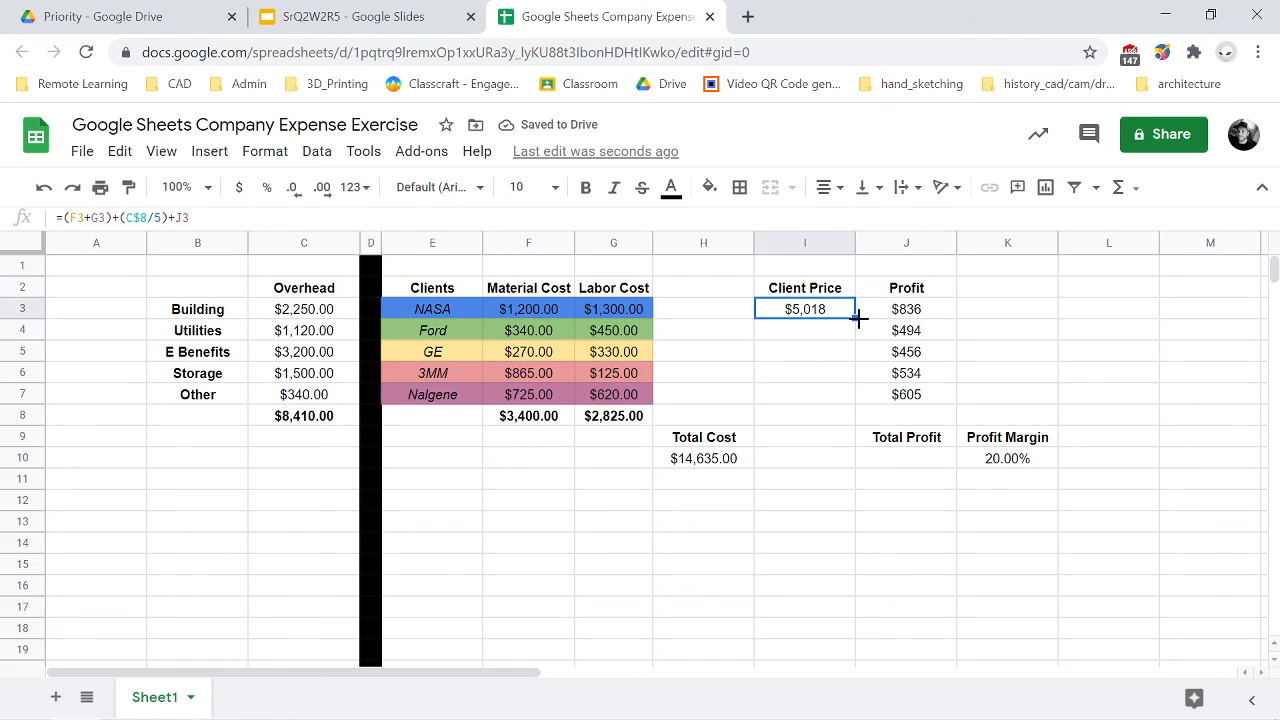
# Fill NASA's Client Price formula from I3 down through I7 for the remaining clients.
pyautogui.moveTo(856, 318); pyautogui.dragTo(862, 408)
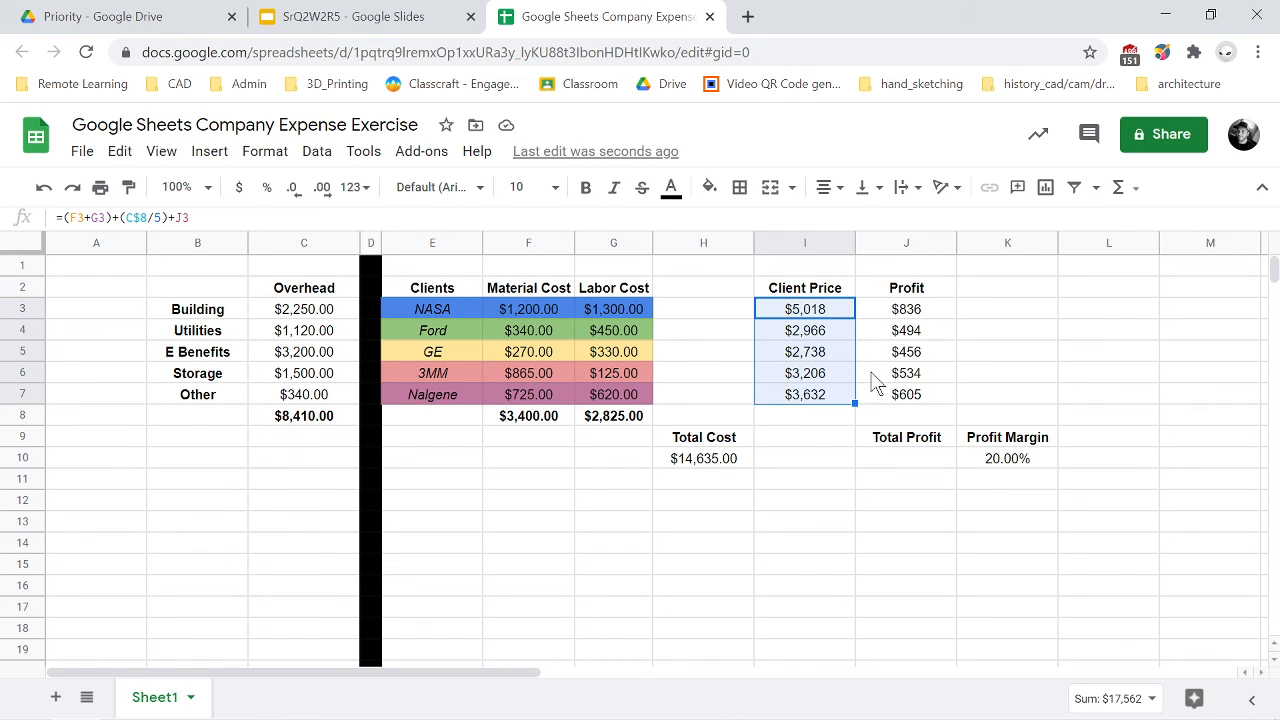
pyautogui.click(773, 566)
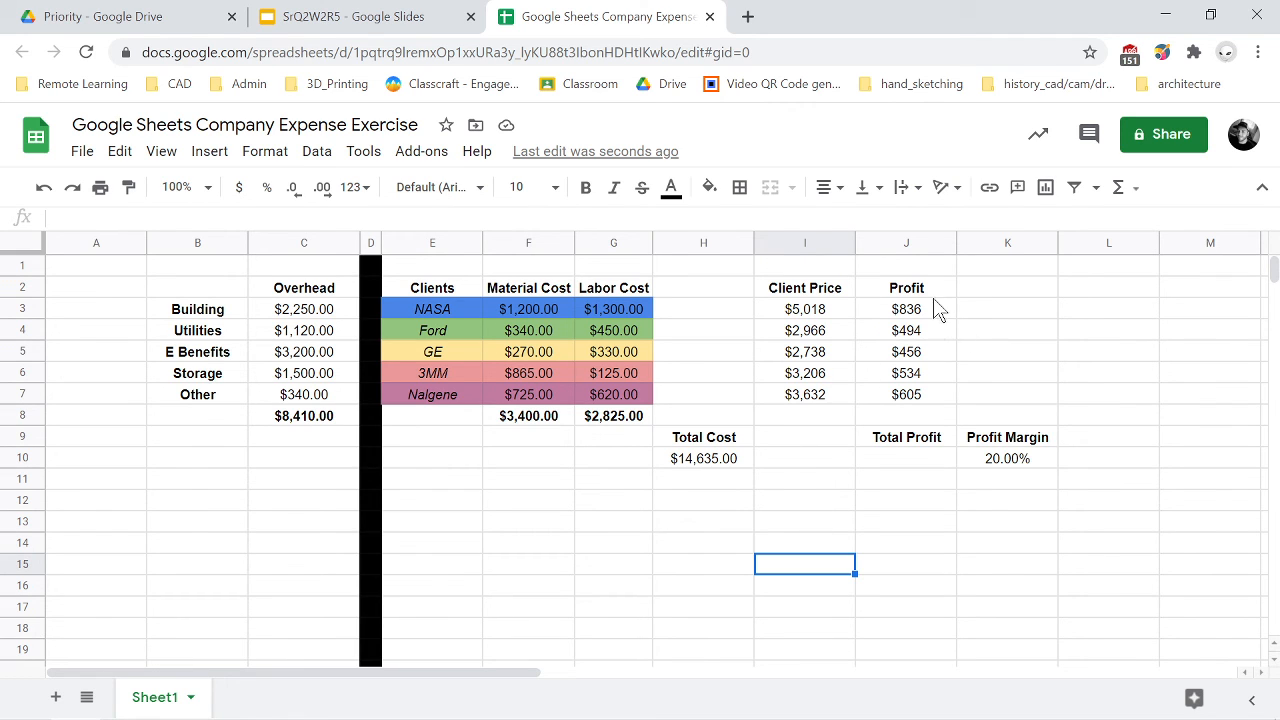
# Calculate Total Profit in J10 with =sum(J3:J7).
pyautogui.click(901, 466)
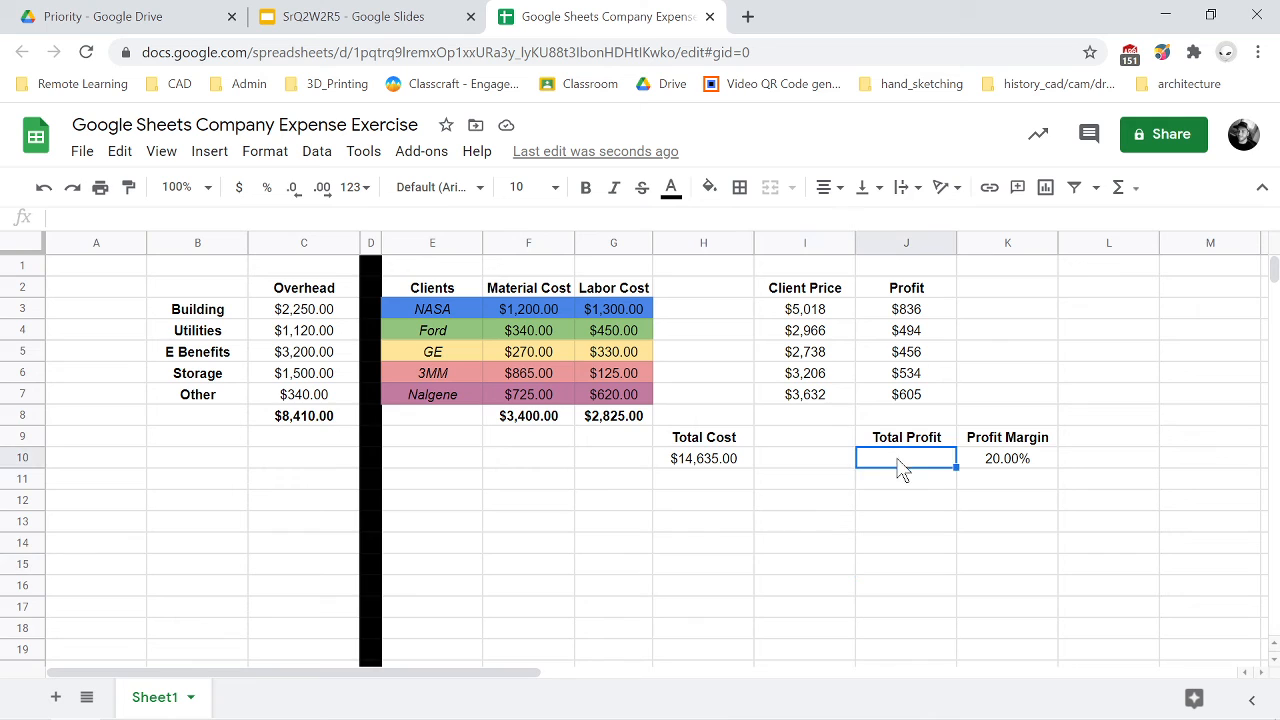
pyautogui.write('=')
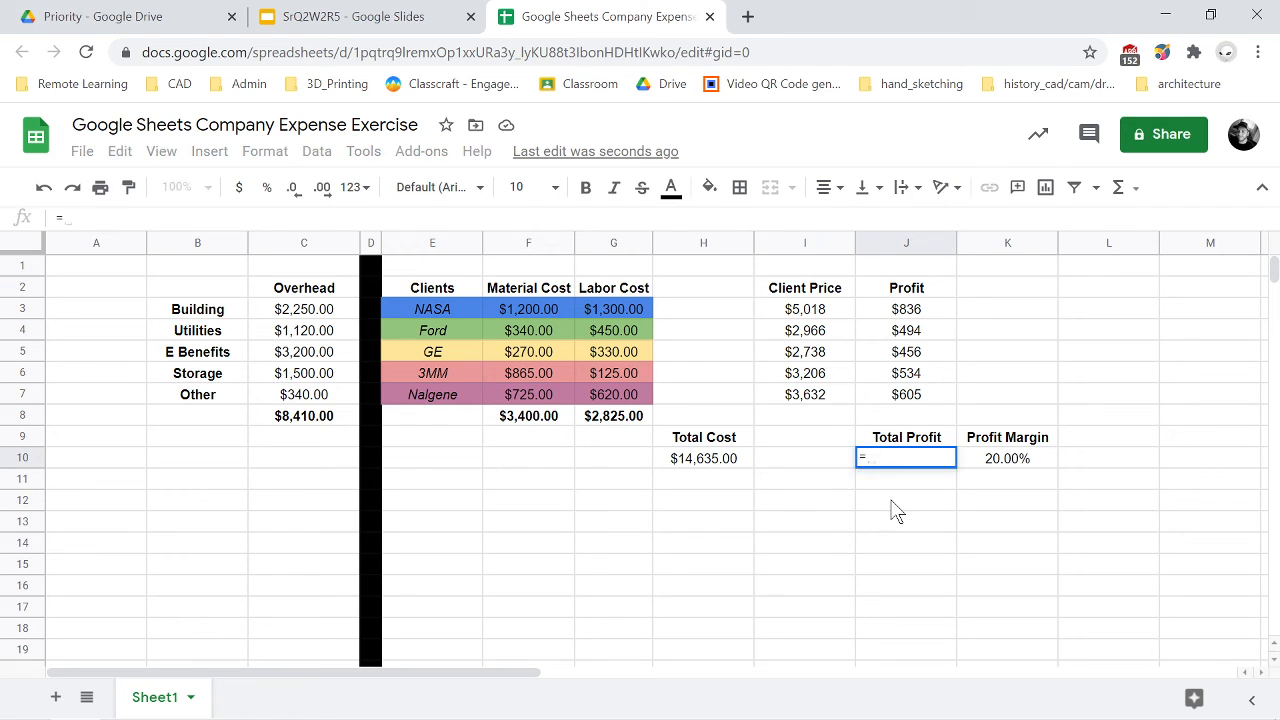
pyautogui.moveTo(906, 309)
pyautogui.mouseDown()
pyautogui.moveTo(909, 400)
pyautogui.moveTo(920, 331)
pyautogui.moveTo(906, 312)
pyautogui.mouseUp()
pyautogui.press('BackSpace')
pyautogui.press('BackSpace')
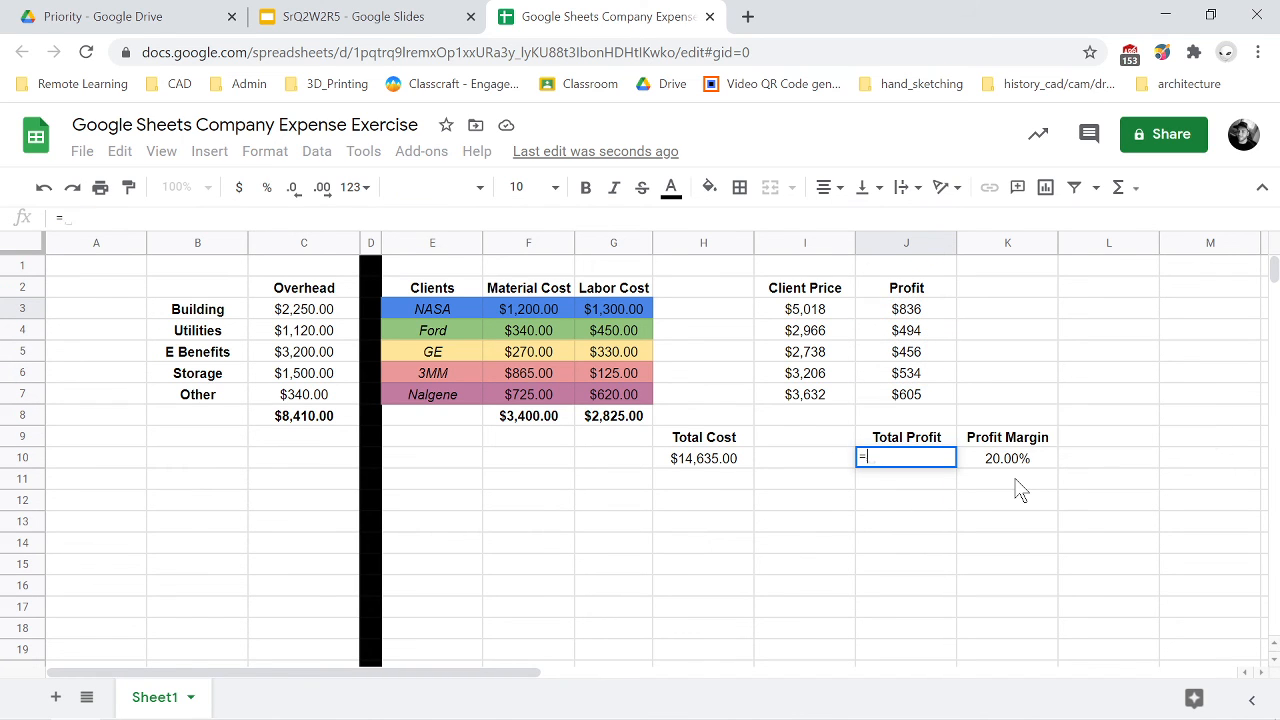
pyautogui.write('sum(')
pyautogui.moveTo(934, 318); pyautogui.dragTo(934, 401)
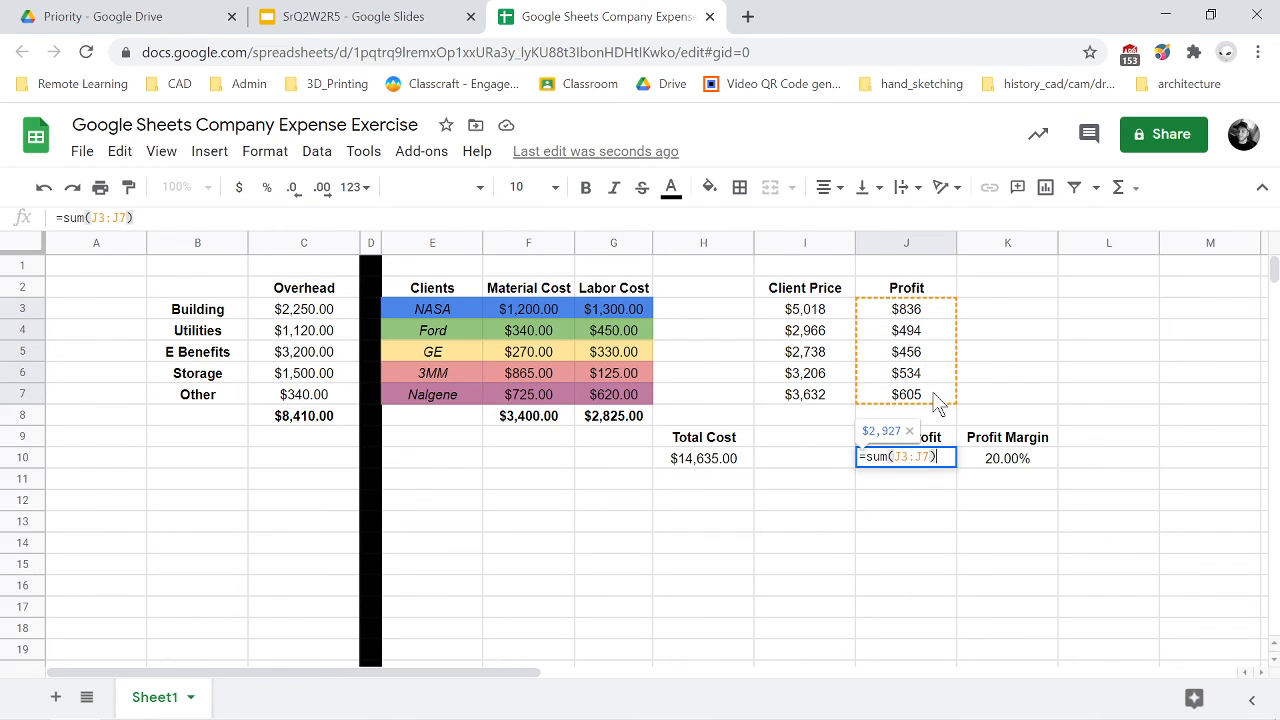
pyautogui.write(')')
pyautogui.press('Return')
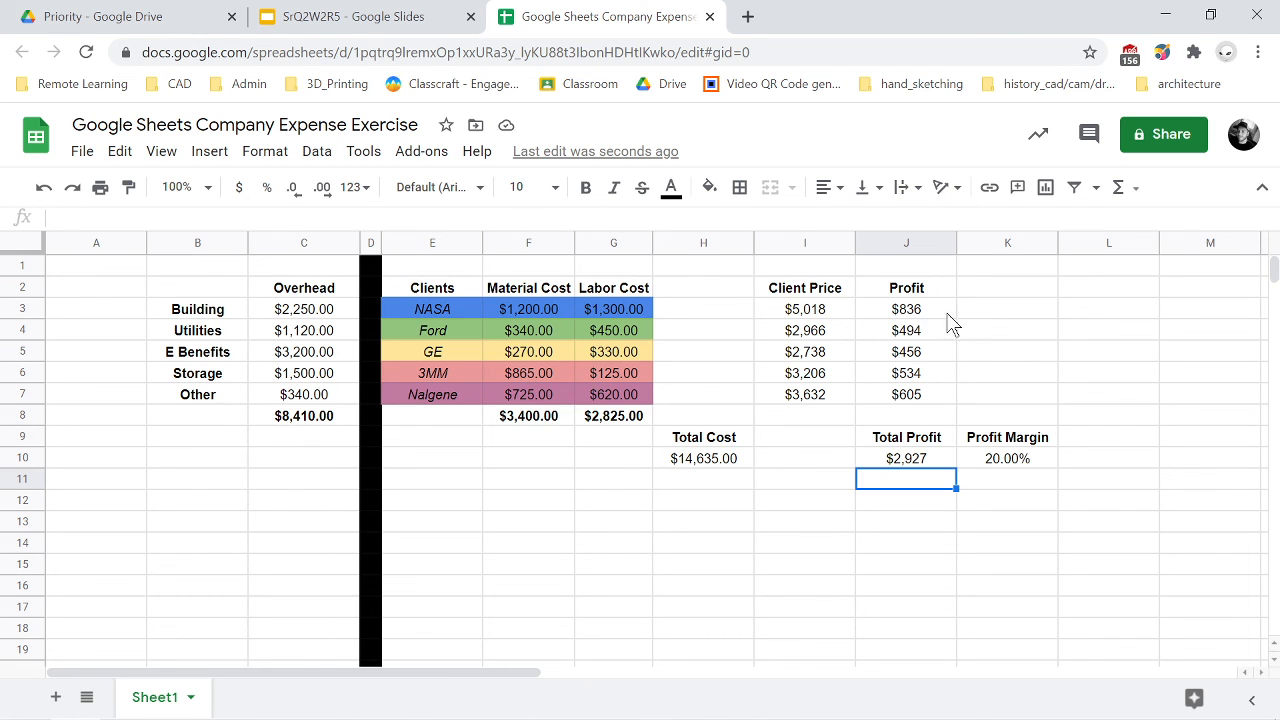
# Set the Profit Margin in K10 to 10%.
pyautogui.click(605, 335)
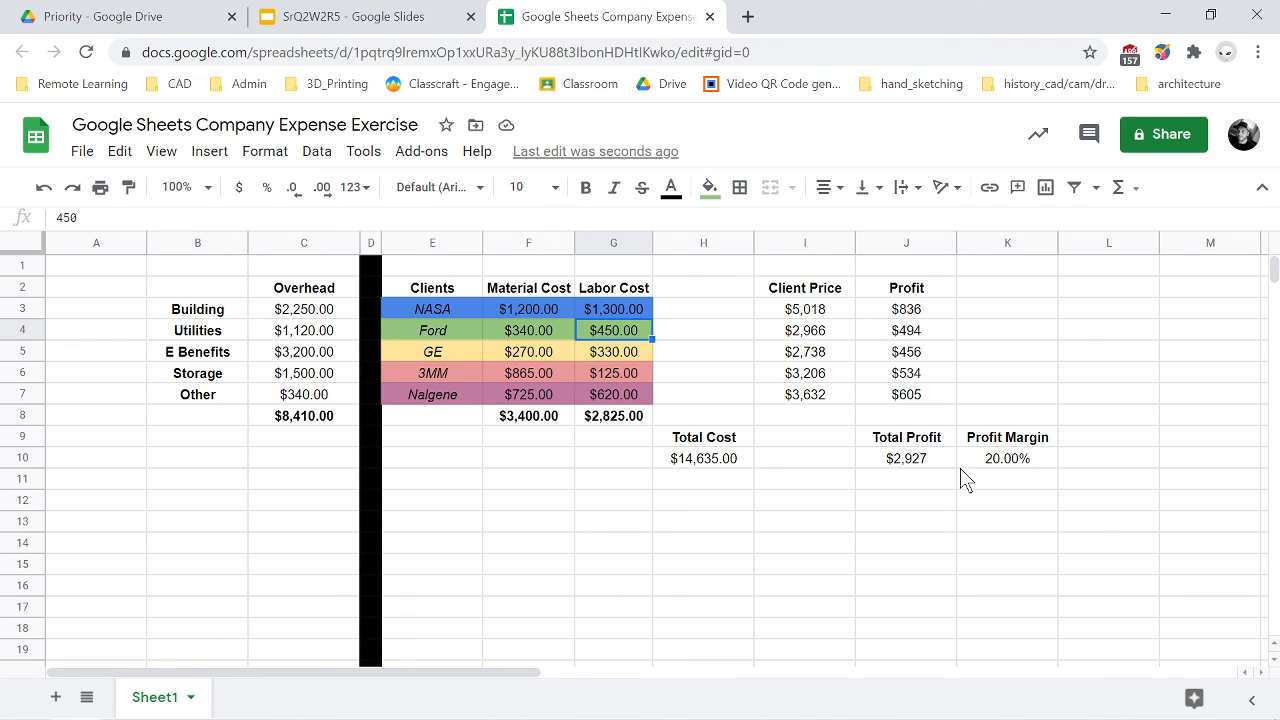
pyautogui.click(995, 462)
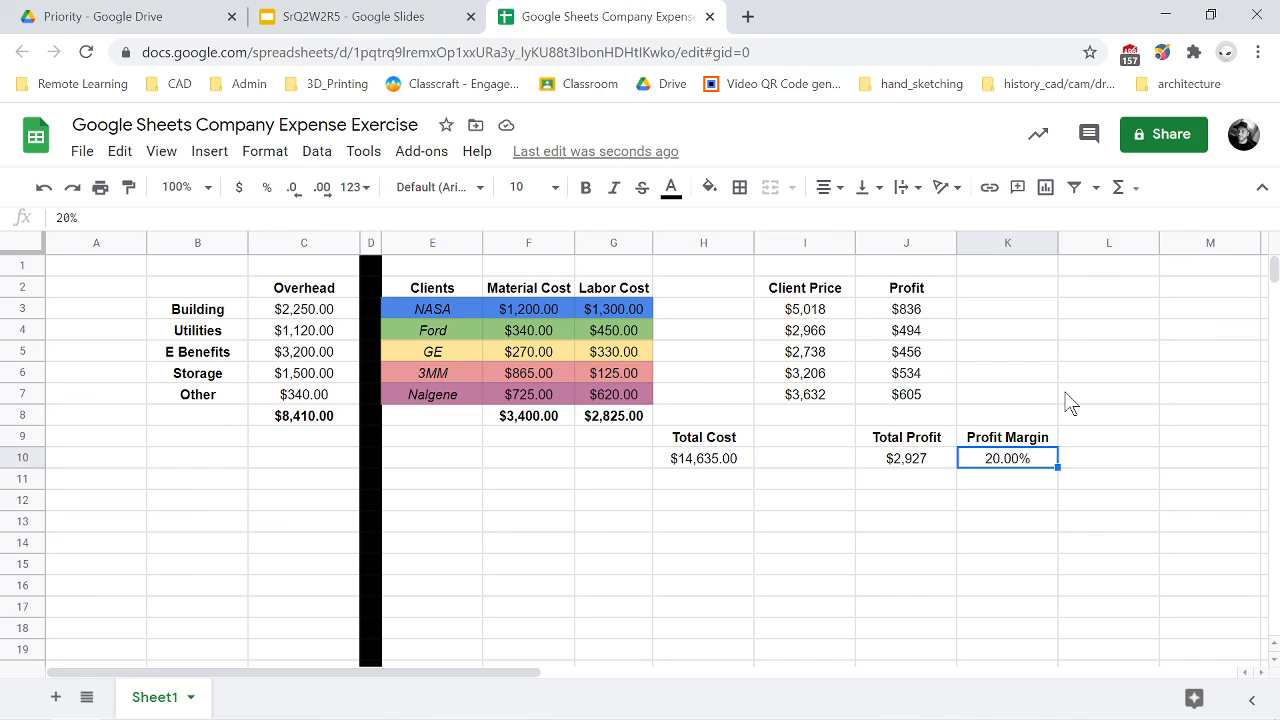
pyautogui.write('10')
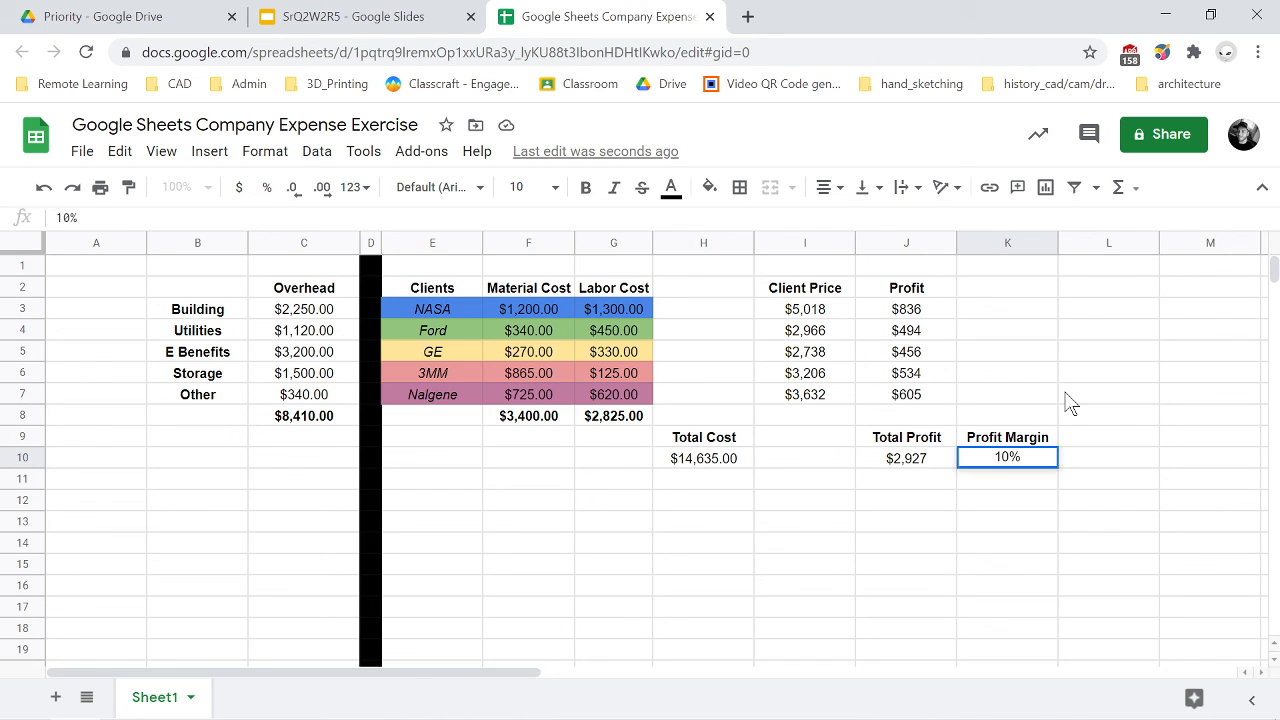
pyautogui.press('Return')
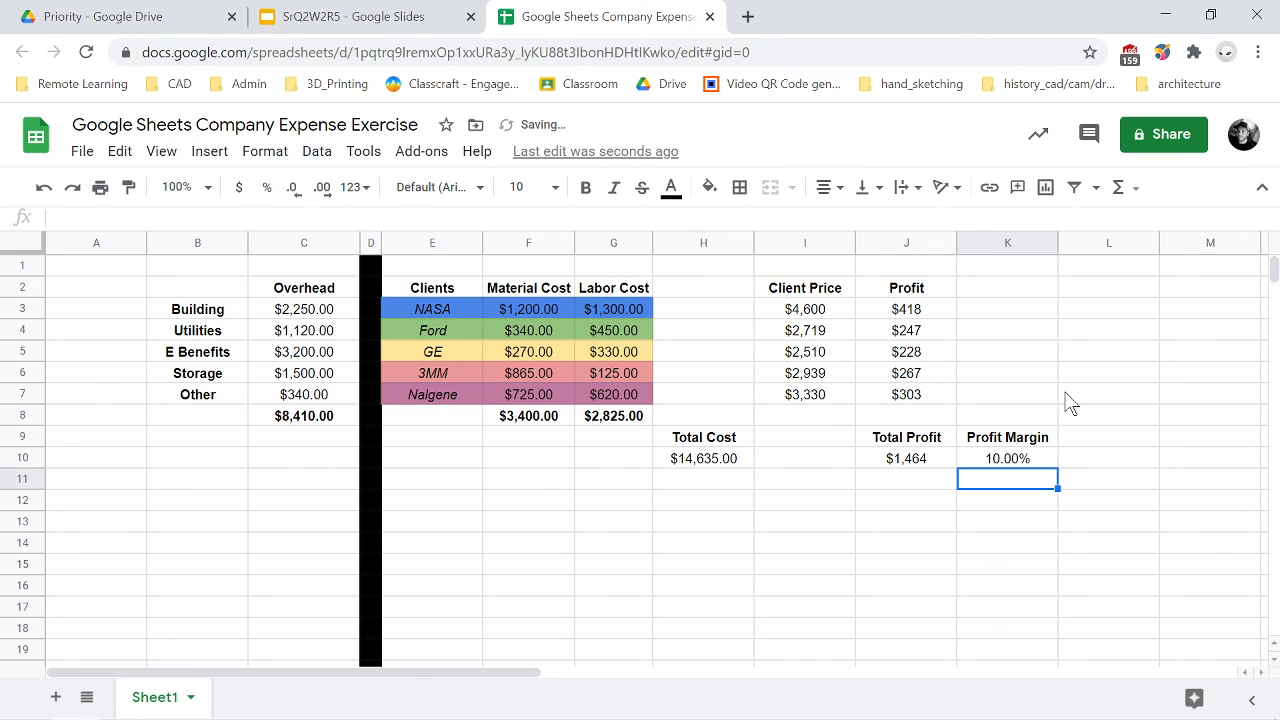
# Examine the clients' recalculated amounts and formulas in the Profit column, J3 through J7.
pyautogui.press('Left')
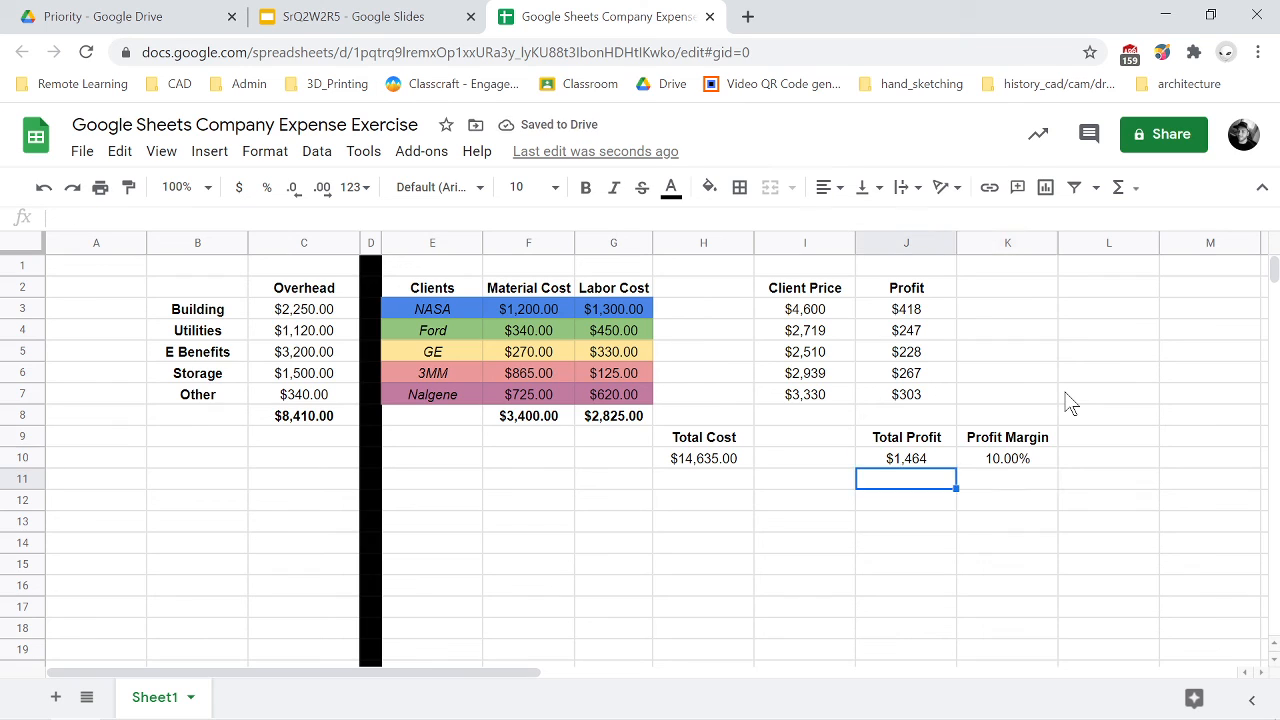
pyautogui.press('Up')
pyautogui.press('Up')
pyautogui.press('Up')
pyautogui.press('Up')
pyautogui.press('Up')
pyautogui.press('Up')
pyautogui.press('Up')
pyautogui.press('Up')
pyautogui.press('Down')
pyautogui.press('Down')
pyautogui.press('Down')
pyautogui.press('Down')
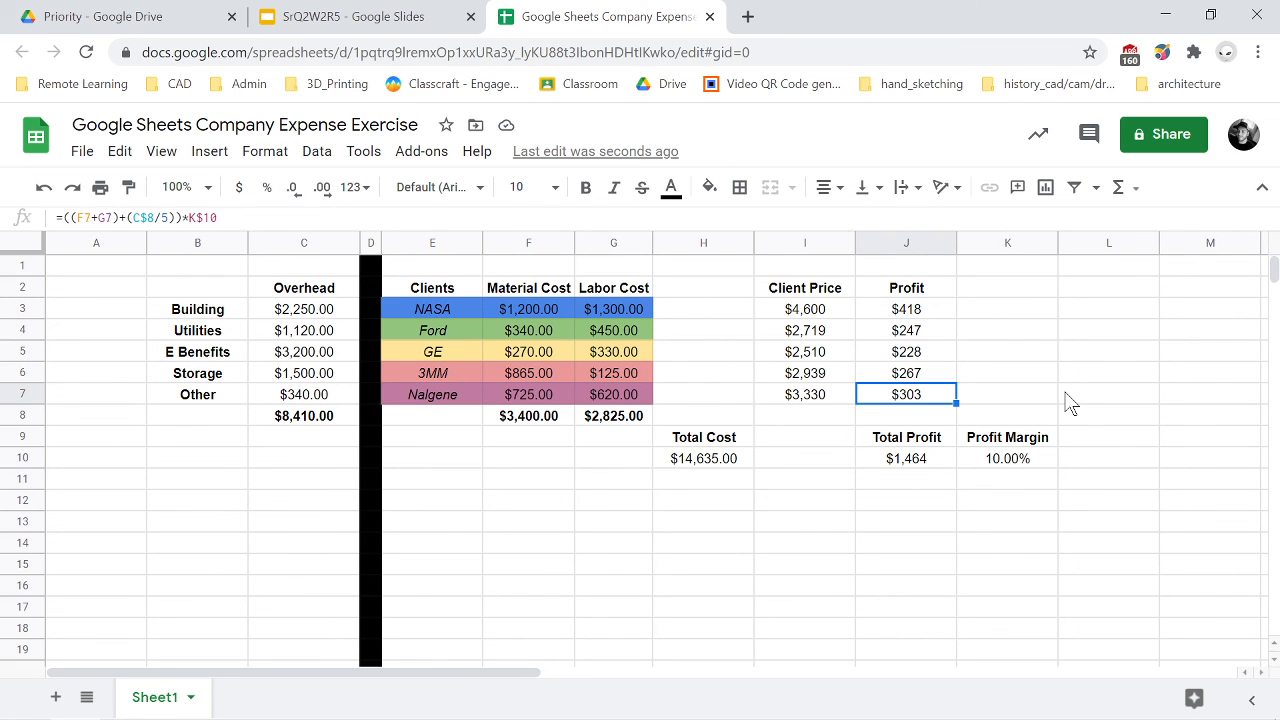
pyautogui.press('Down')
# Compare the Profit Margin, Total Profit and Total Cost cells in row 10 and check their formulas.
pyautogui.press('Right')
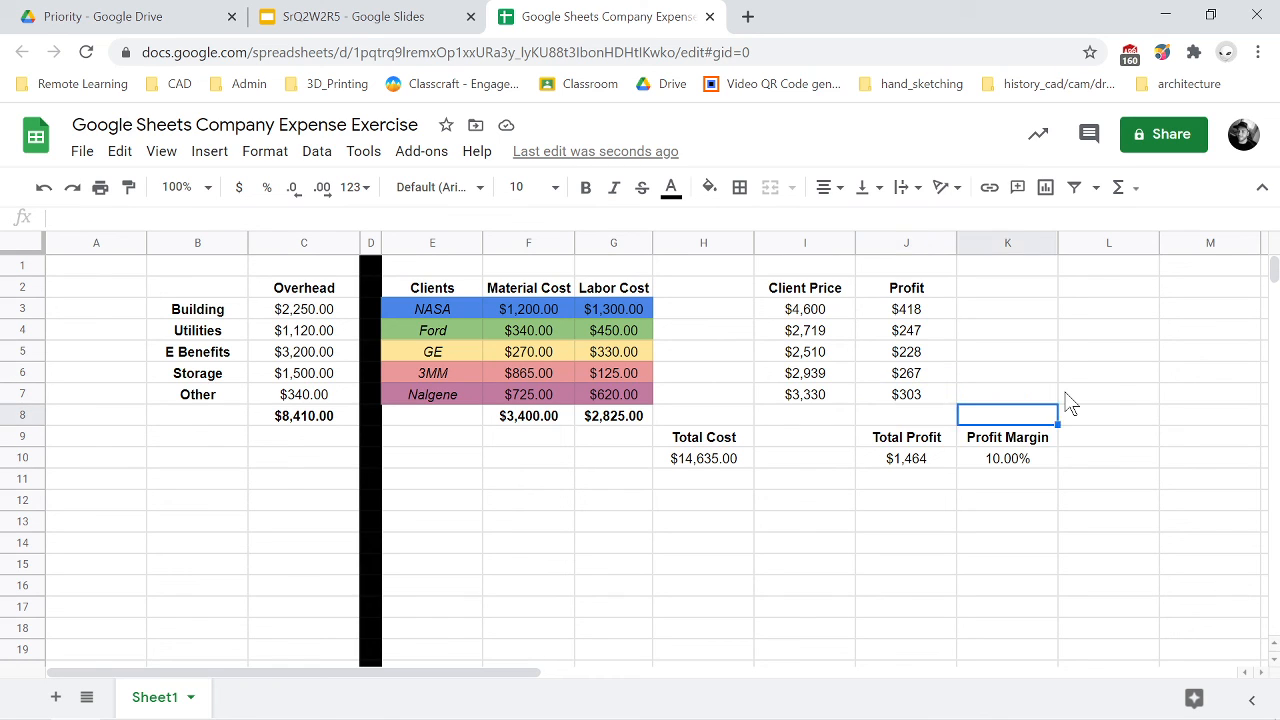
pyautogui.press('Right')
pyautogui.press('Down')
pyautogui.press('Down')
pyautogui.press('Left')
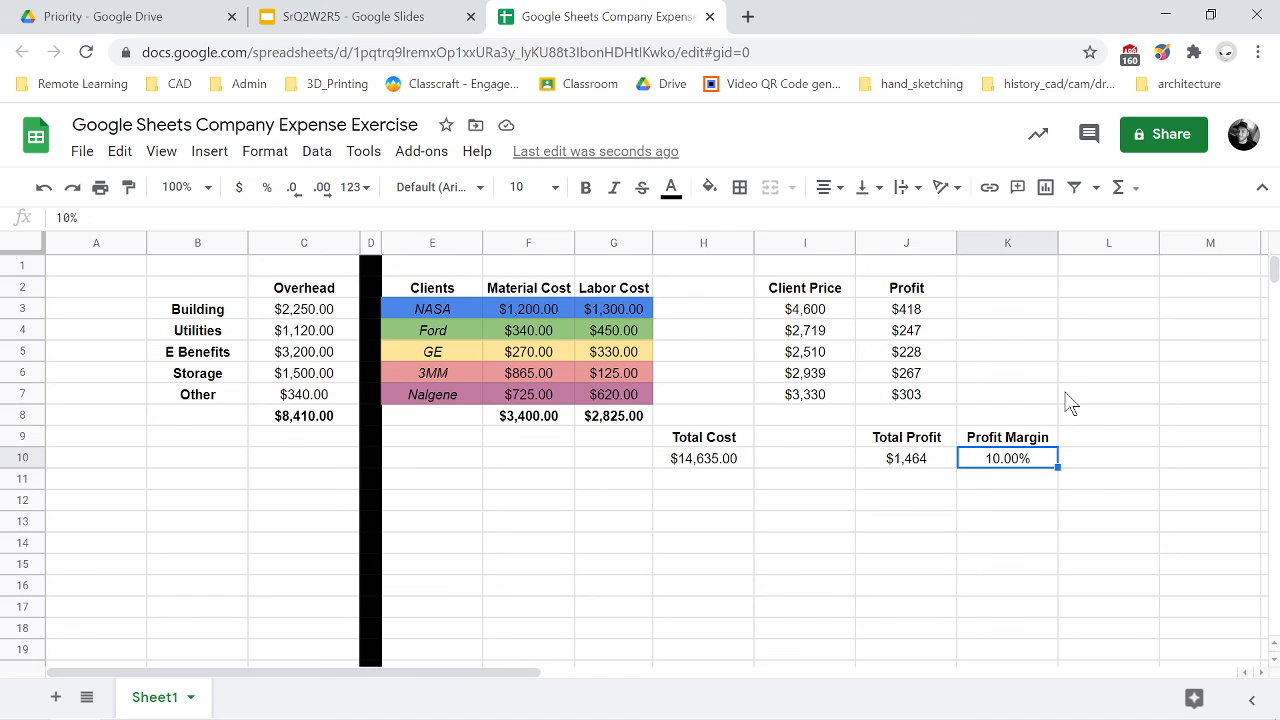
pyautogui.press('Left')
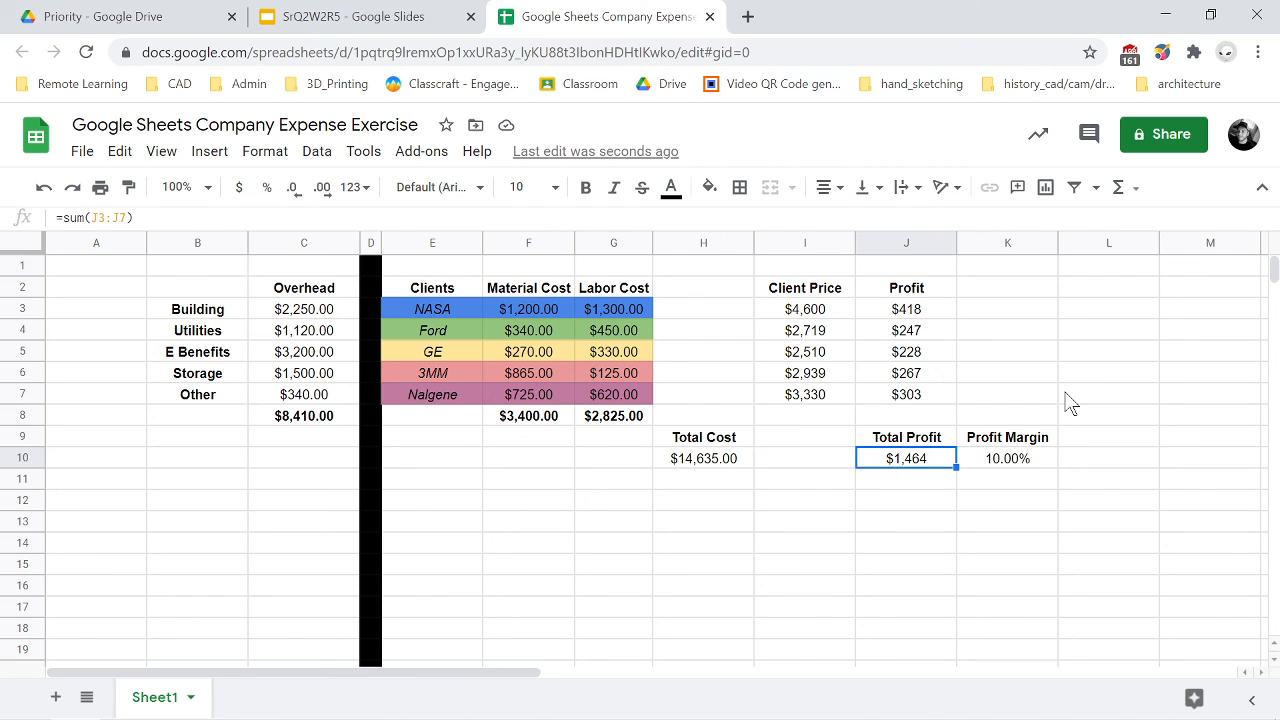
pyautogui.press('Left')
pyautogui.press('Left')
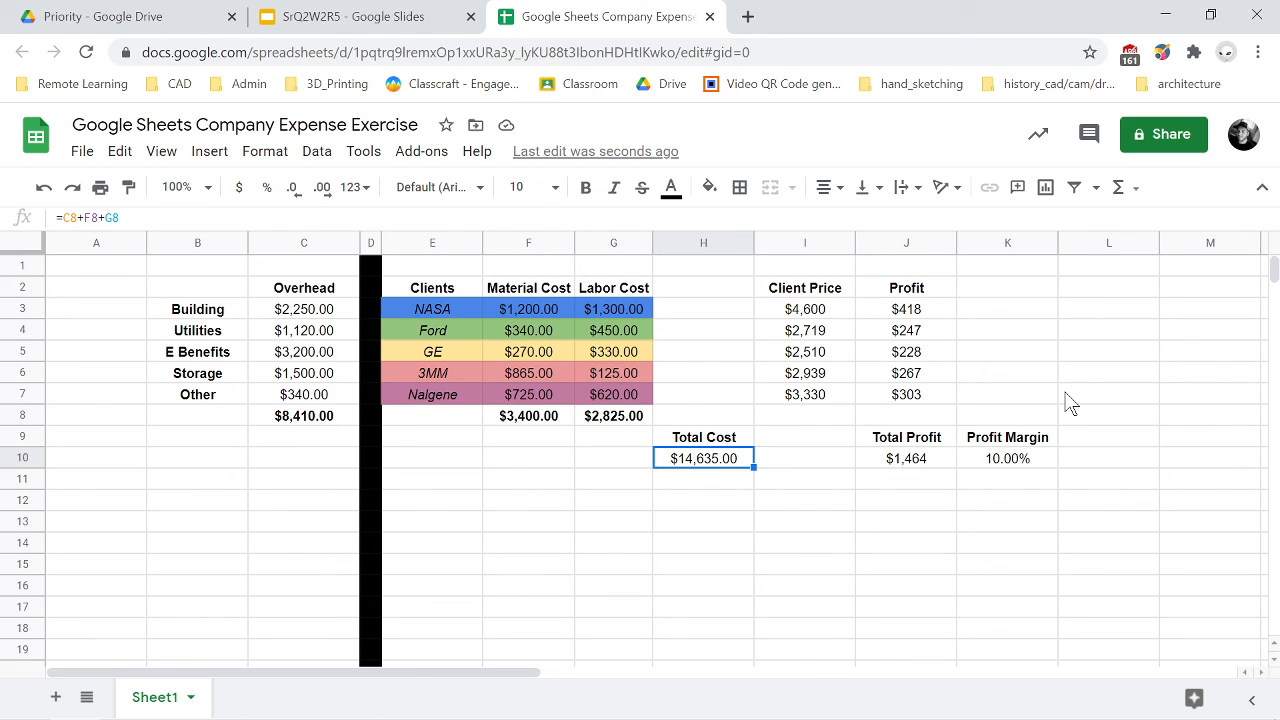
pyautogui.press('Right')
pyautogui.press('Right')
pyautogui.press('Right')
pyautogui.press('Left')
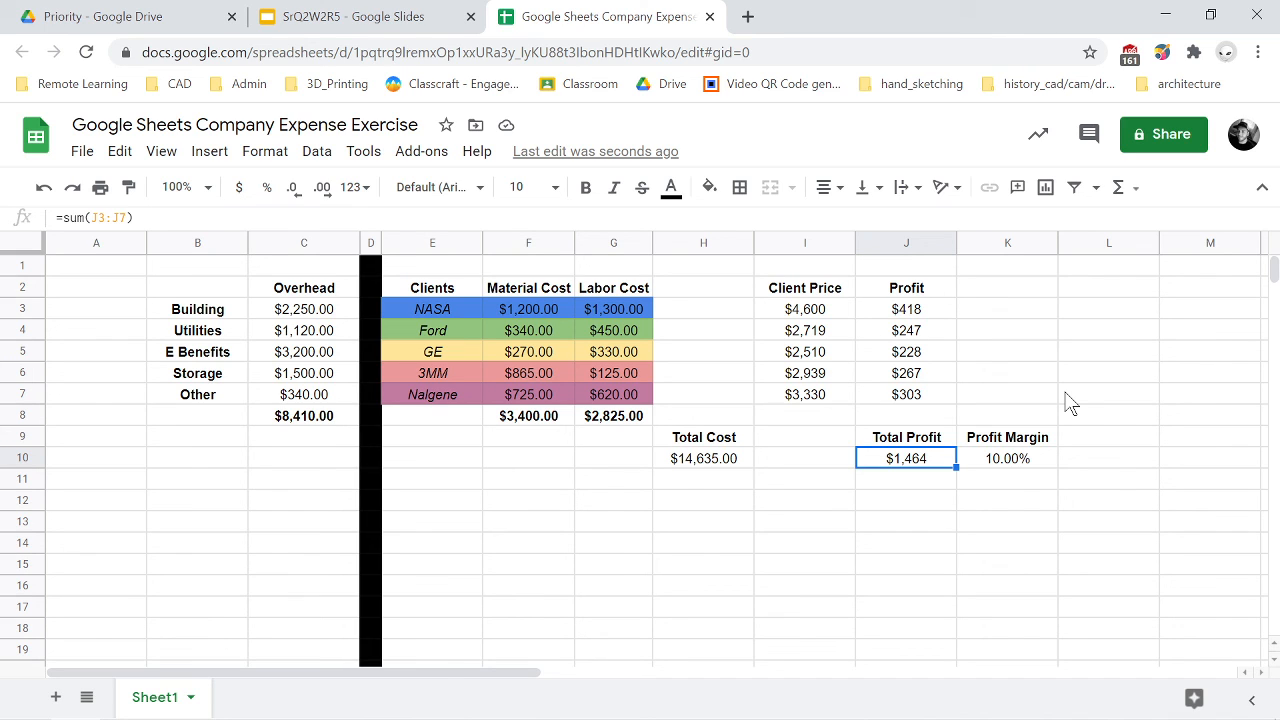
pyautogui.press('Right')
# Review the Overhead amounts in column C down to the total formula in C8.
pyautogui.press('Left')
pyautogui.press('Left')
pyautogui.press('Left')
pyautogui.press('Left')
pyautogui.press('Left')
pyautogui.press('Left')
pyautogui.press('Left')
pyautogui.press('Left')
pyautogui.press('Up')
pyautogui.press('Up')
pyautogui.press('Up')
pyautogui.press('Up')
pyautogui.press('Up')
pyautogui.press('Up')
pyautogui.press('Up')
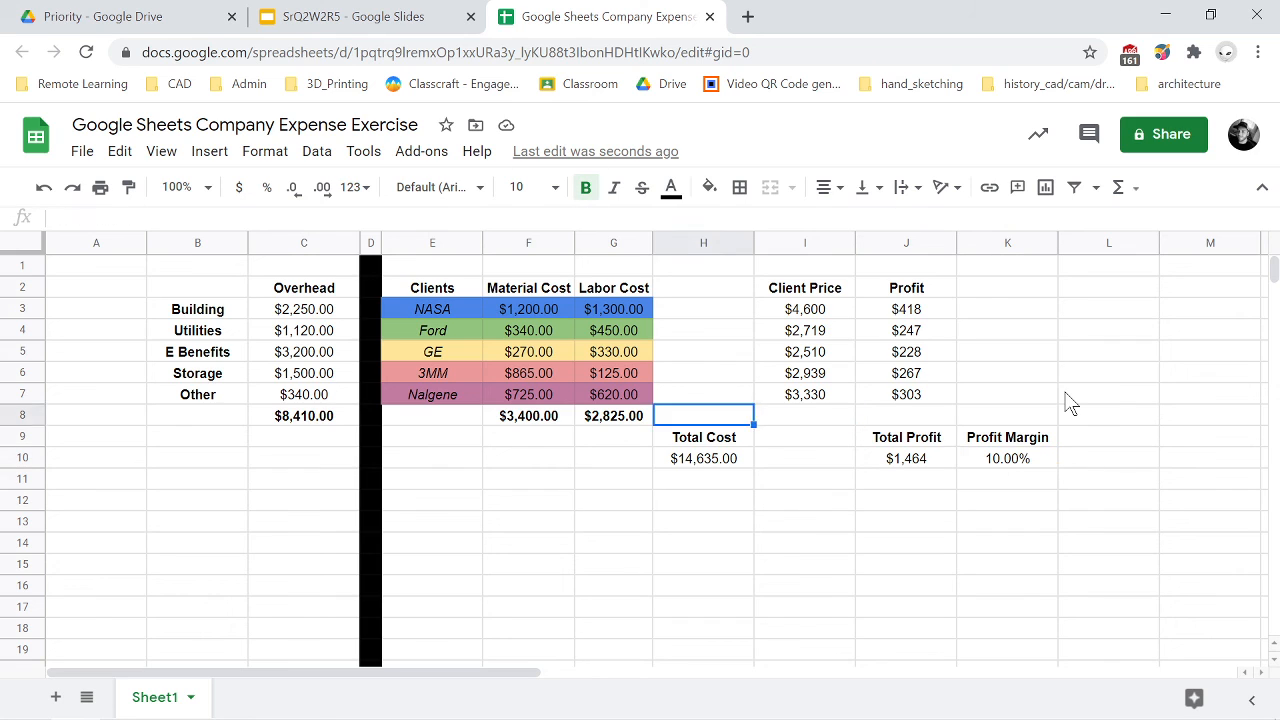
pyautogui.press('Left')
pyautogui.press('Up')
pyautogui.press('Up')
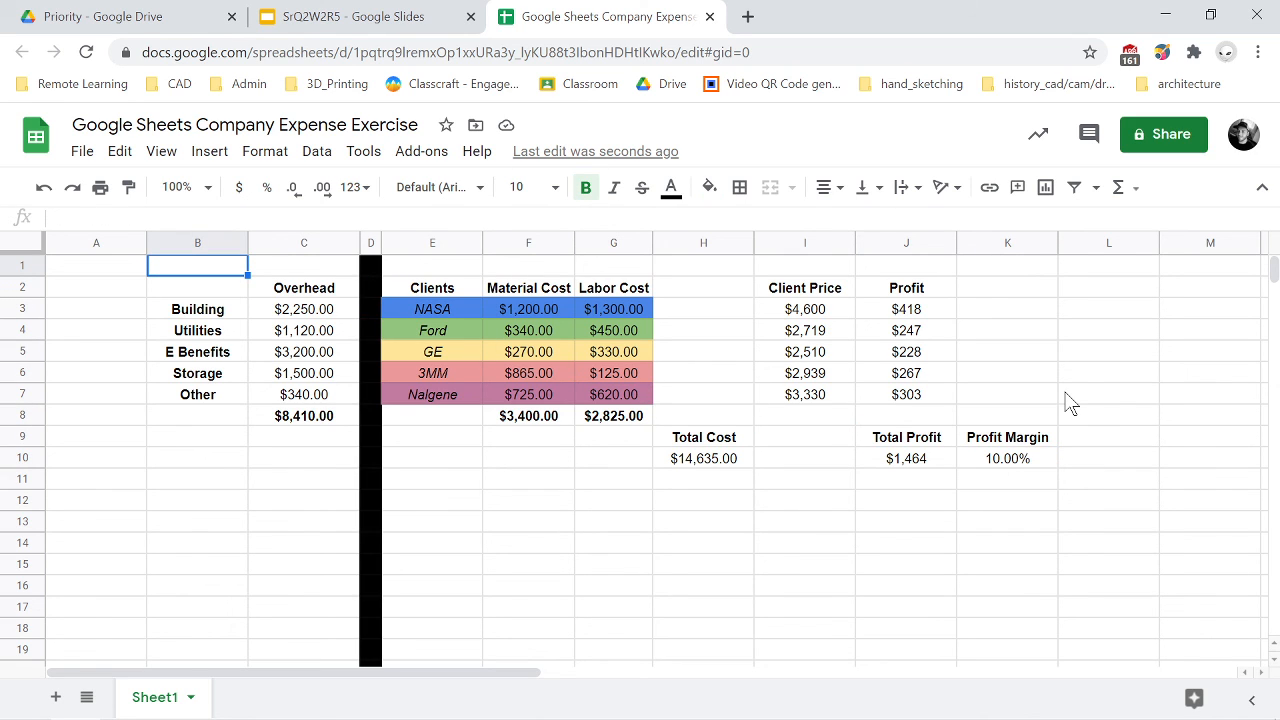
pyautogui.press('Down')
pyautogui.press('Down')
pyautogui.press('Right')
pyautogui.press('Down')
pyautogui.press('Down')
pyautogui.press('Down')
pyautogui.press('Down')
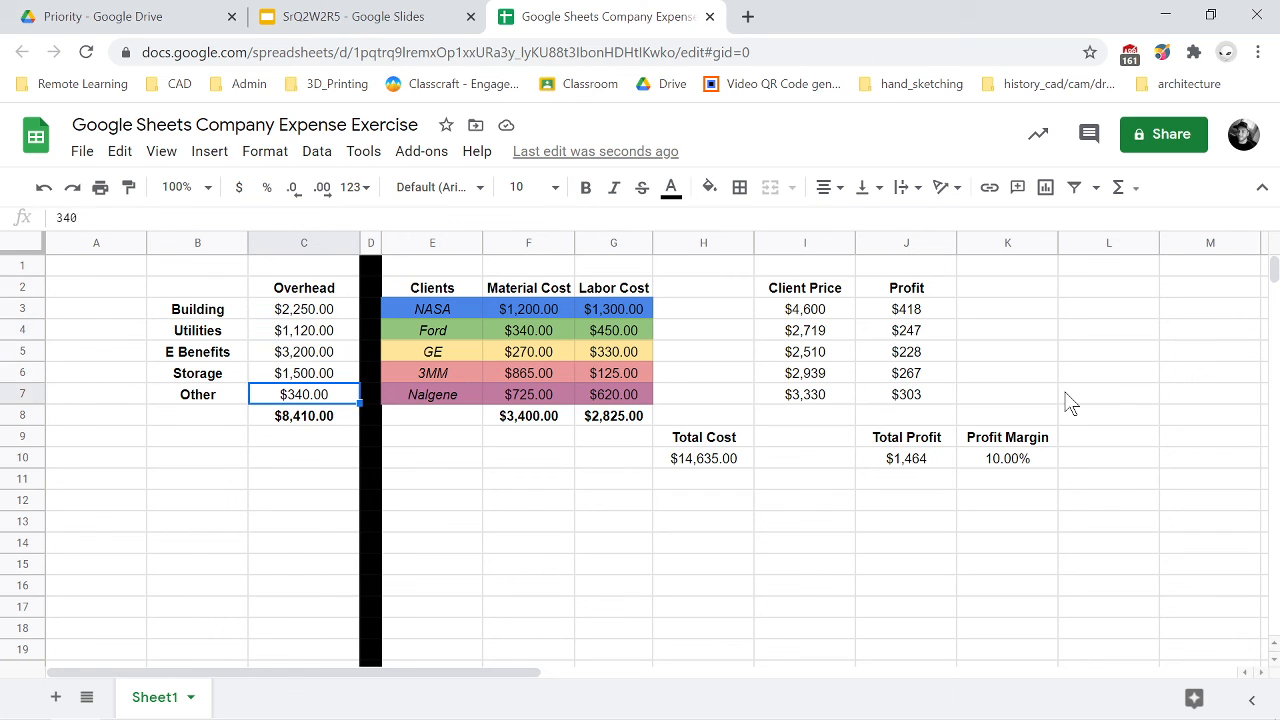
pyautogui.press('Down')
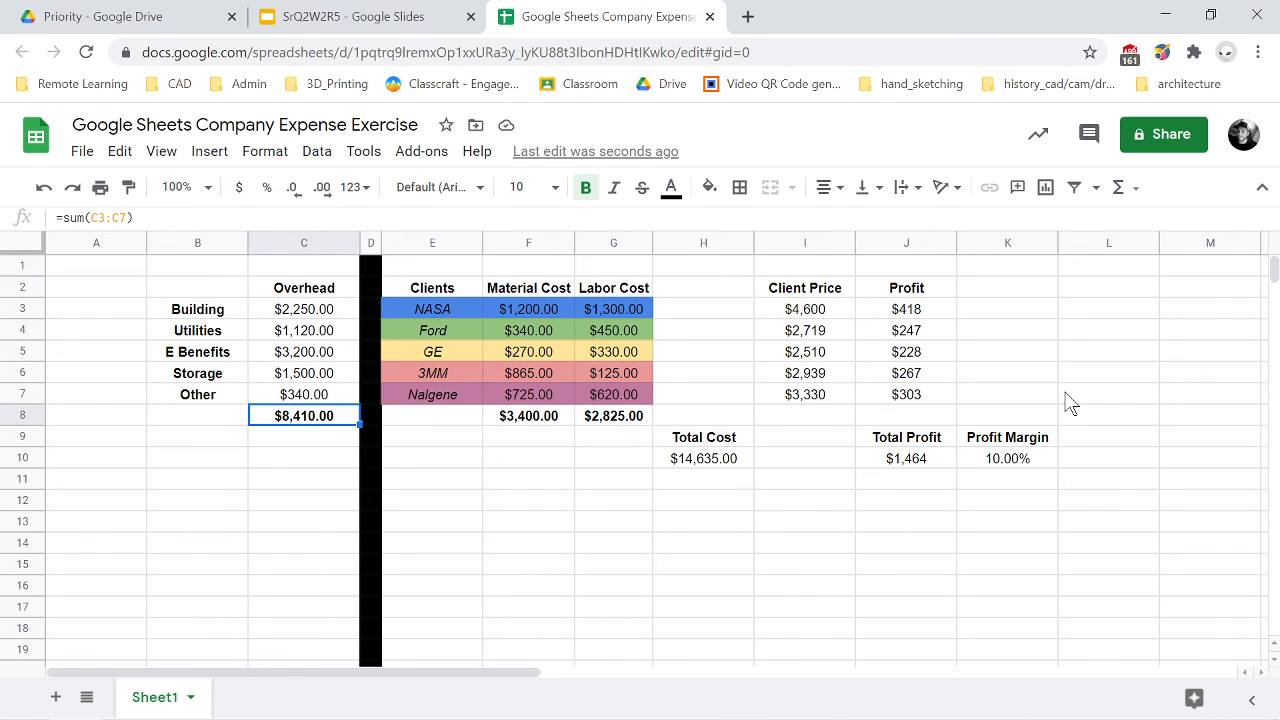